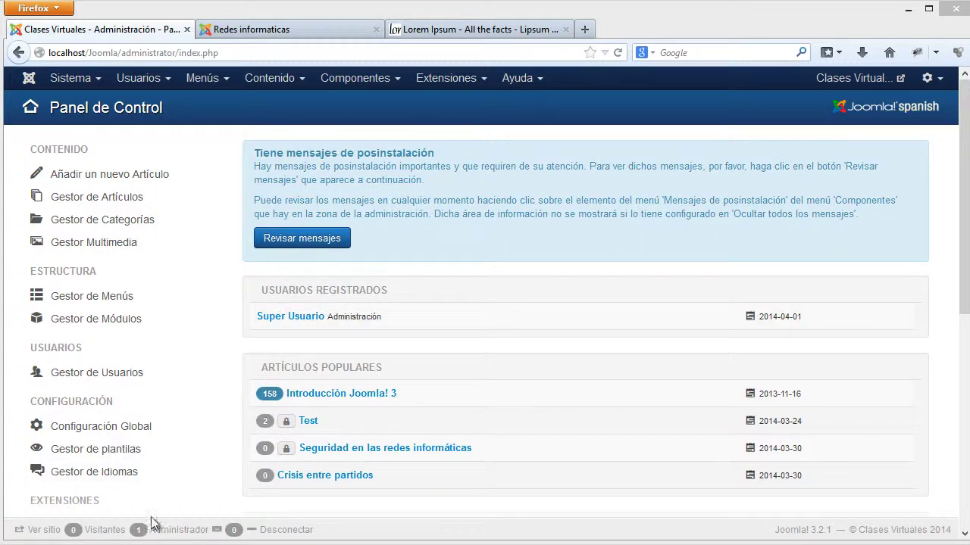
Switch to the ict_conches_free_1.4 folder in File Explorer and examine the template's files, including the contents of its css folder
mouse_move(152, 544)
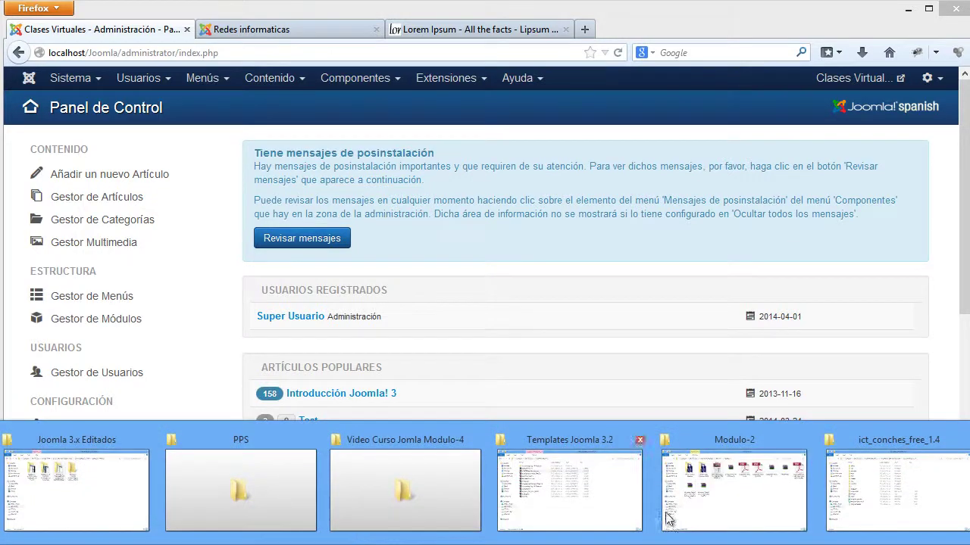
click(890, 478)
drag(232, 88, 332, 62)
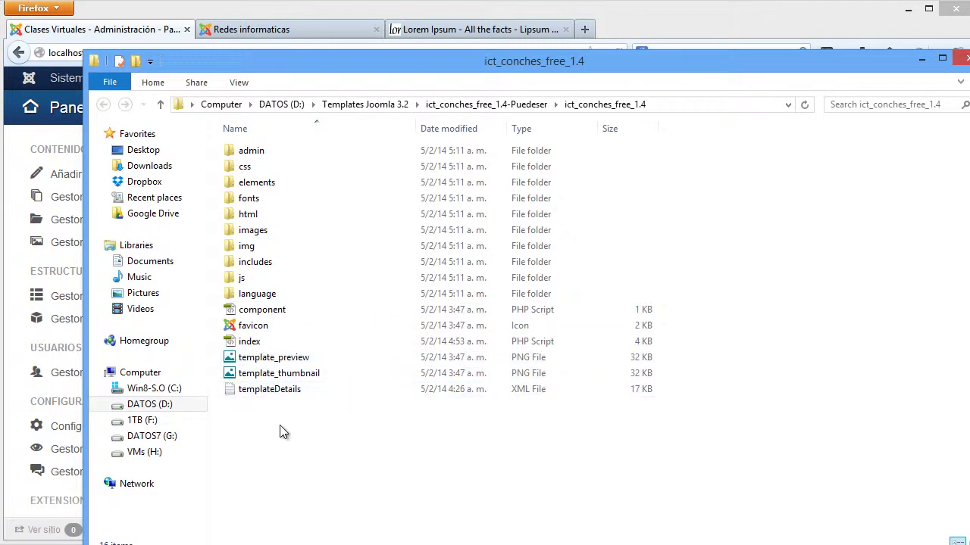
click(261, 169)
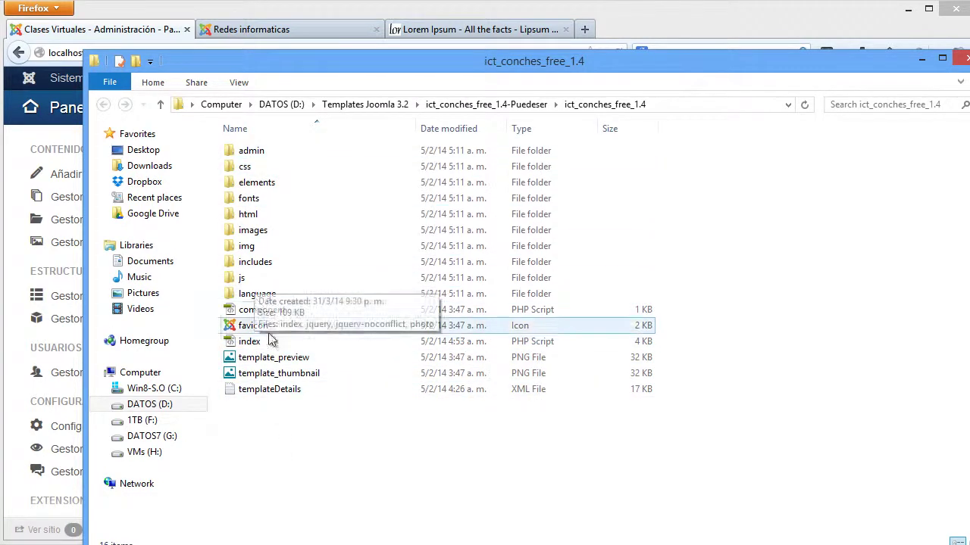
right_click(269, 359)
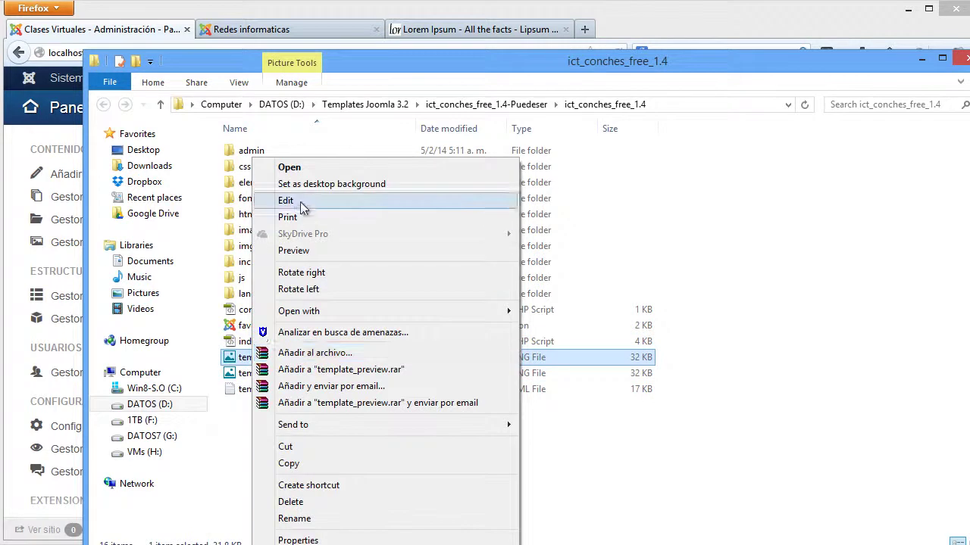
click(676, 458)
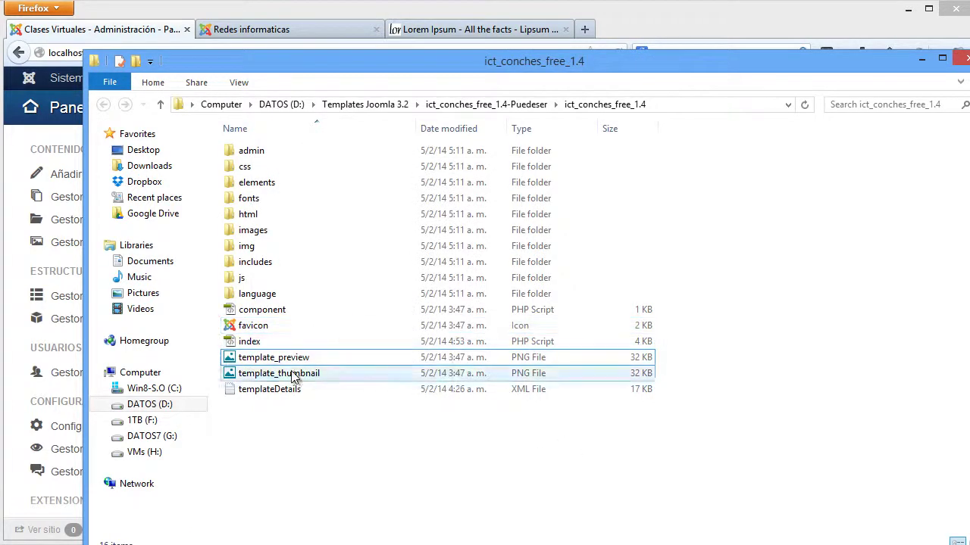
click(256, 348)
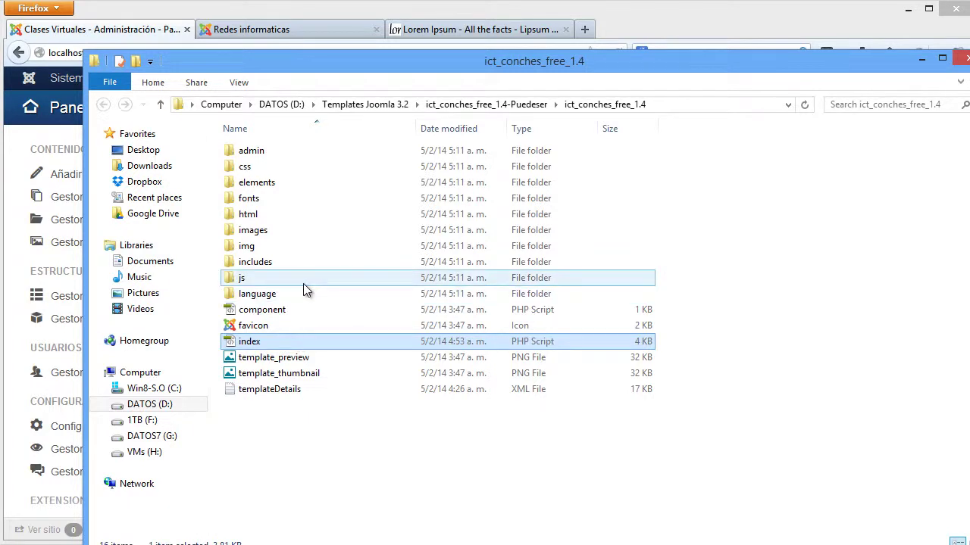
double_click(251, 166)
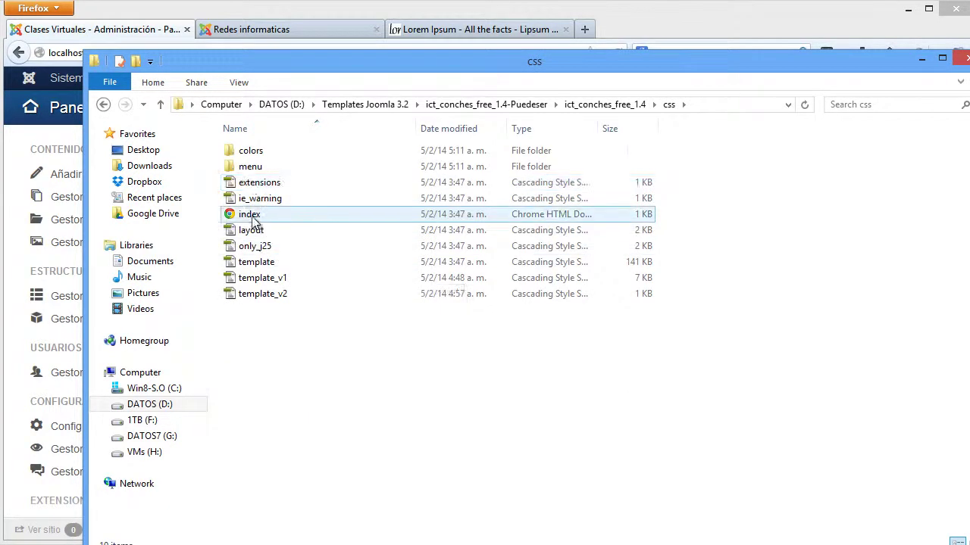
click(244, 215)
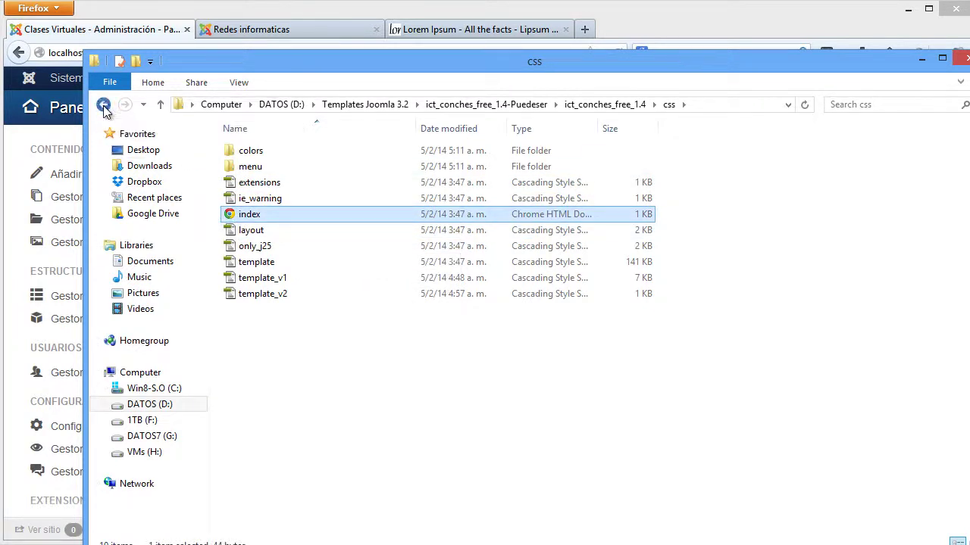
click(103, 105)
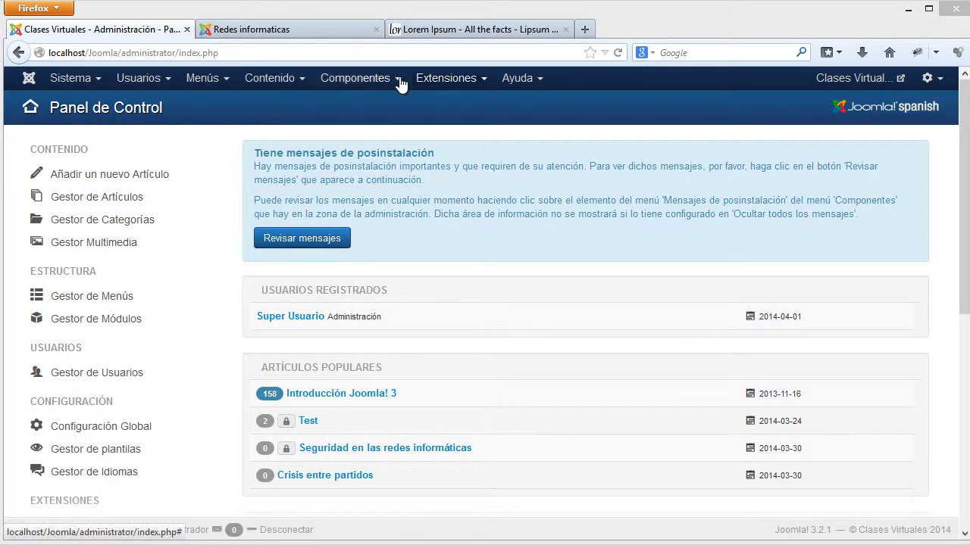
Return to the Joomla administration, open the template manager's styles list, and compare it with the site's home page
click(484, 88)
click(488, 174)
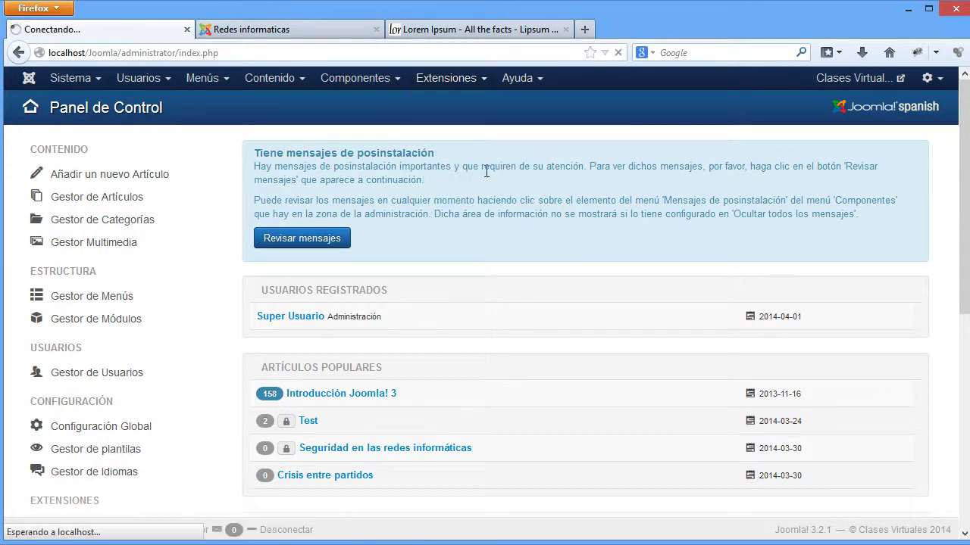
click(254, 31)
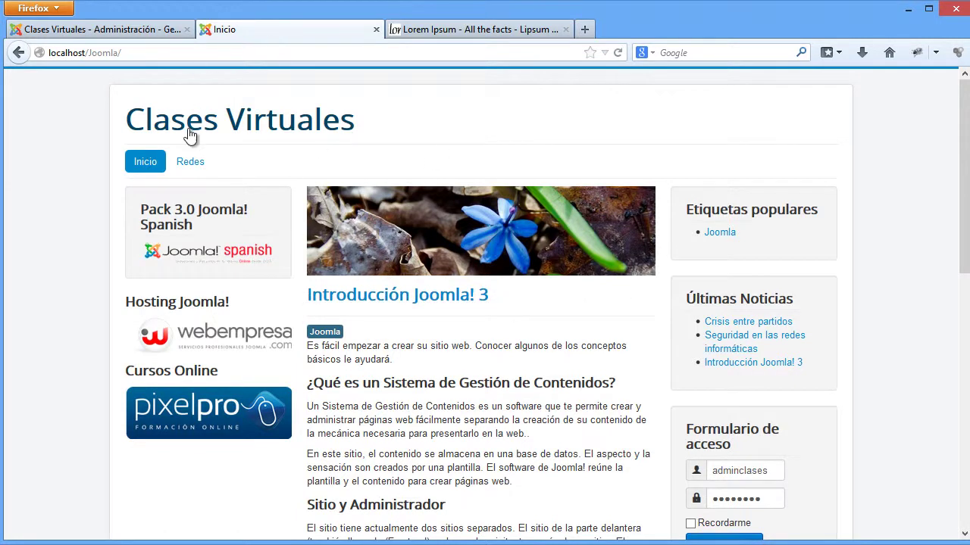
scroll(195, 212, down, 1)
scroll(199, 242, down, 3)
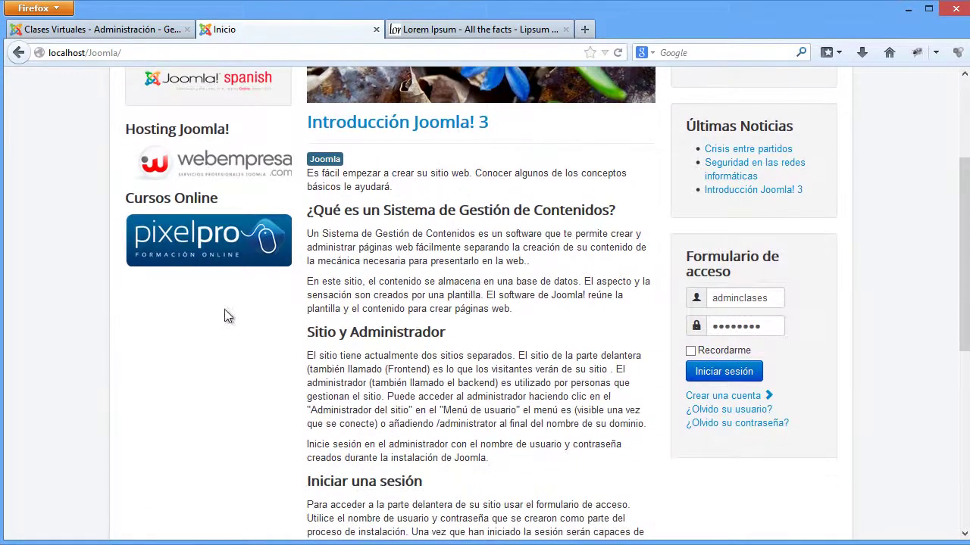
scroll(399, 325, up, 3)
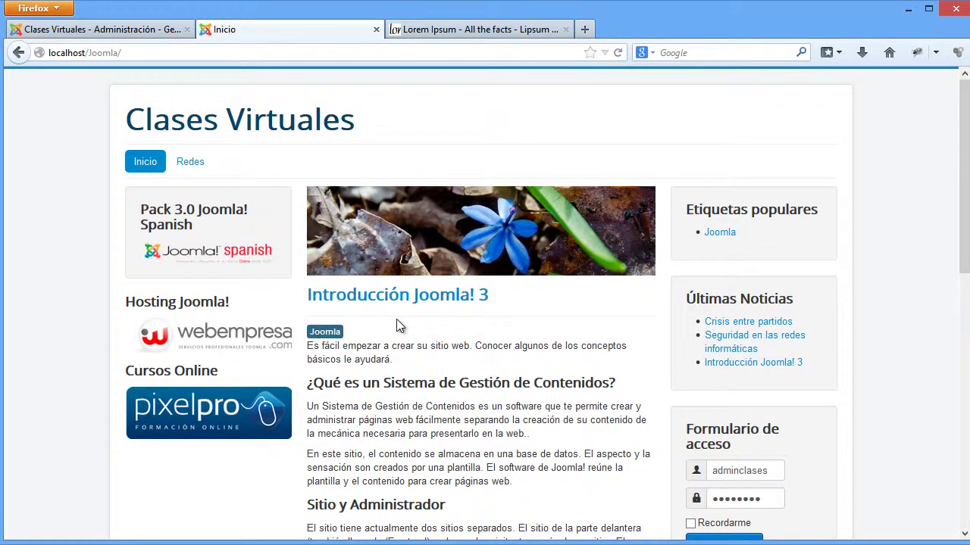
click(138, 33)
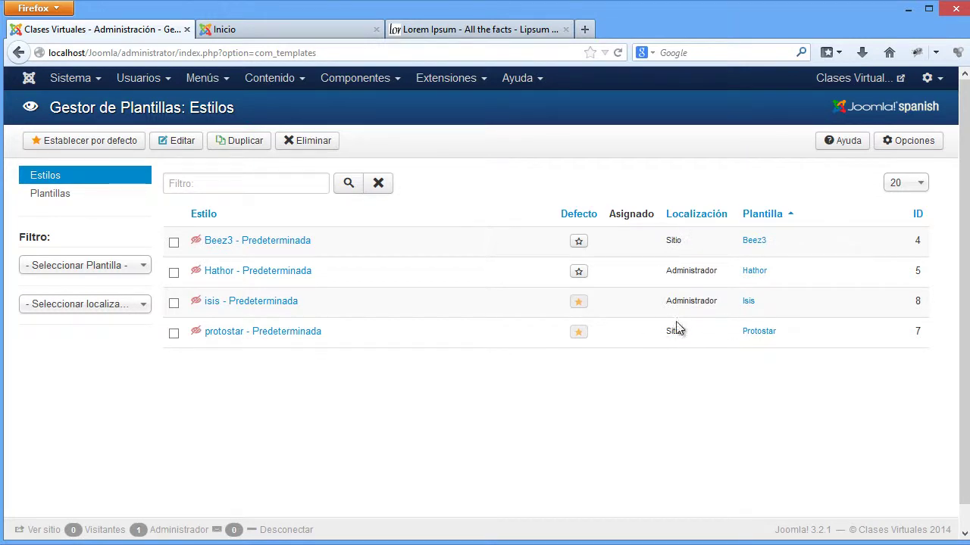
click(275, 31)
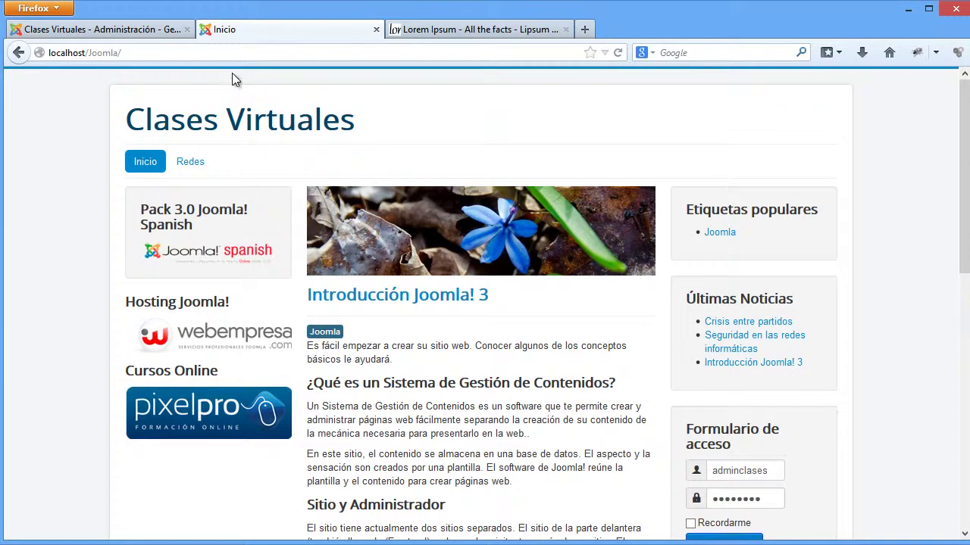
click(157, 33)
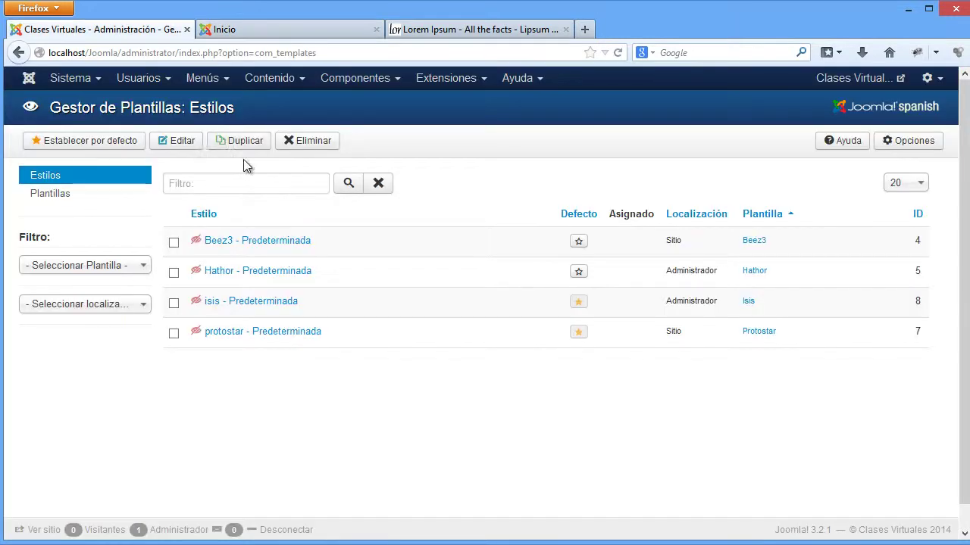
Open the Extension Manager's install page in a separate browser tab
click(431, 81)
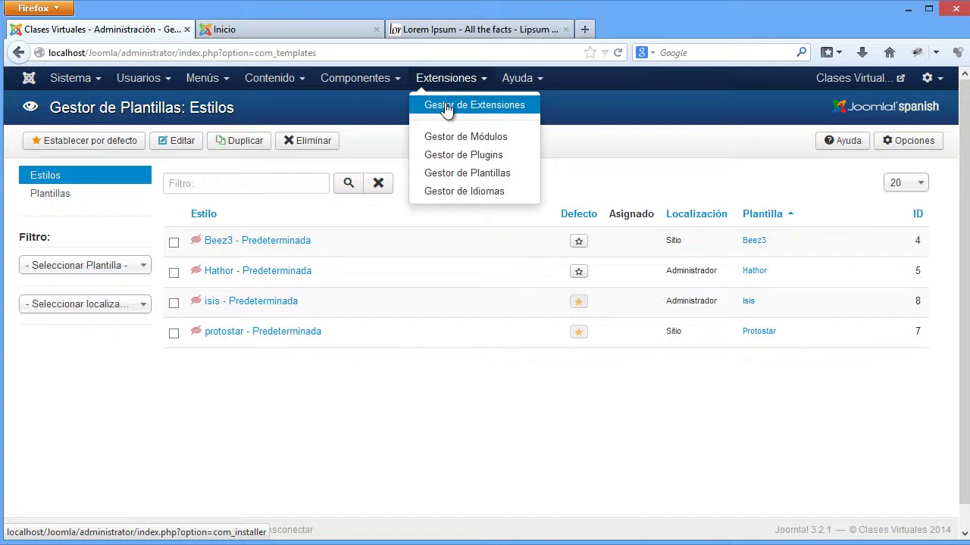
middle_click(445, 106)
click(285, 27)
Choose it_blackwhite.zip from the Templates Joomla 3.2 folder as the extension package file
click(319, 385)
click(278, 42)
key(Return)
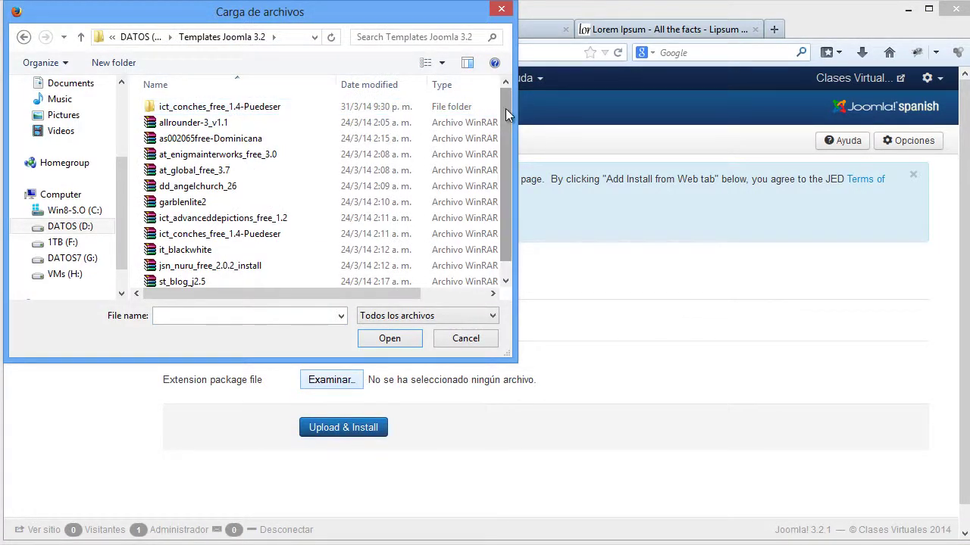
drag(506, 108, 505, 116)
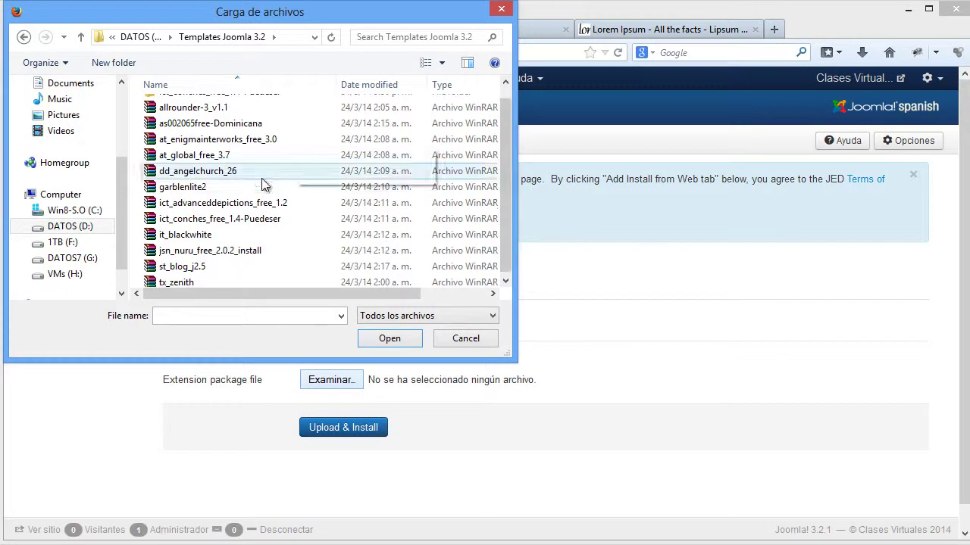
click(216, 236)
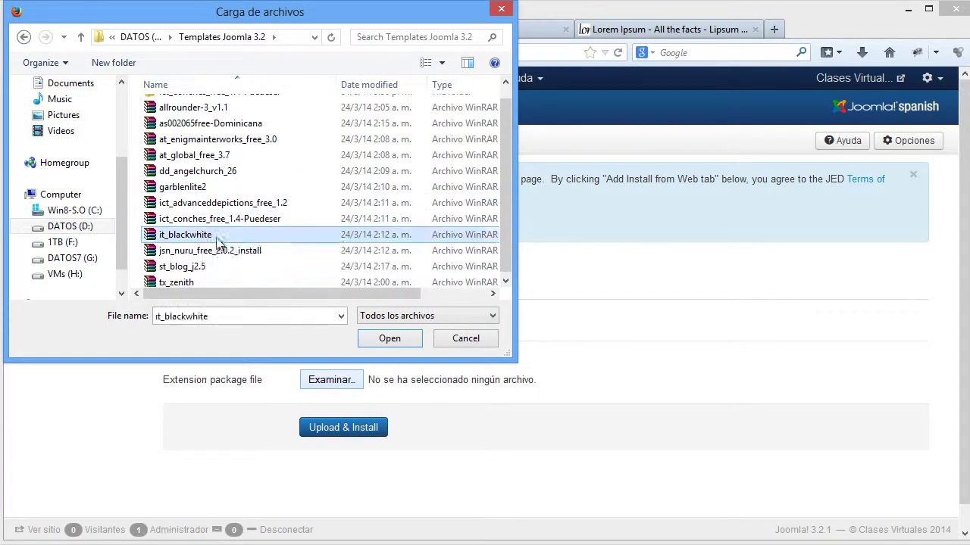
click(386, 338)
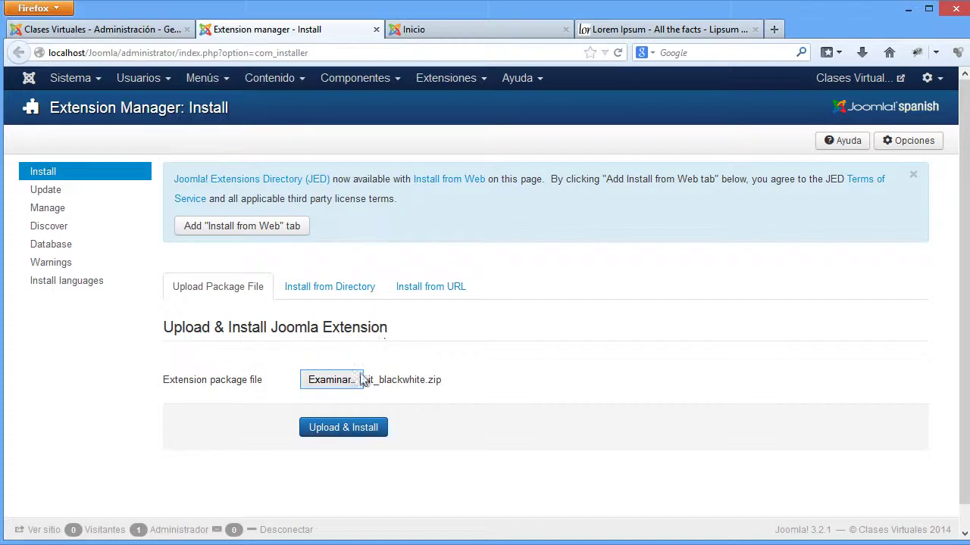
Upload and install the selected template package, and read the installation message
click(350, 432)
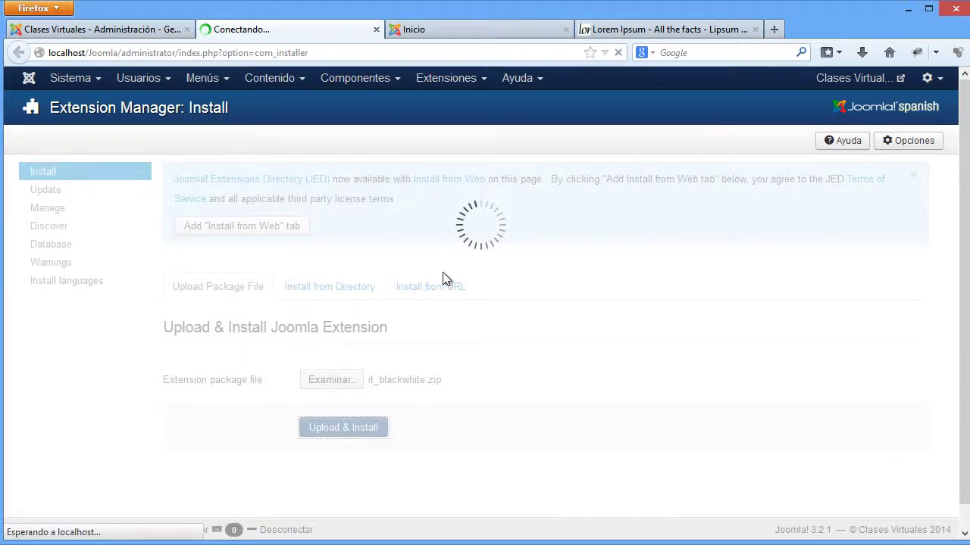
drag(30, 189, 167, 192)
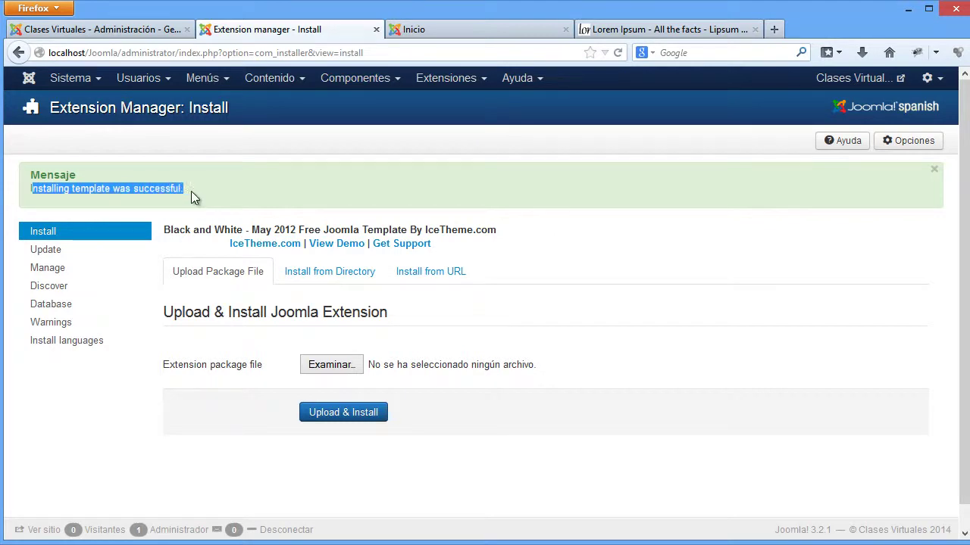
click(59, 192)
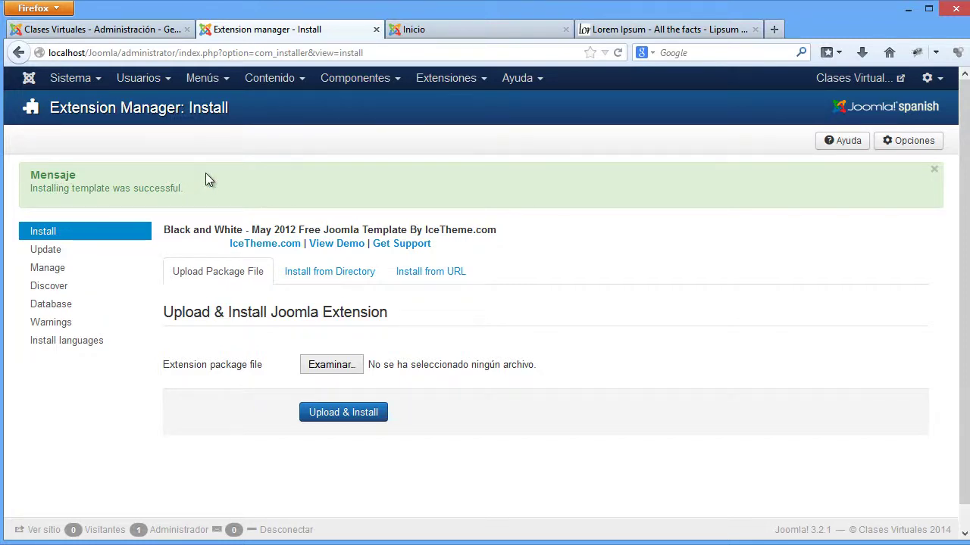
Reload the template manager's styles list and set the it_blackwhite style as the site's default
click(437, 28)
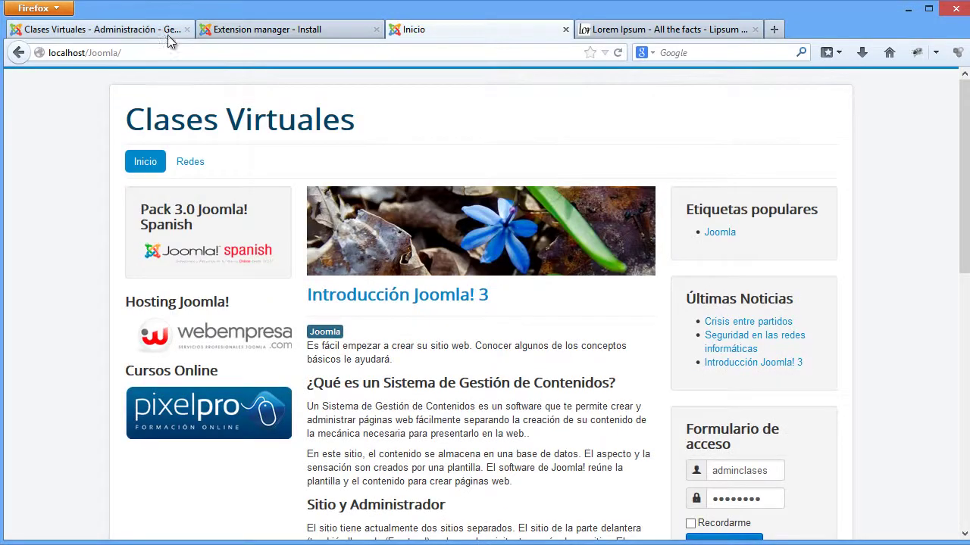
click(134, 29)
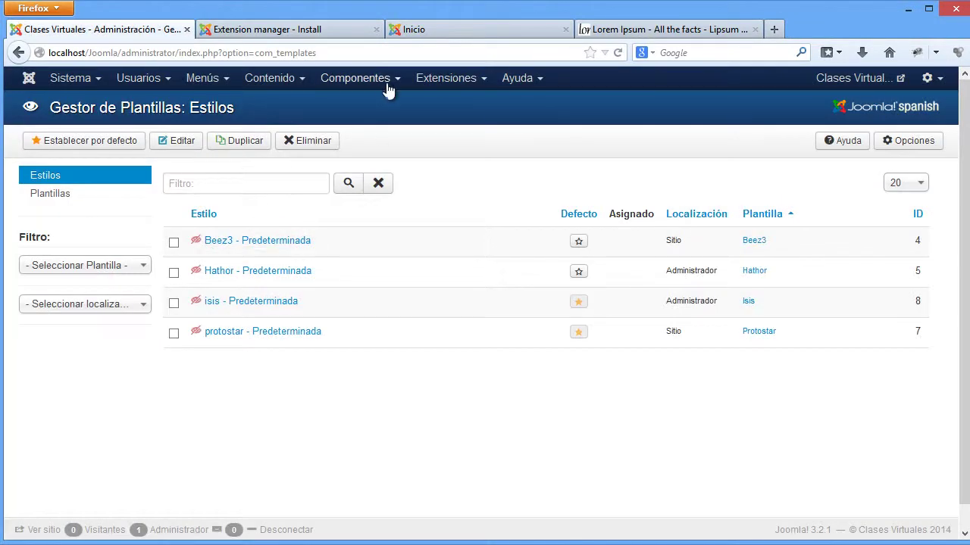
click(436, 80)
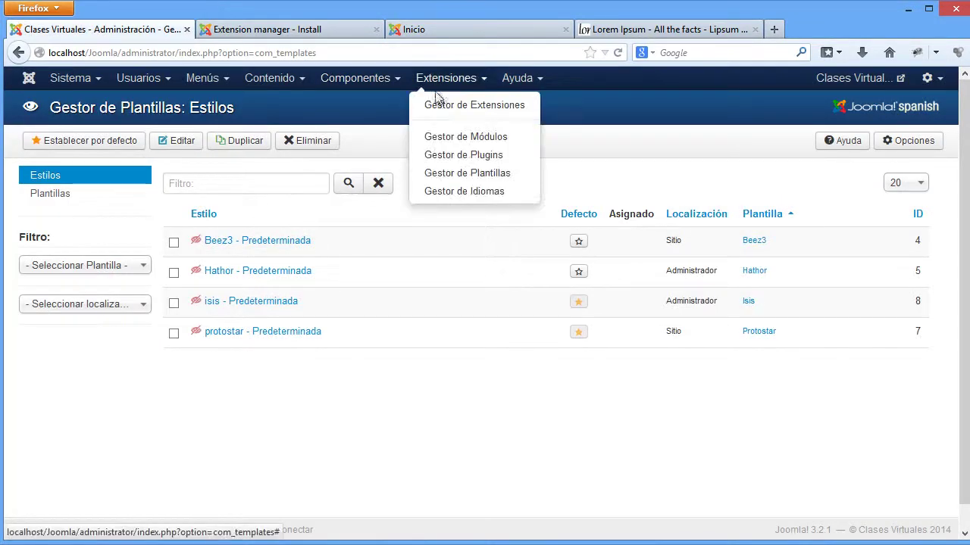
click(443, 182)
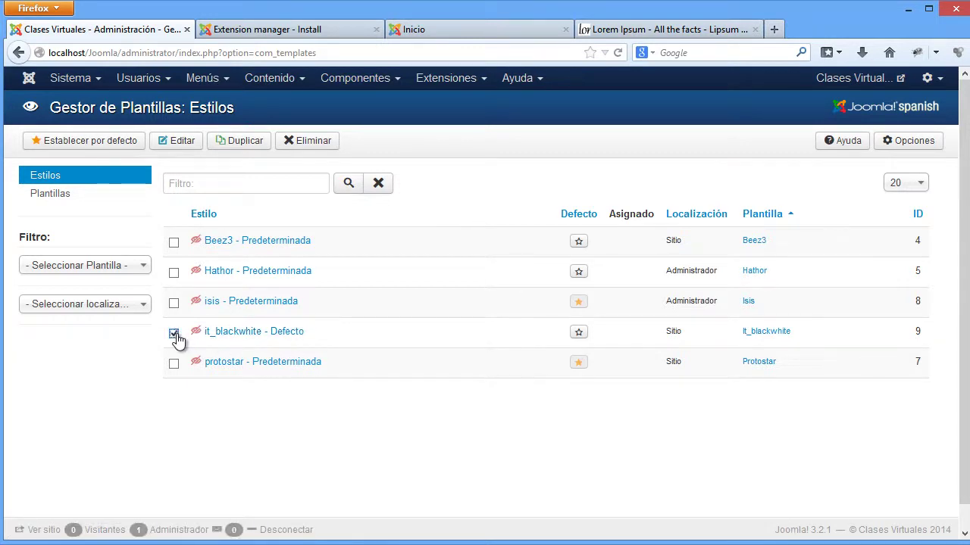
click(111, 147)
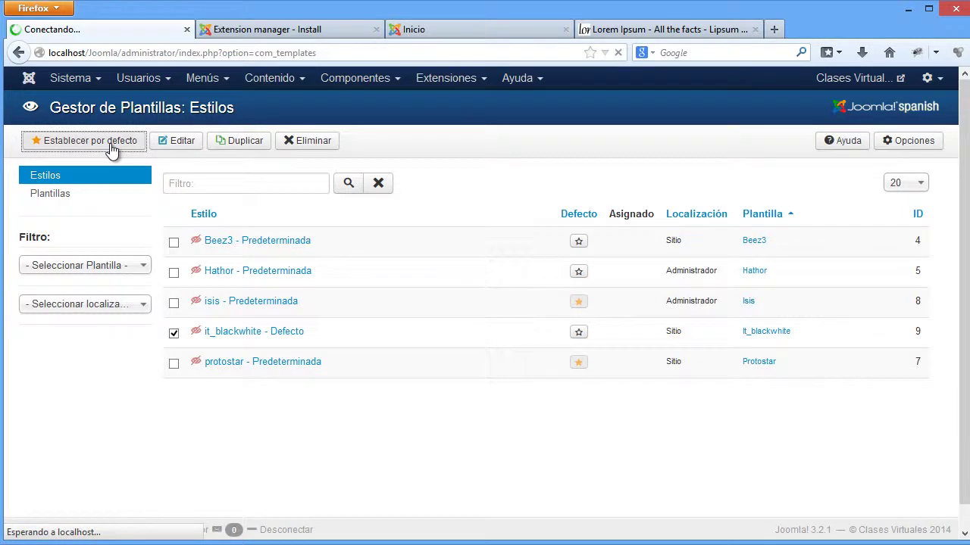
drag(40, 196, 216, 191)
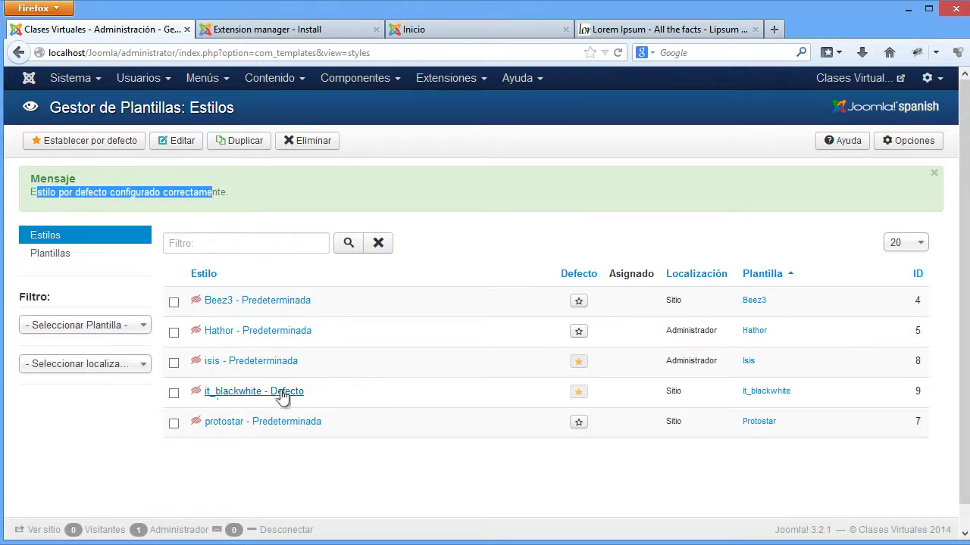
Reload the site's home page and examine its layout from header to the end of the article under the current template
click(393, 29)
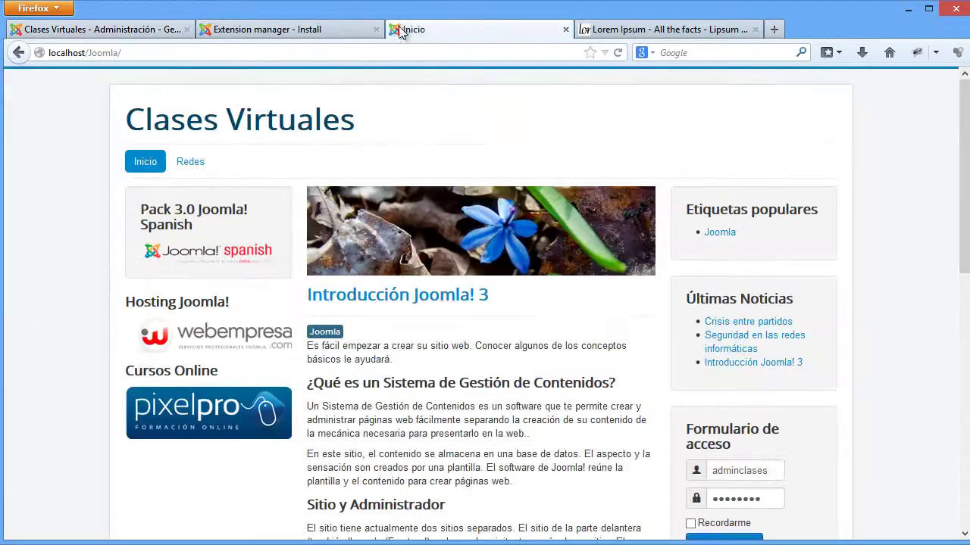
click(618, 53)
click(618, 54)
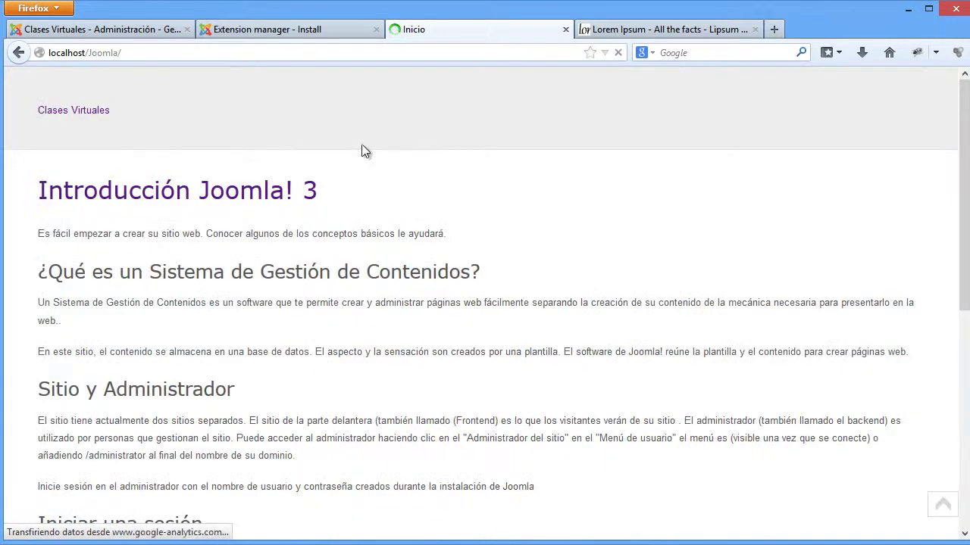
scroll(287, 308, down, 5)
scroll(288, 303, up, 3)
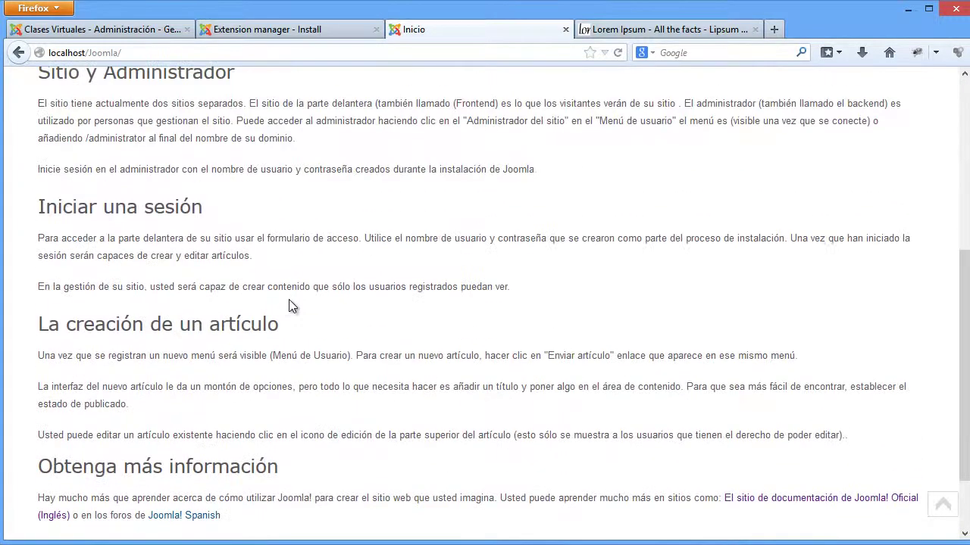
scroll(292, 306, up, 3)
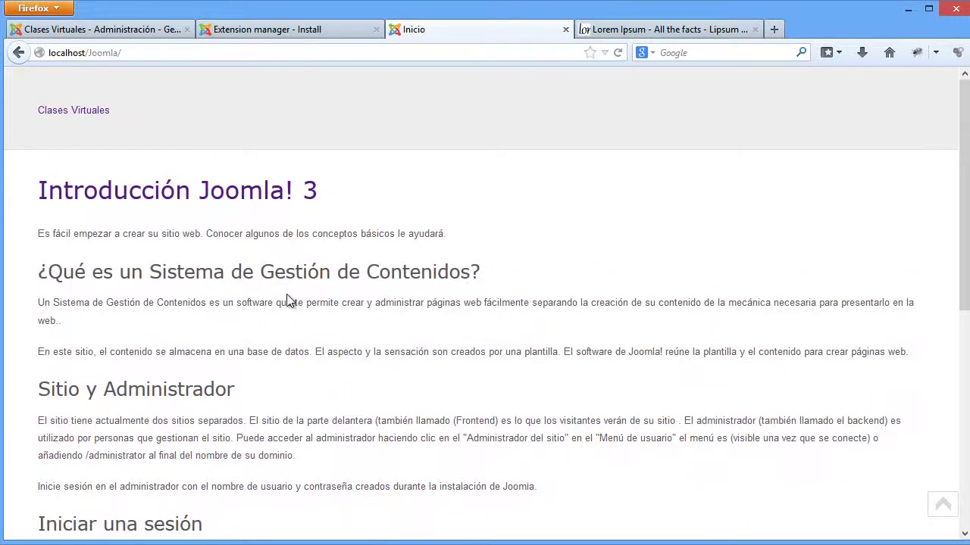
scroll(192, 244, down, 5)
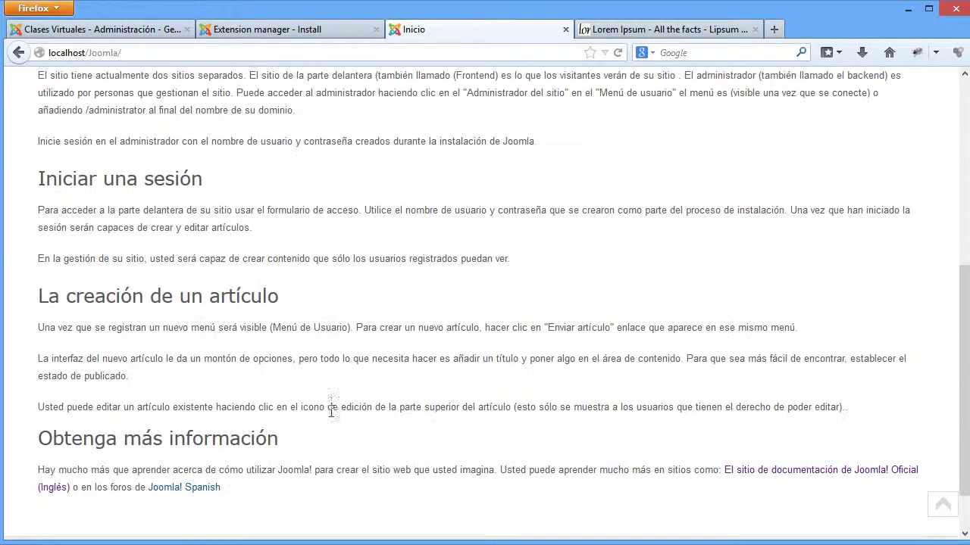
Return to the administration's template manager, show the list of installed templates, and view the enlarged Beez3 preview before closing it
scroll(324, 409, up, 8)
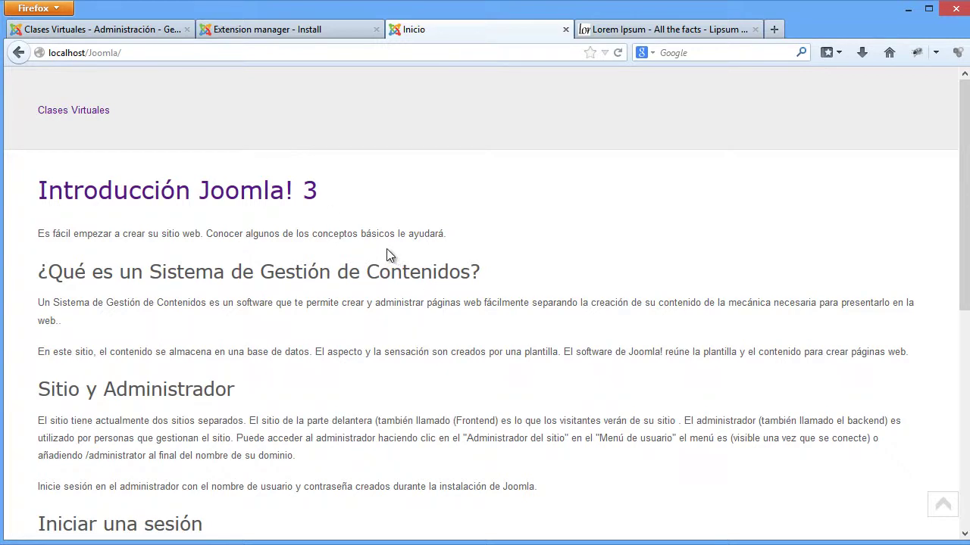
click(125, 30)
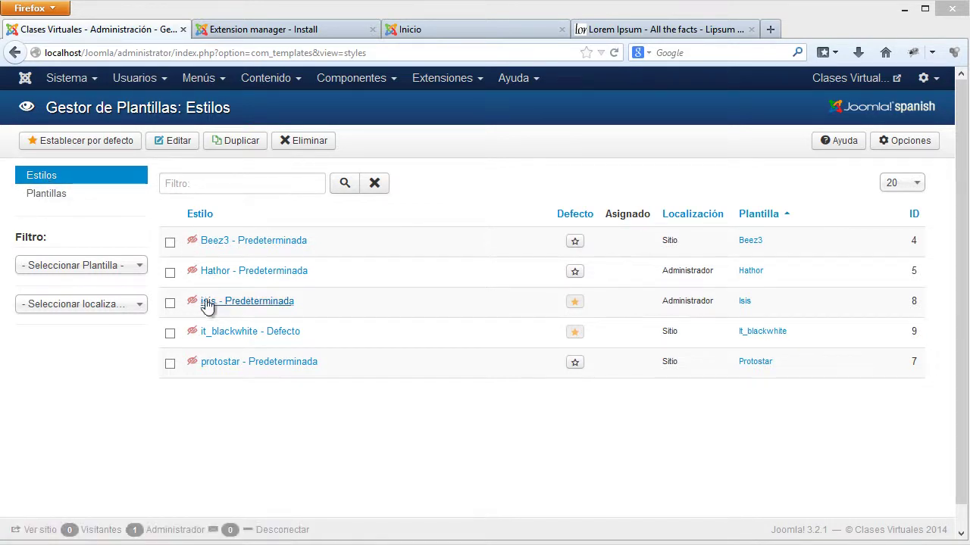
mouse_move(196, 307)
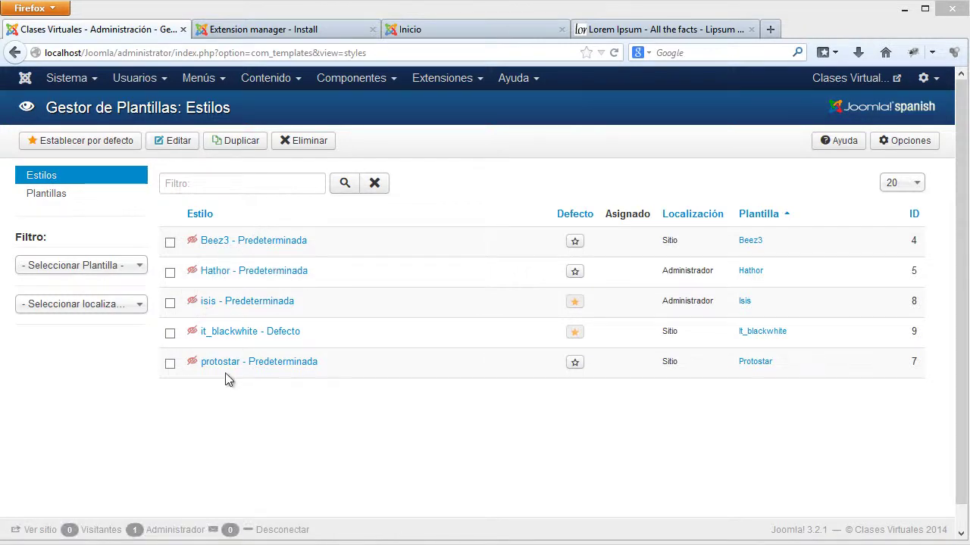
click(46, 194)
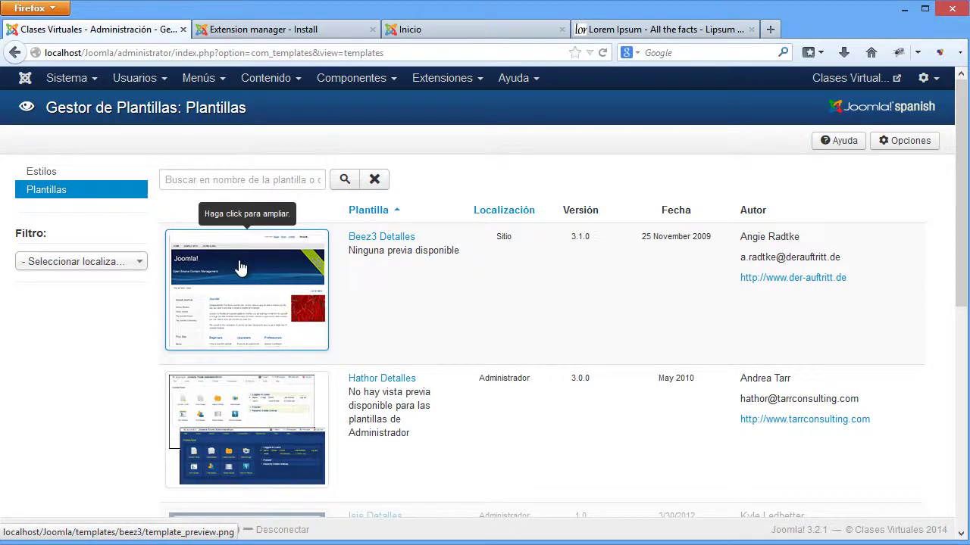
click(241, 268)
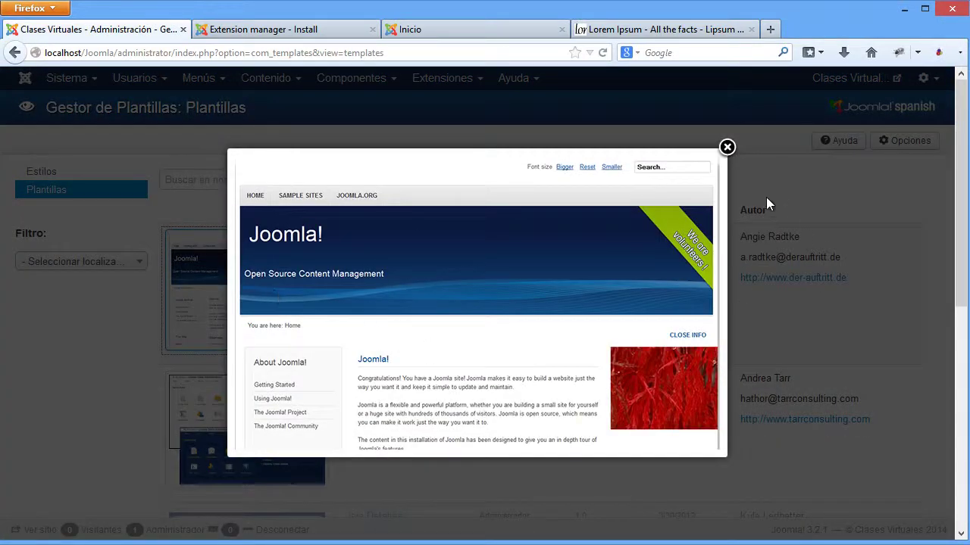
click(410, 237)
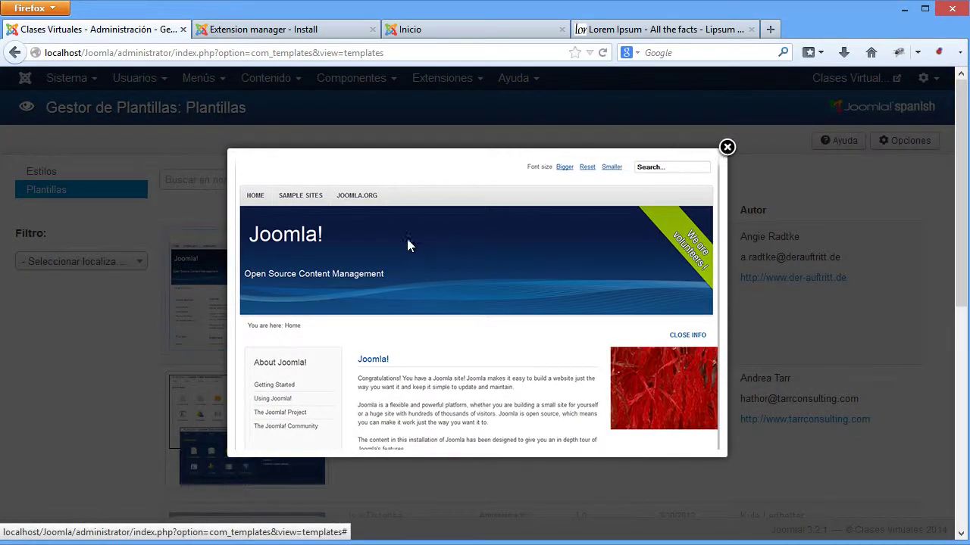
click(728, 147)
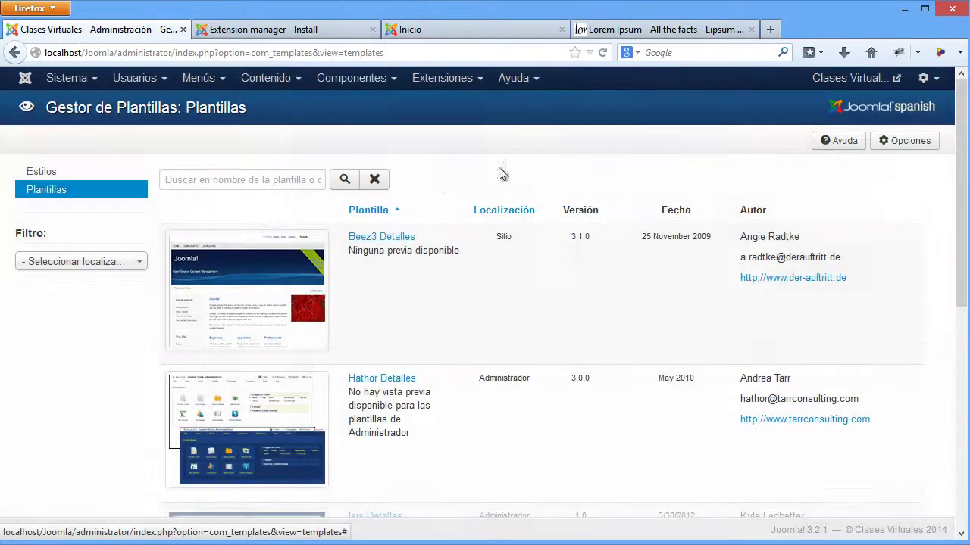
Find It_blackwhite in the template list and open its details for customization
scroll(440, 200, down, 5)
scroll(439, 204, down, 2)
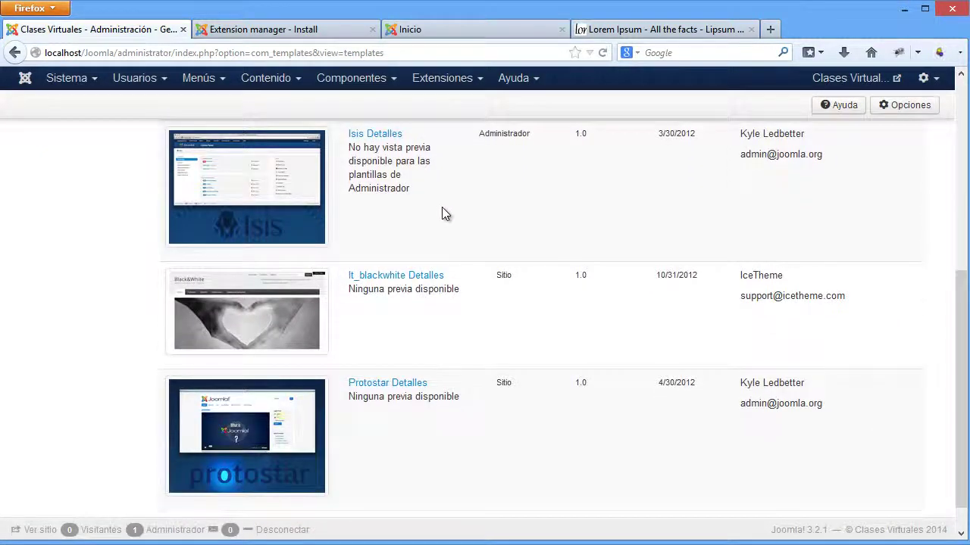
scroll(441, 206, down, 1)
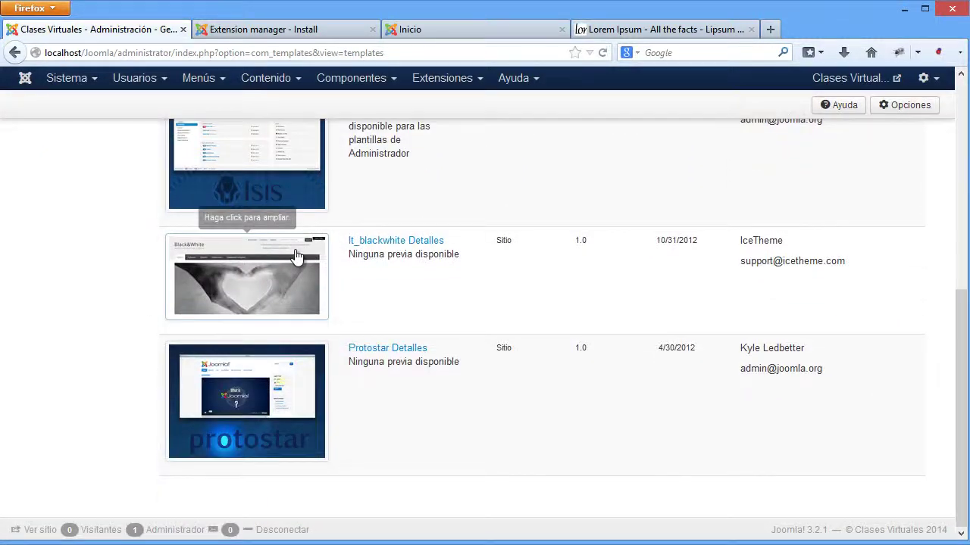
click(403, 244)
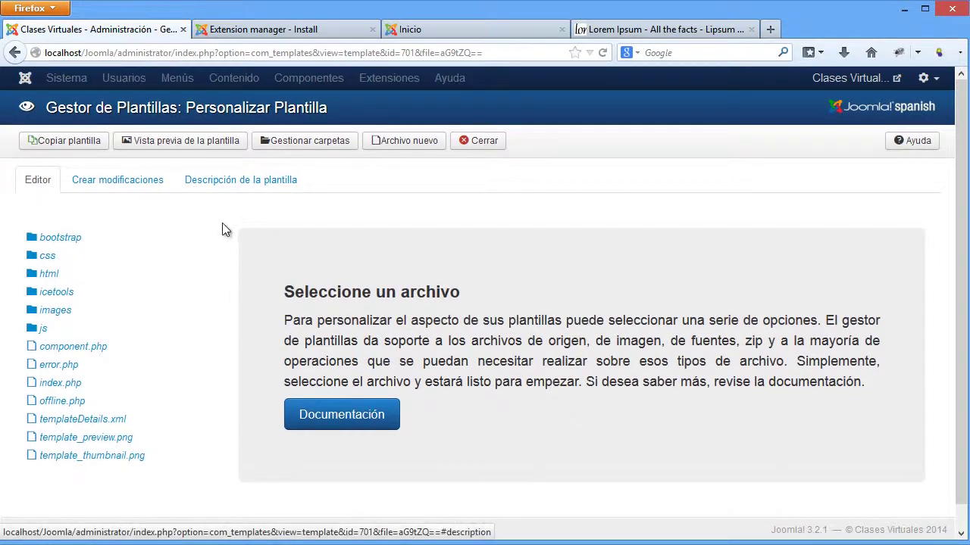
Browse the template's html and css folders, inspect the code in general.css, and close that file
scroll(219, 239, down, 1)
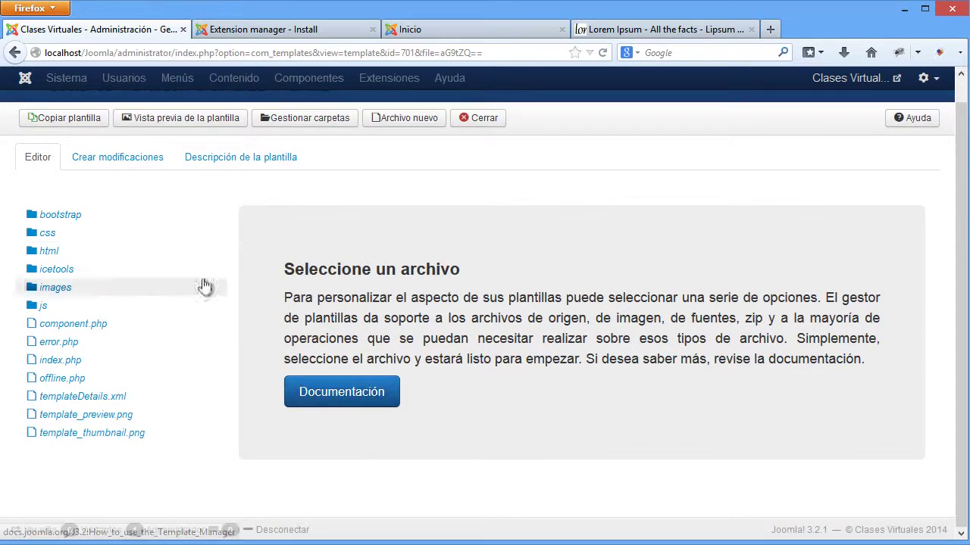
click(50, 253)
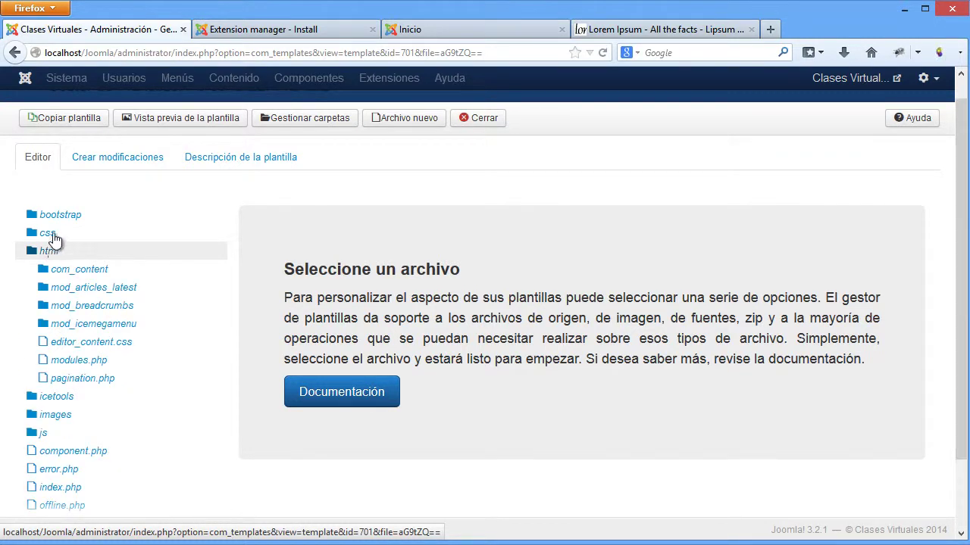
click(49, 238)
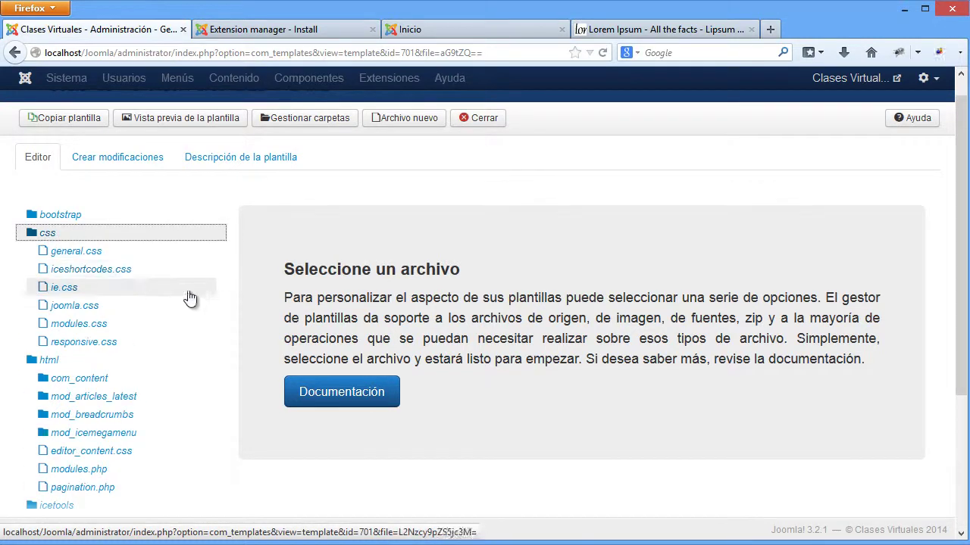
click(81, 258)
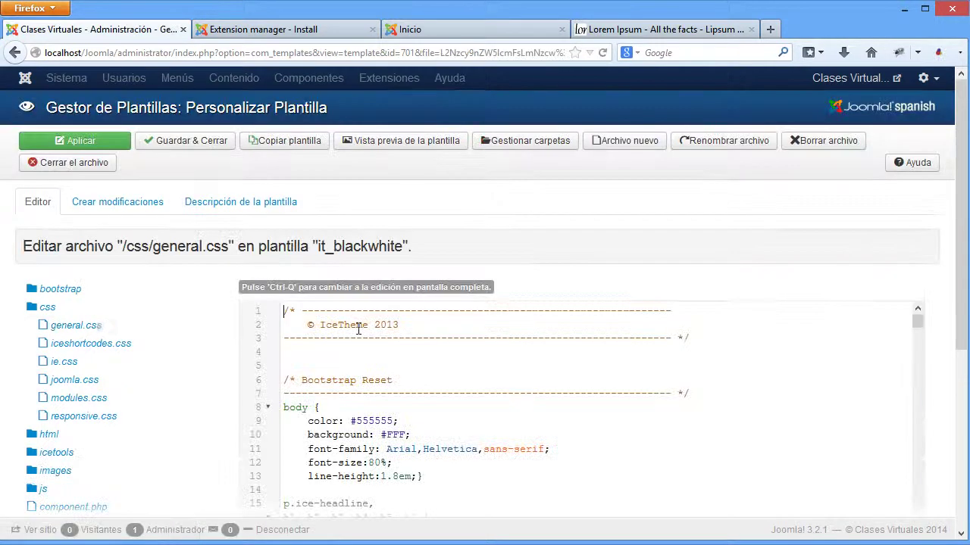
scroll(351, 339, down, 4)
click(114, 167)
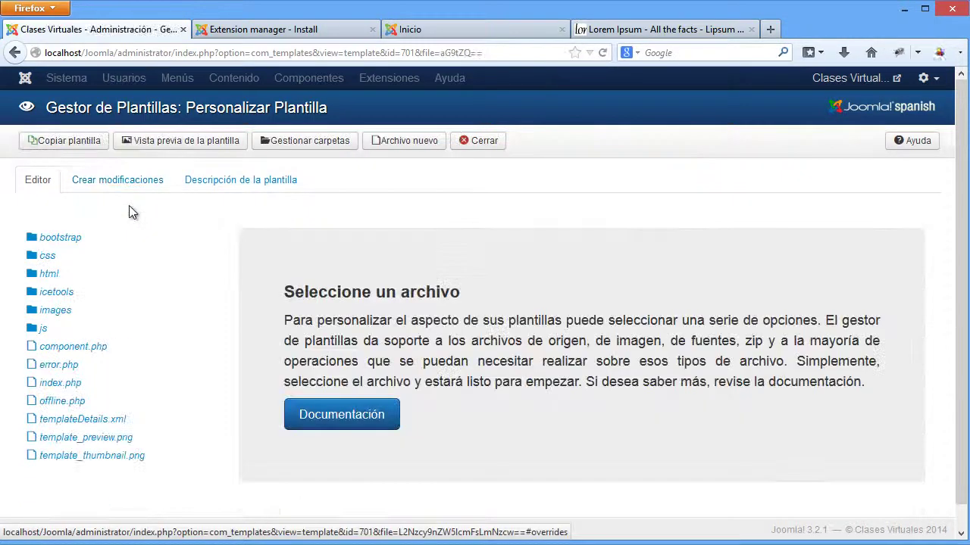
Review the modules, components and layouts available for overrides, and open the It_blackwhite template's description
click(128, 182)
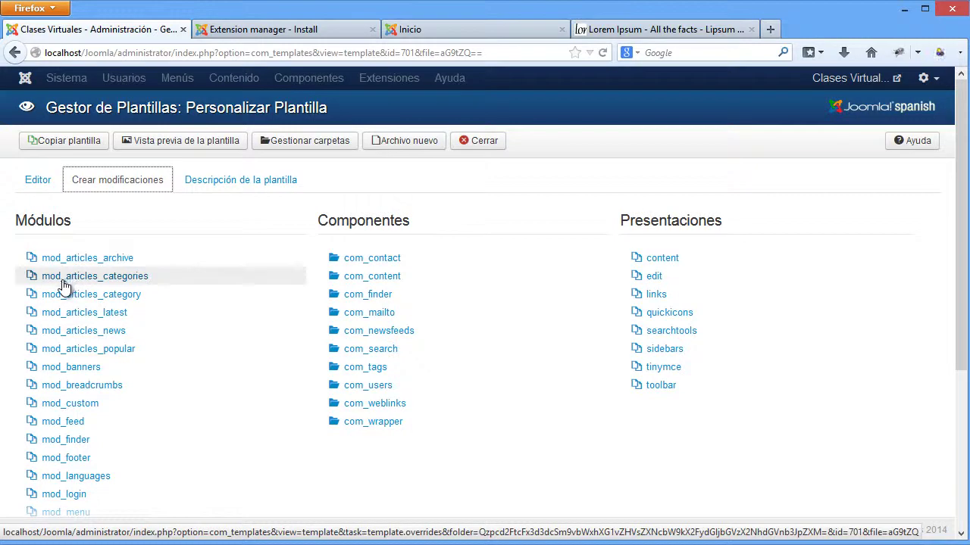
scroll(67, 284, down, 3)
scroll(123, 481, up, 3)
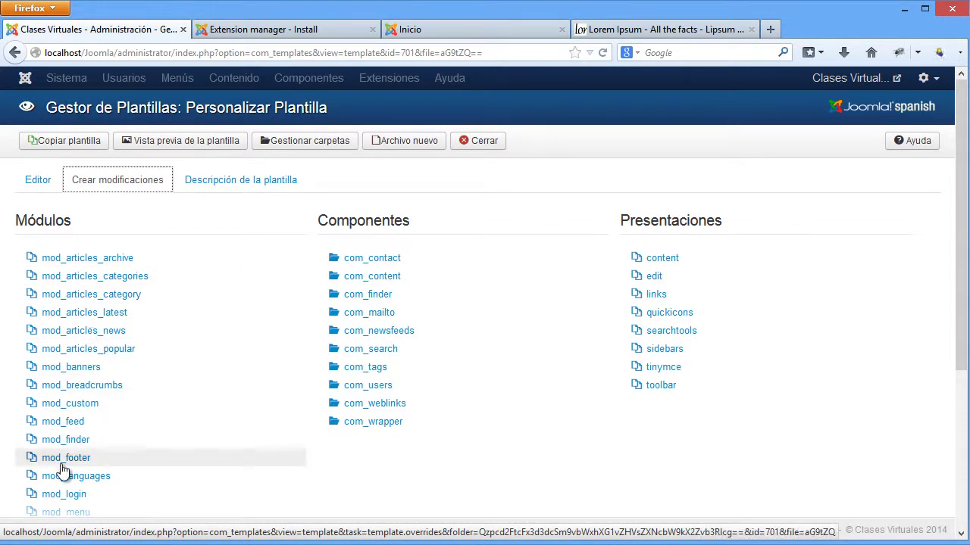
click(271, 182)
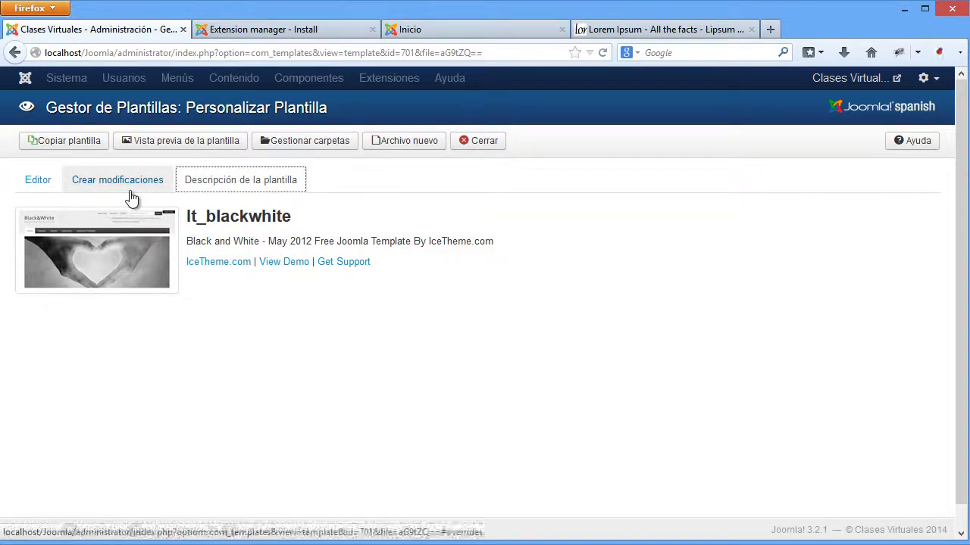
Open the It_blackwhite live demo and look over its home page and the Joomla submenus
click(291, 270)
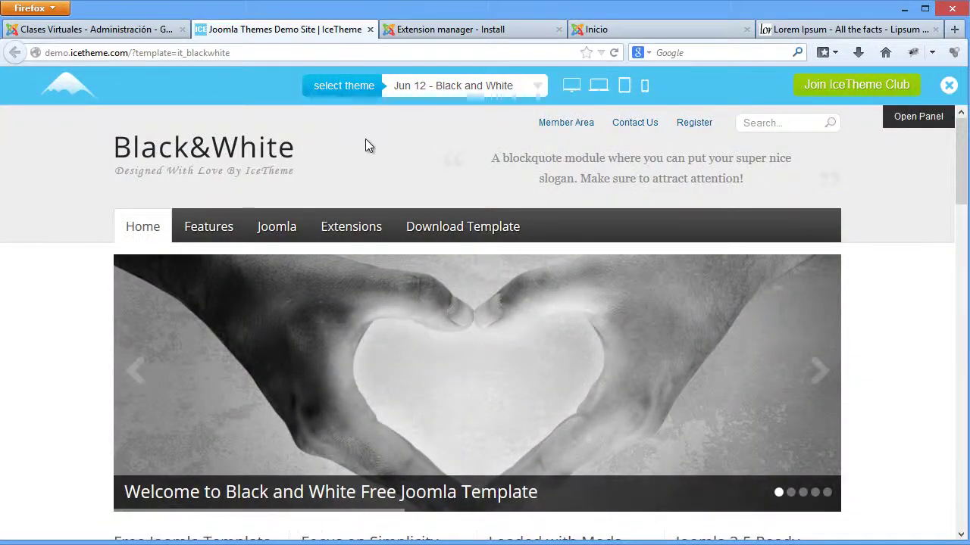
scroll(365, 141, down, 2)
mouse_move(273, 134)
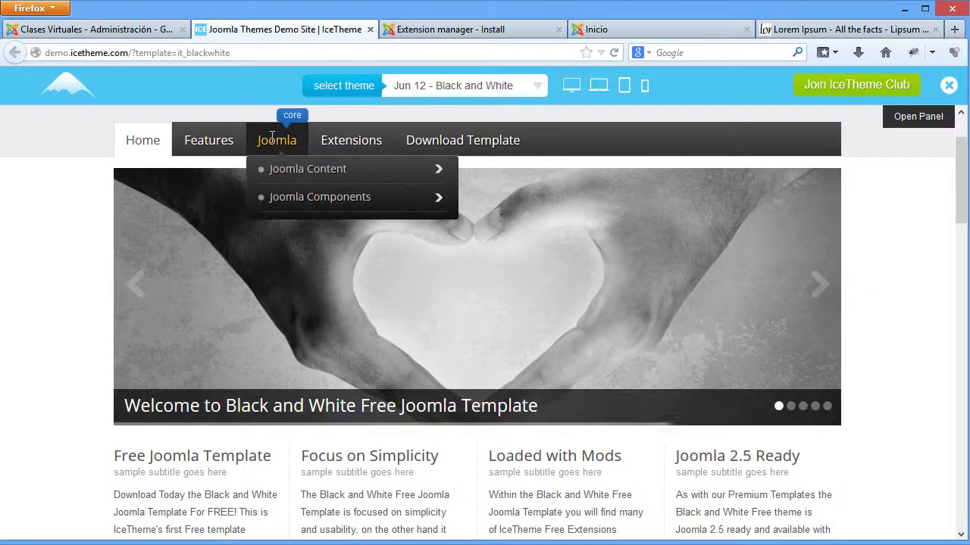
mouse_move(281, 159)
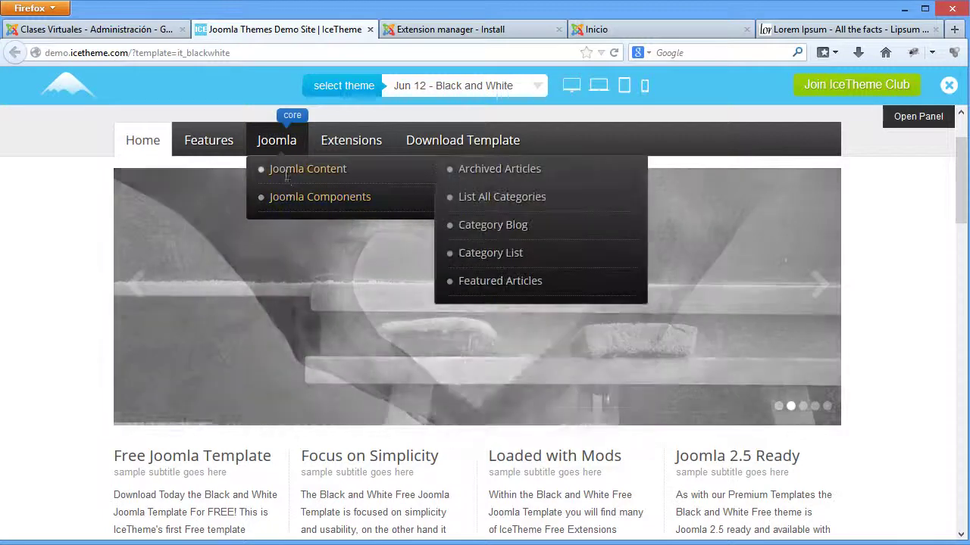
Open the demo's Module Positions page under Features and examine the position map around the header and main menu
mouse_move(214, 144)
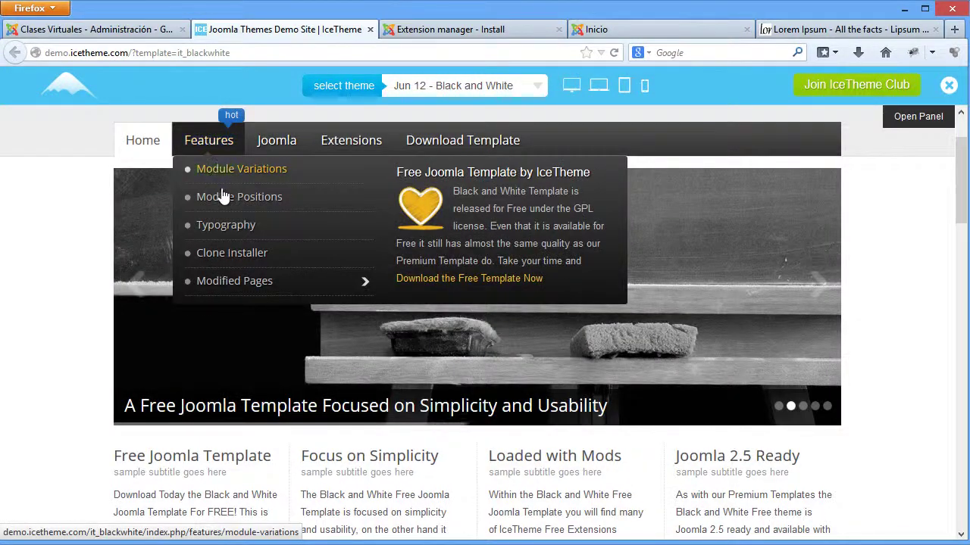
click(224, 202)
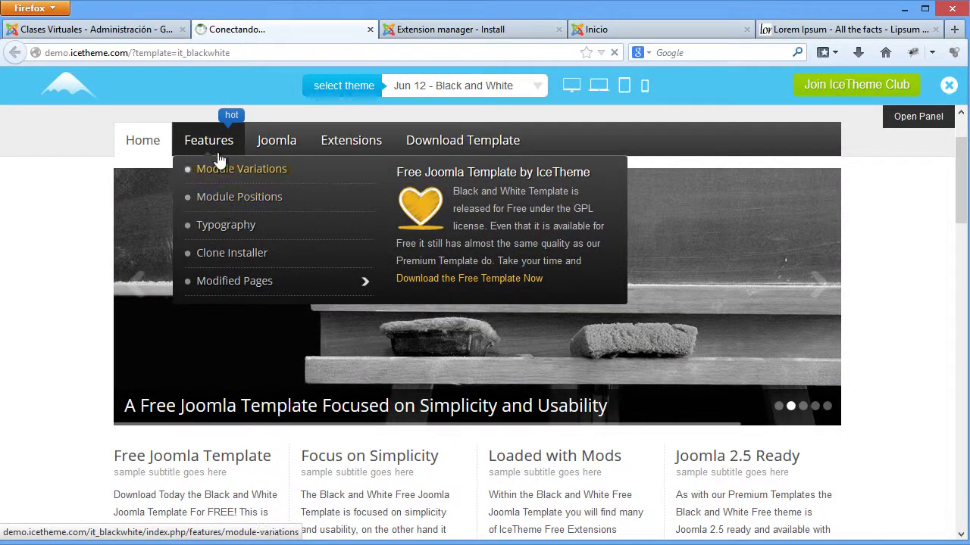
scroll(547, 284, down, 6)
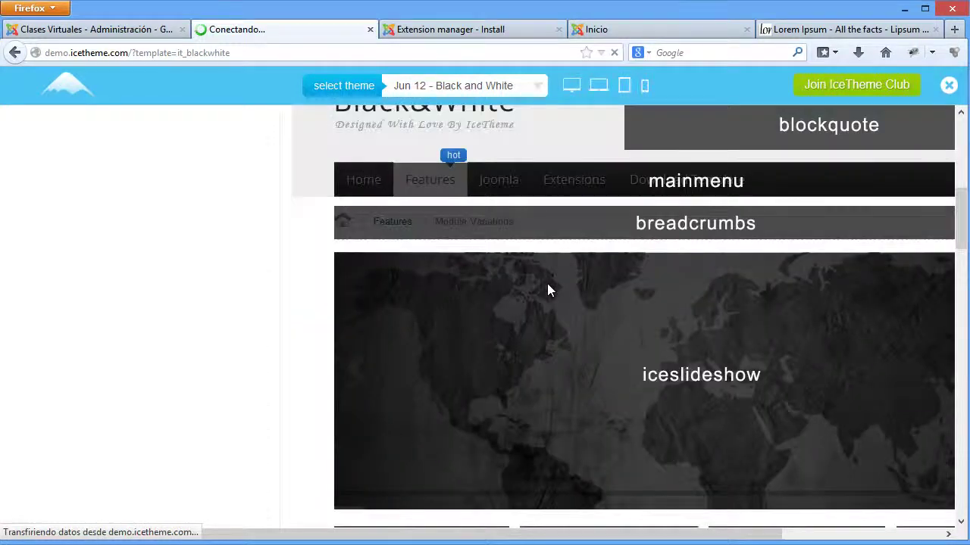
scroll(547, 283, up, 3)
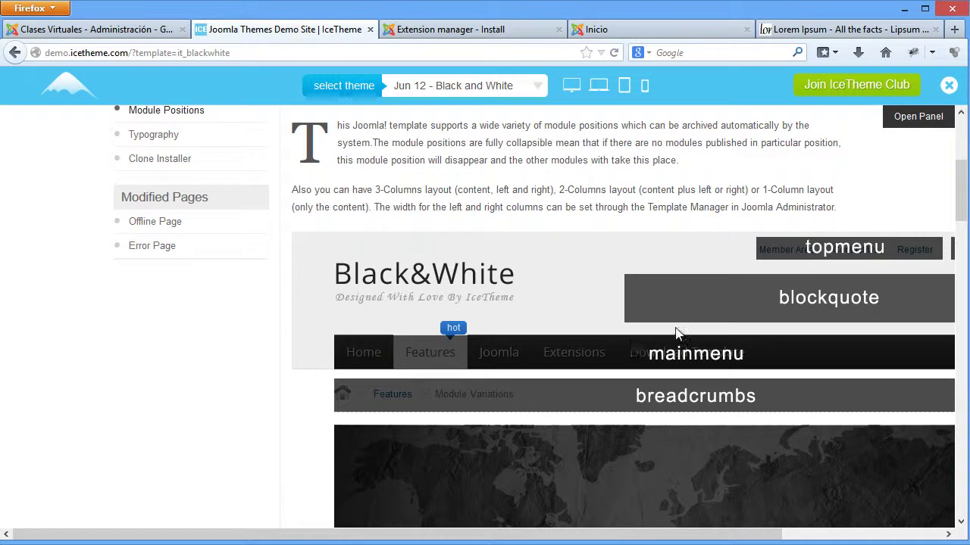
Recheck the local site's home page and open the Menú principal module for editing from the module manager
click(114, 30)
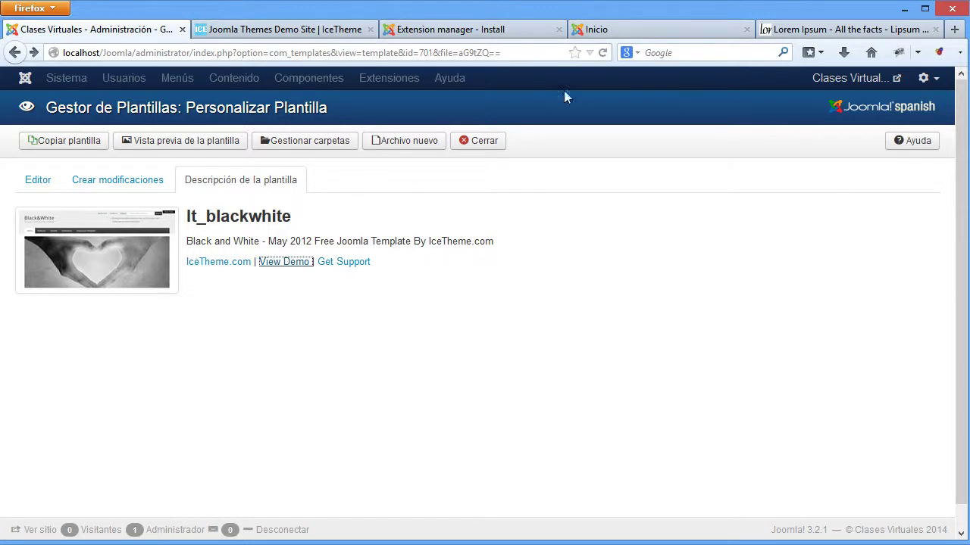
click(644, 30)
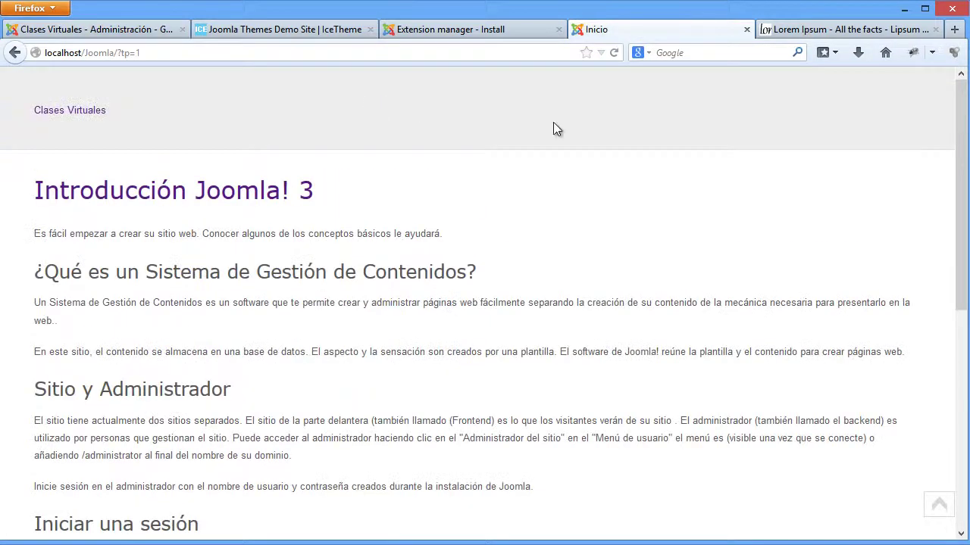
click(438, 31)
click(419, 81)
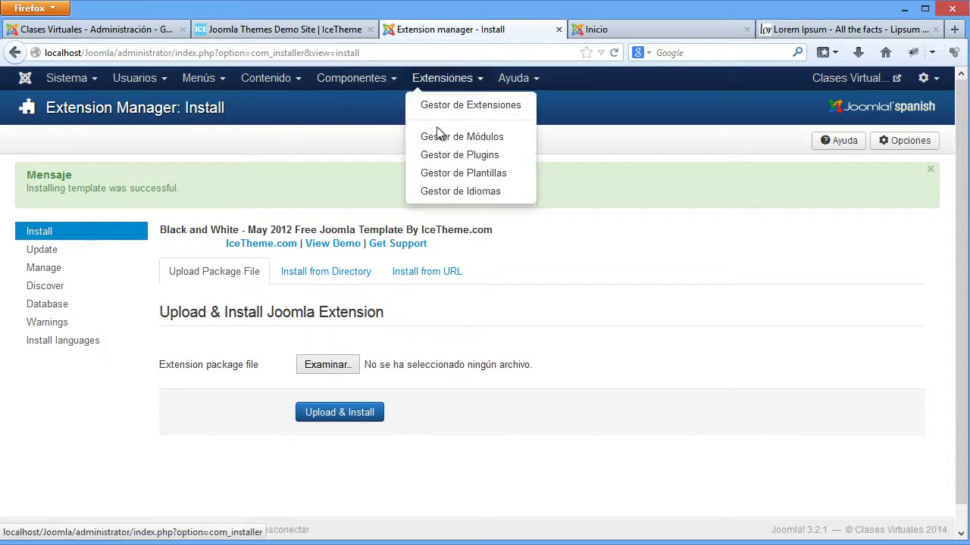
click(439, 140)
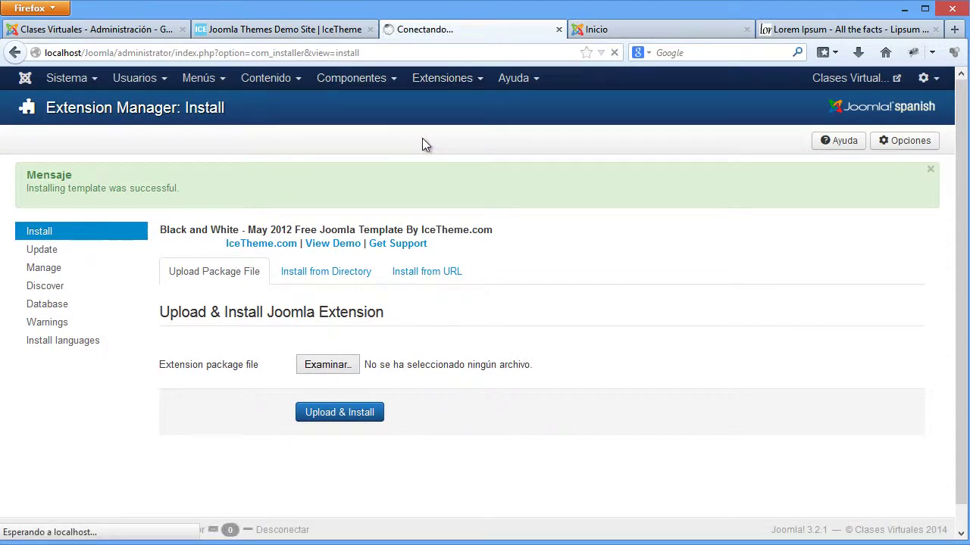
click(296, 275)
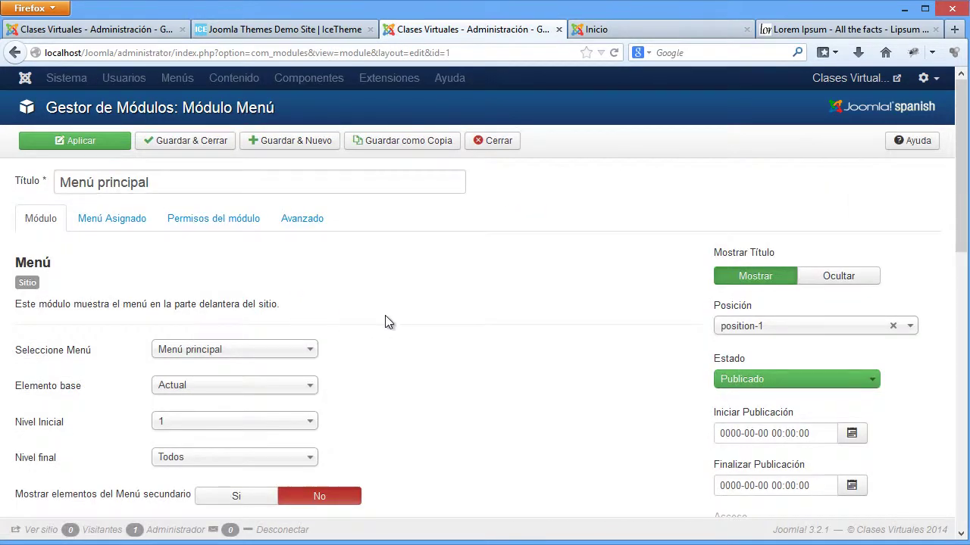
Set the Menú principal module's position to Mainmenu [mainmenu]
scroll(400, 331, down, 3)
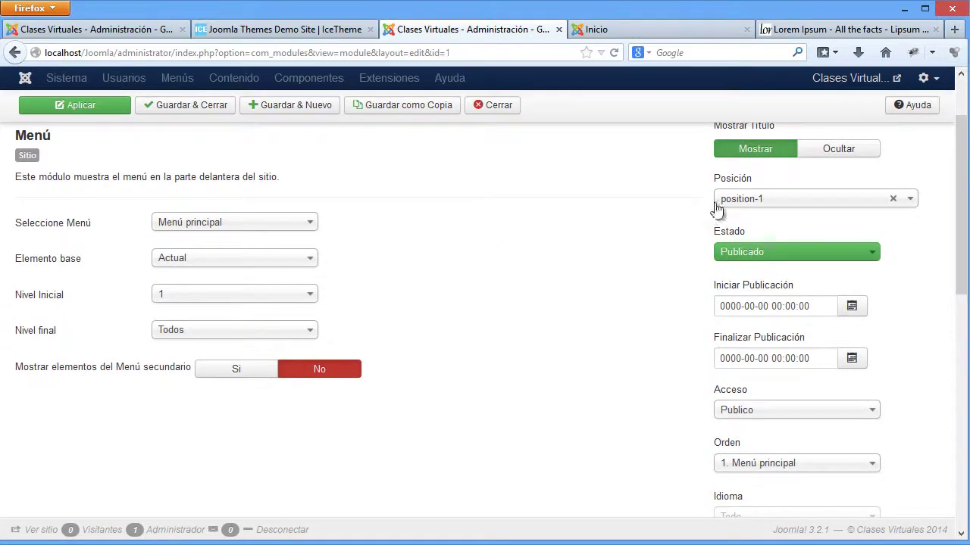
click(761, 200)
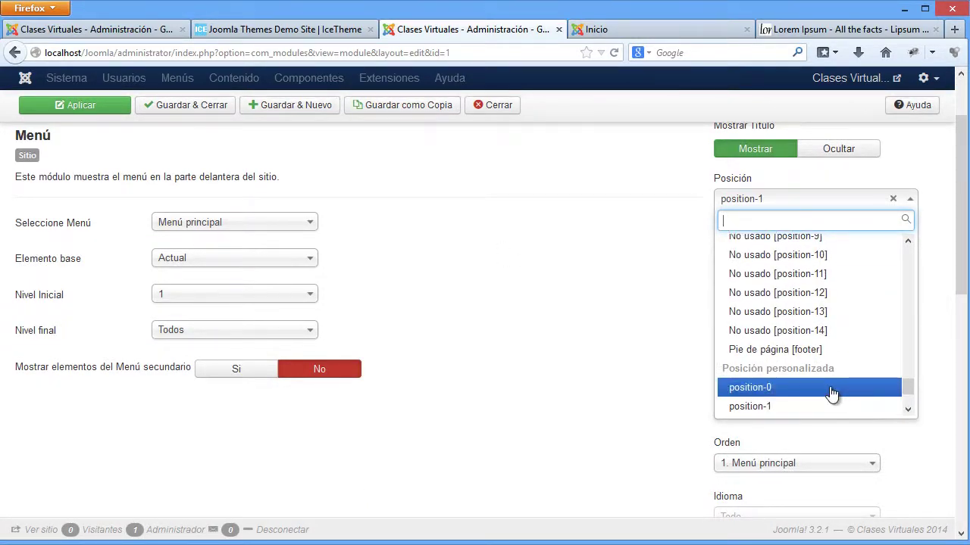
drag(908, 406, 905, 307)
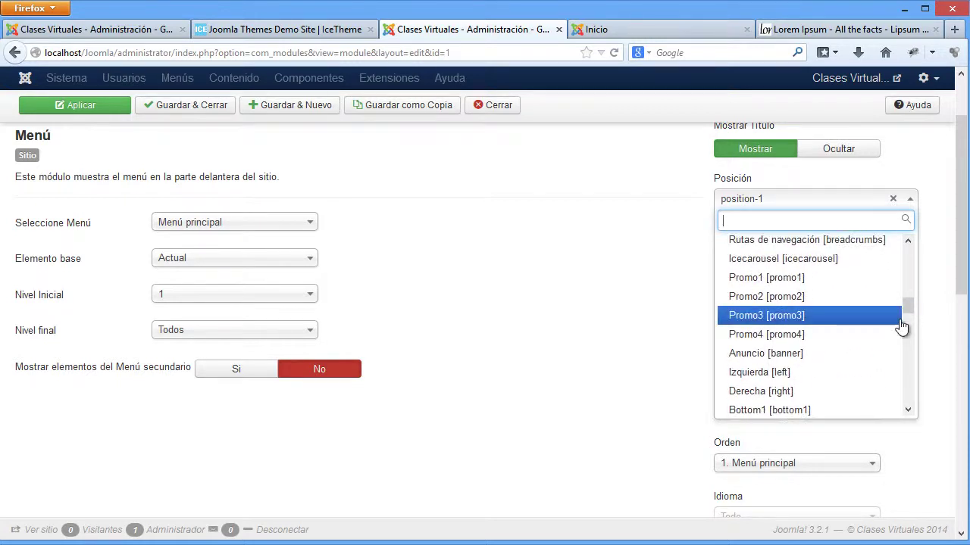
text(m)
click(750, 262)
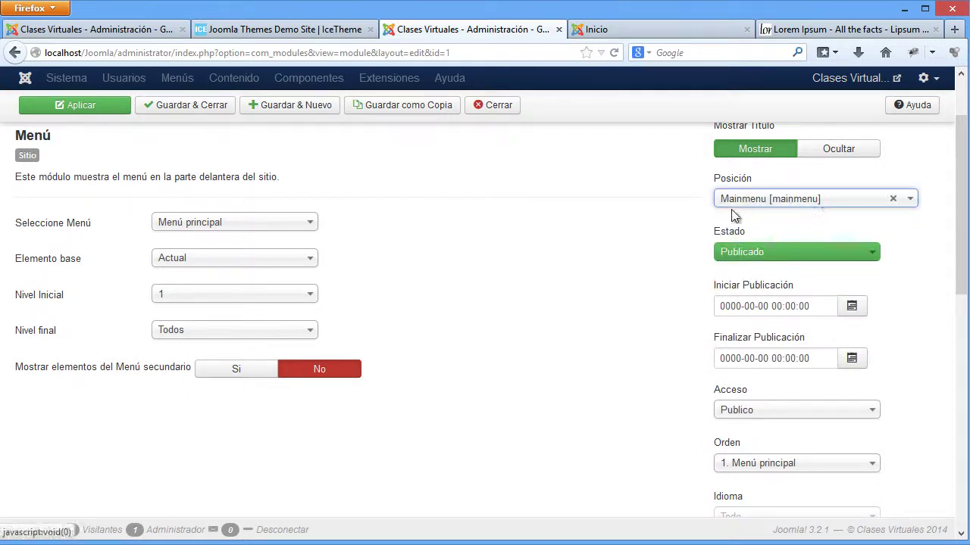
scroll(793, 184, up, 3)
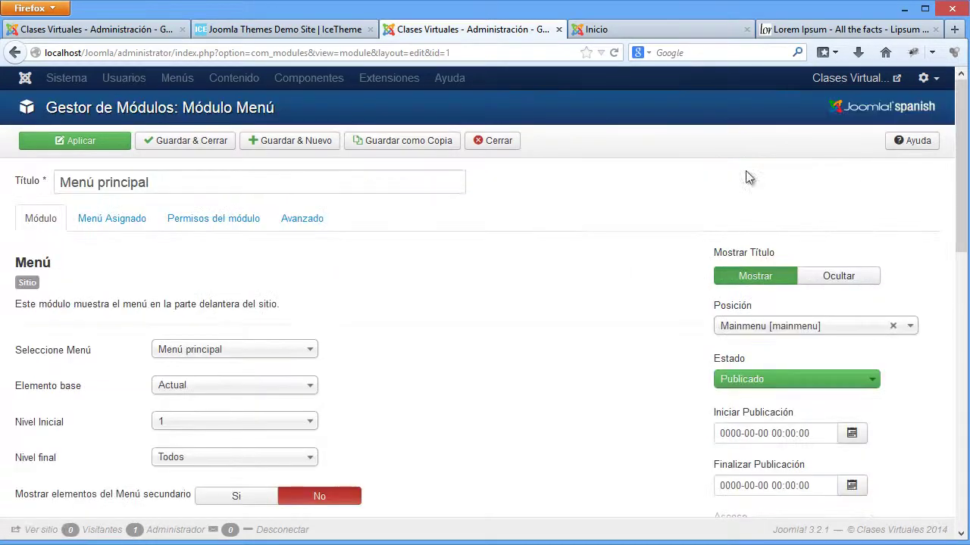
Save the Menú principal module's position change, look over the demo's navigation menu, and reload the local site's home page
click(106, 141)
key(ctrl+Page_Up)
scroll(356, 189, up, 5)
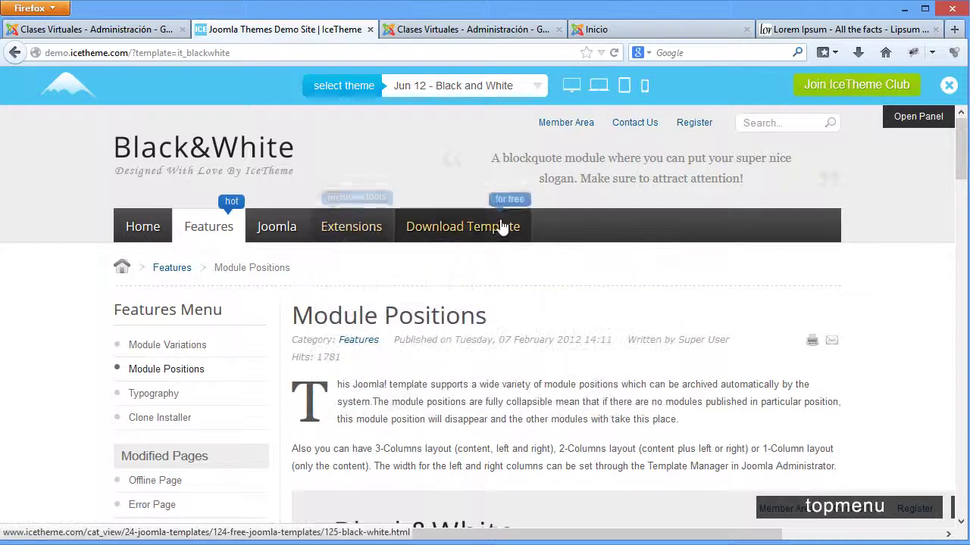
mouse_move(363, 240)
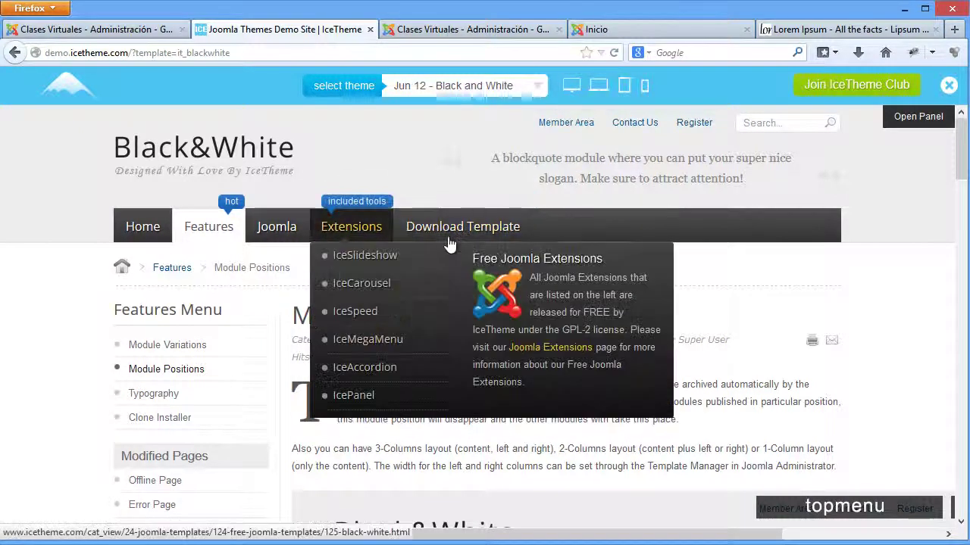
click(163, 30)
click(423, 32)
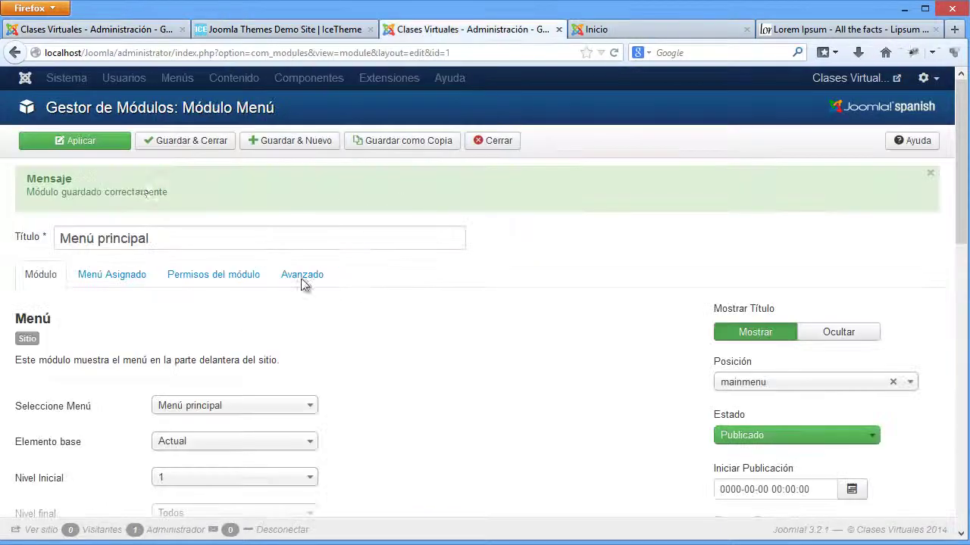
click(622, 28)
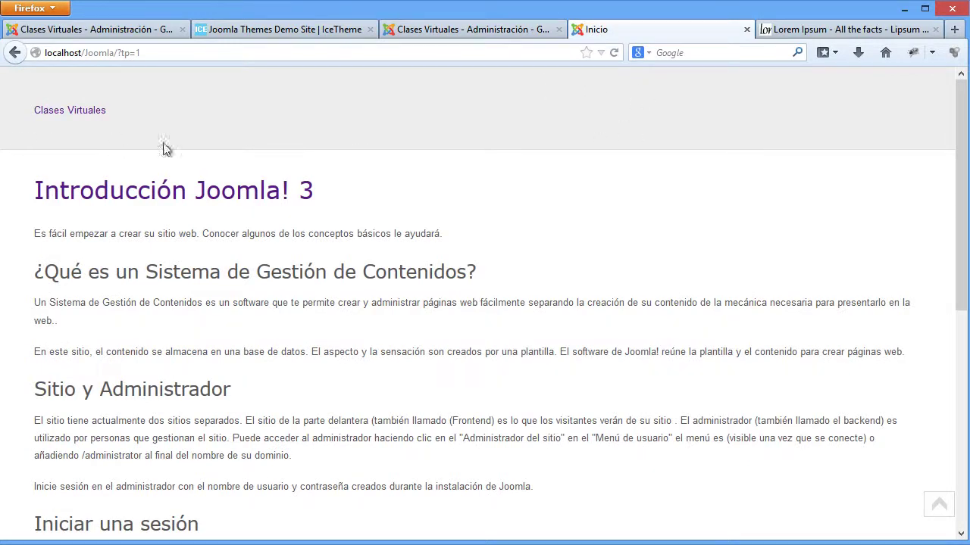
click(614, 53)
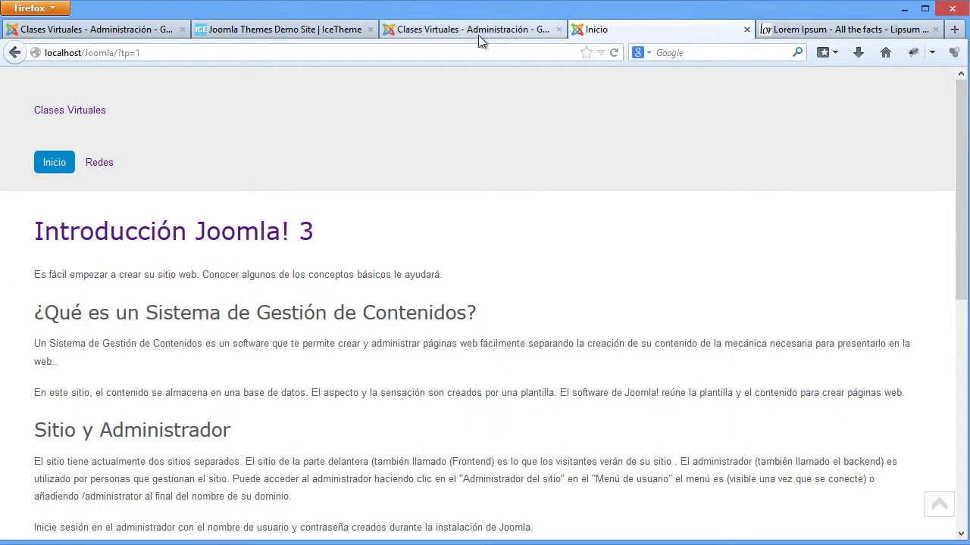
Examine the demo's Module Positions map from the header down to the slideshow, promo and left-column positions
click(306, 31)
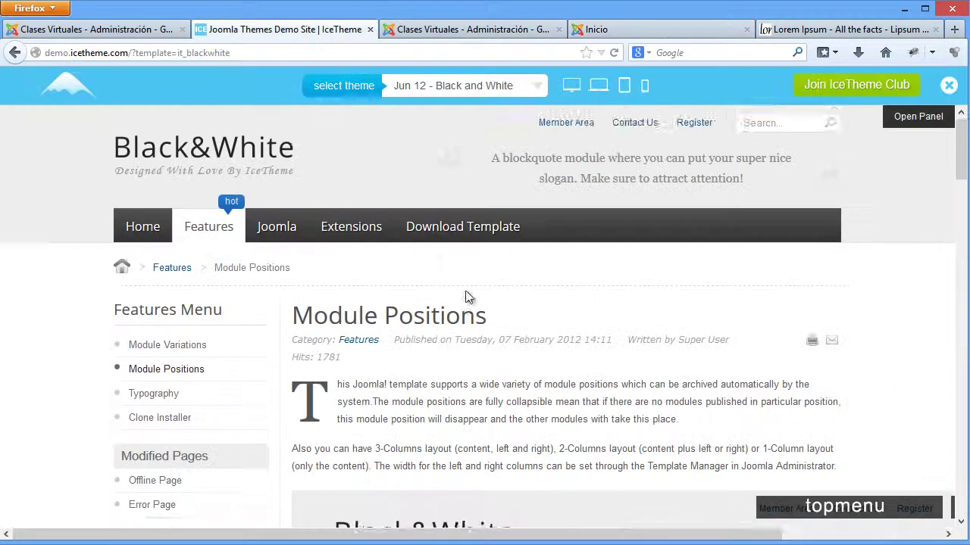
scroll(455, 262, down, 5)
scroll(601, 357, down, 5)
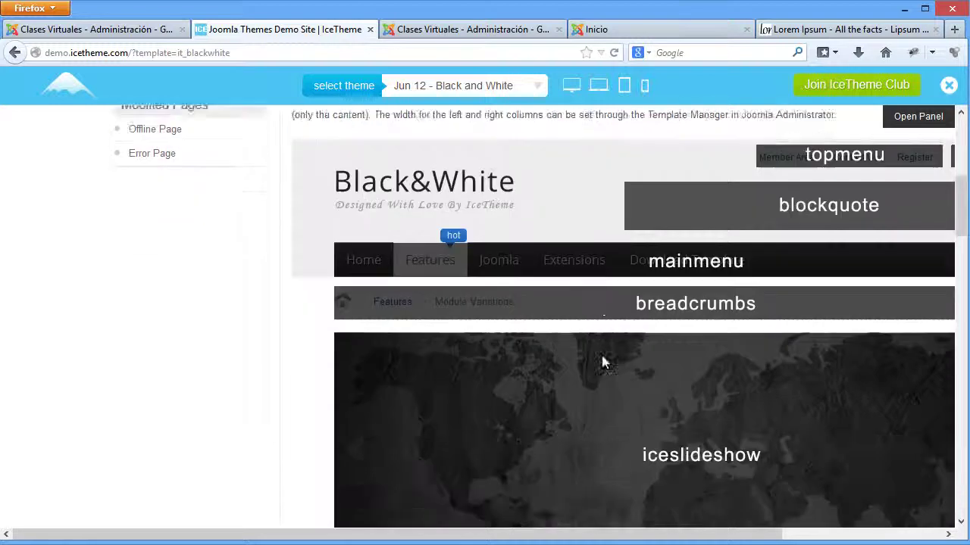
scroll(609, 362, down, 6)
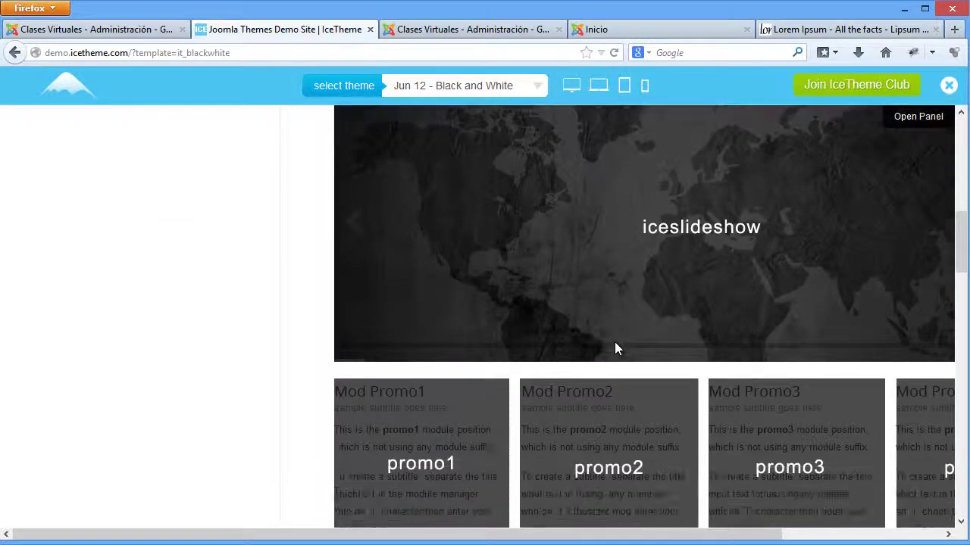
scroll(601, 375, down, 3)
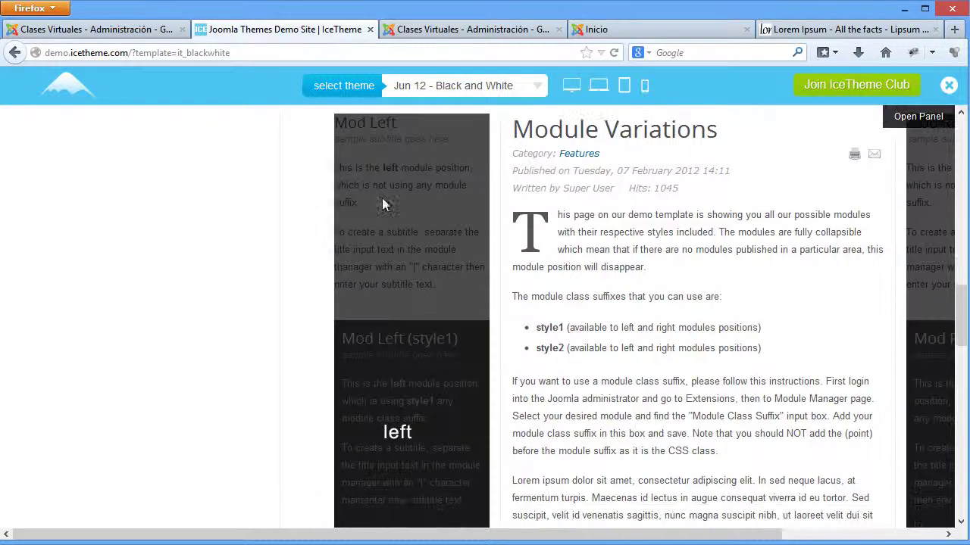
scroll(379, 197, up, 2)
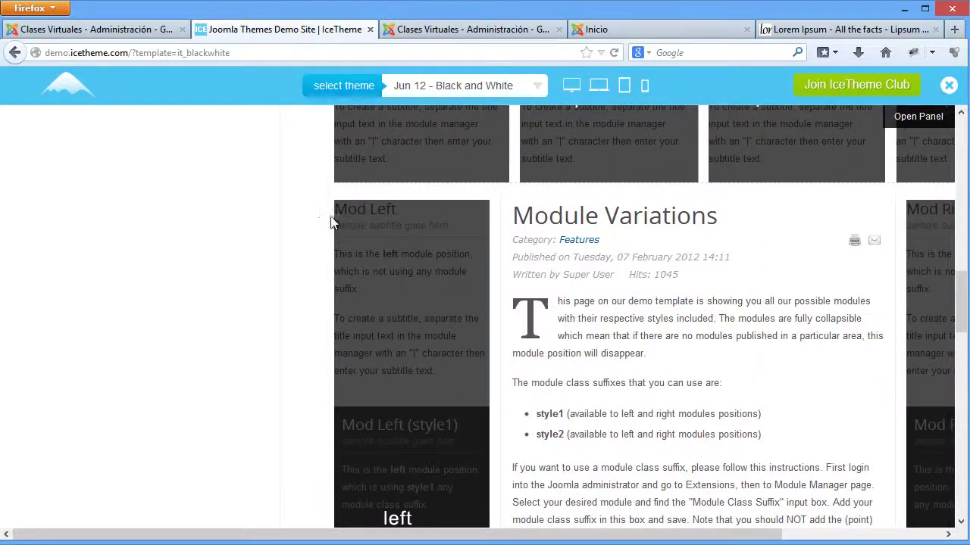
Return to the Menú principal module and save and close it
click(116, 32)
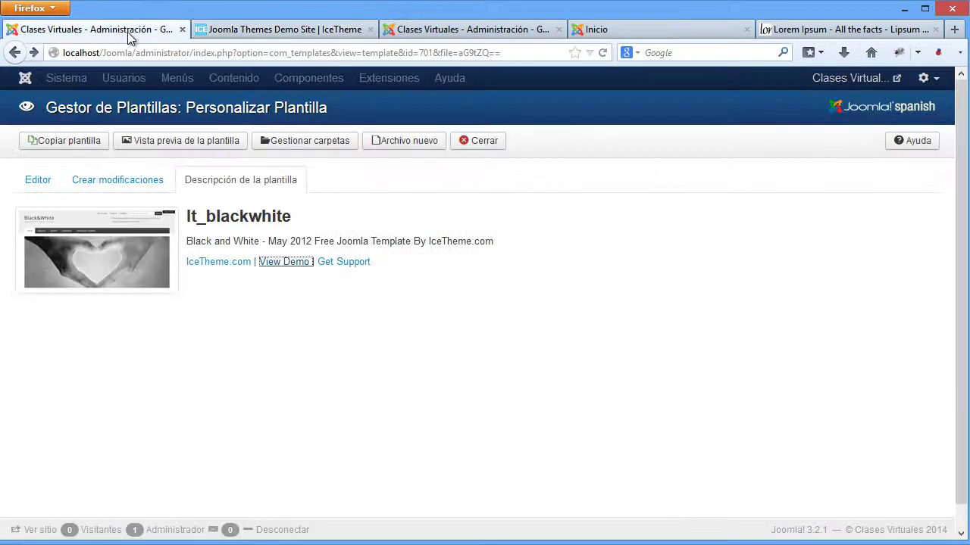
click(436, 30)
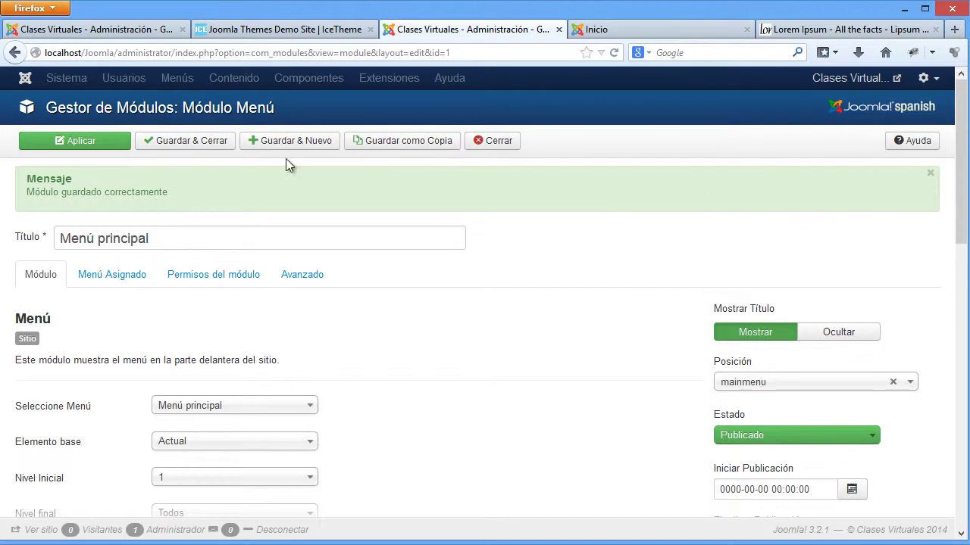
click(199, 144)
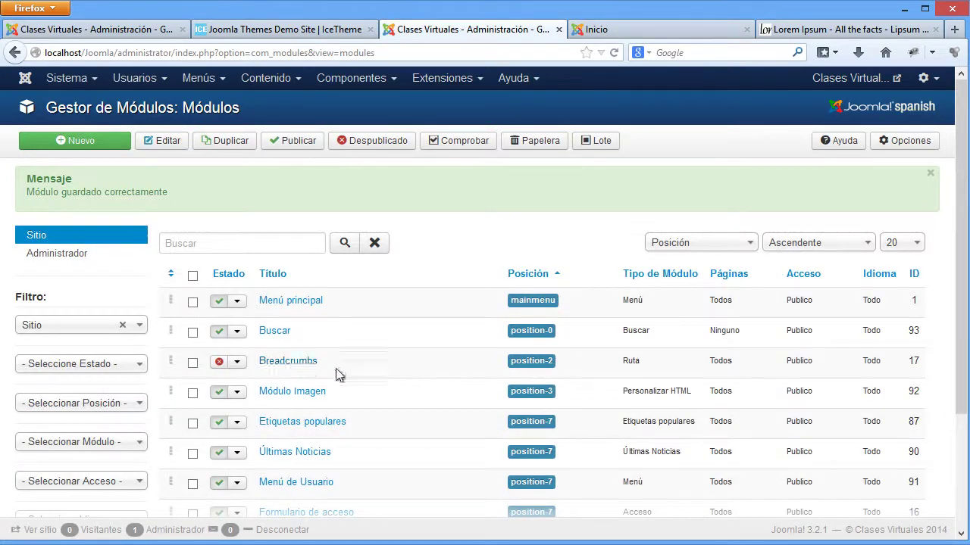
Set the Últimas Noticias module's position to Izquierda [left] and save it, keeping the module open
click(282, 459)
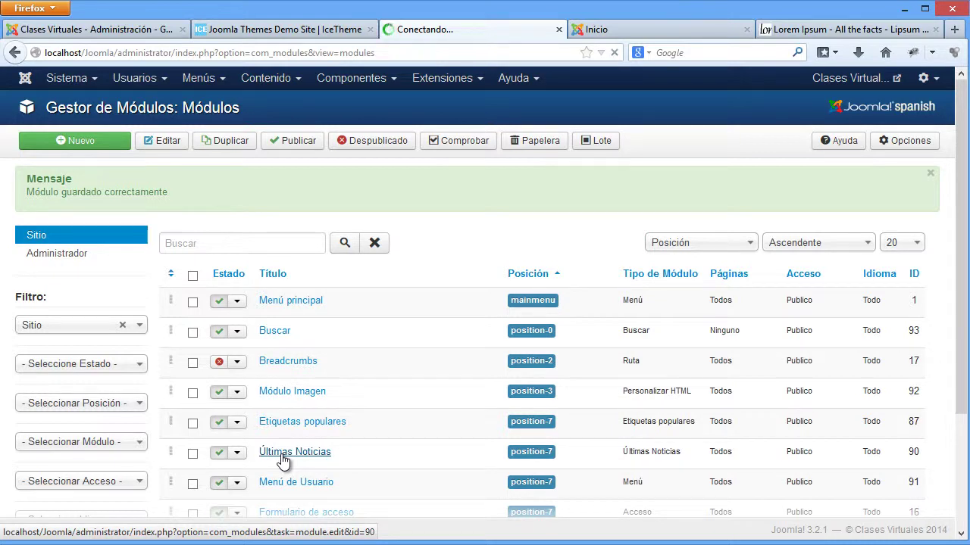
click(746, 326)
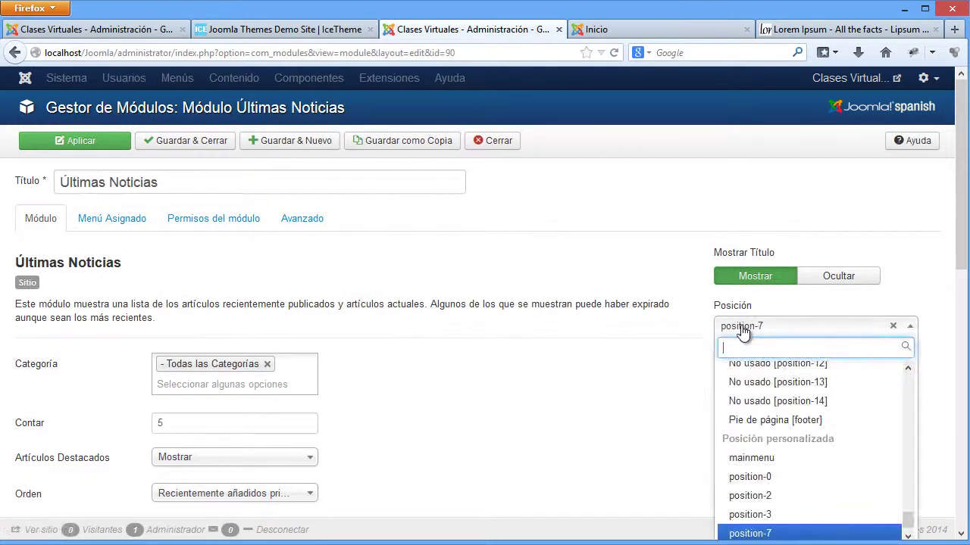
text(l)
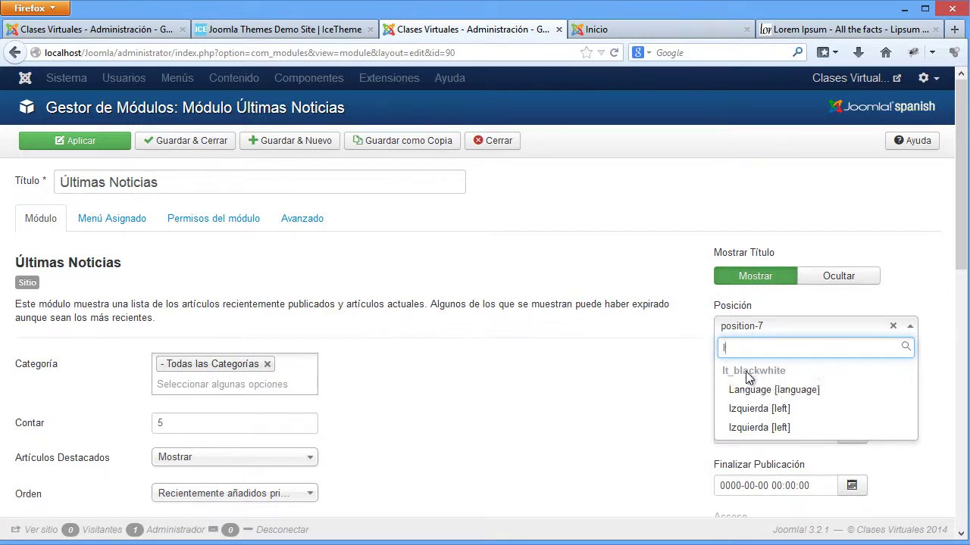
click(770, 411)
click(112, 146)
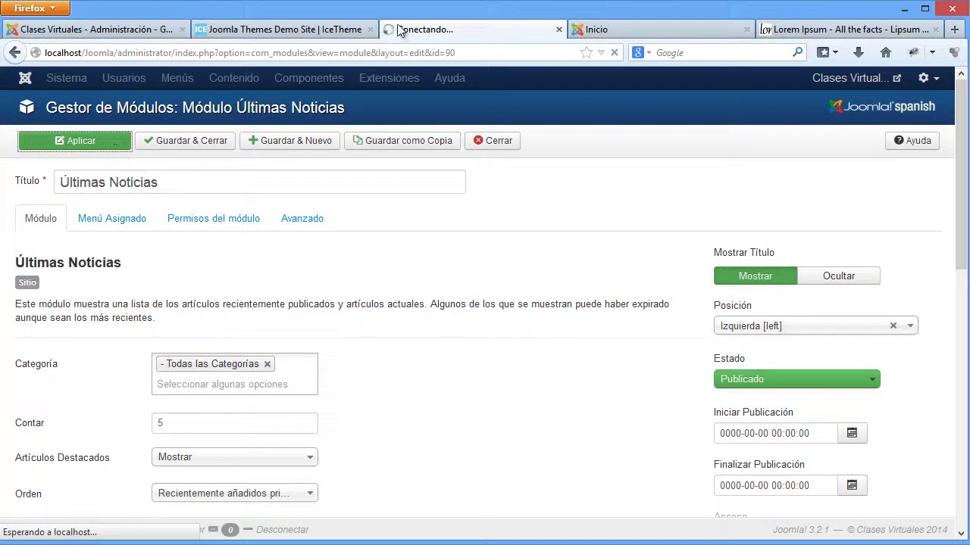
Place the demo page after the local site among the open pages, and reload the local home page to check its layout
click(294, 28)
drag(331, 34, 643, 30)
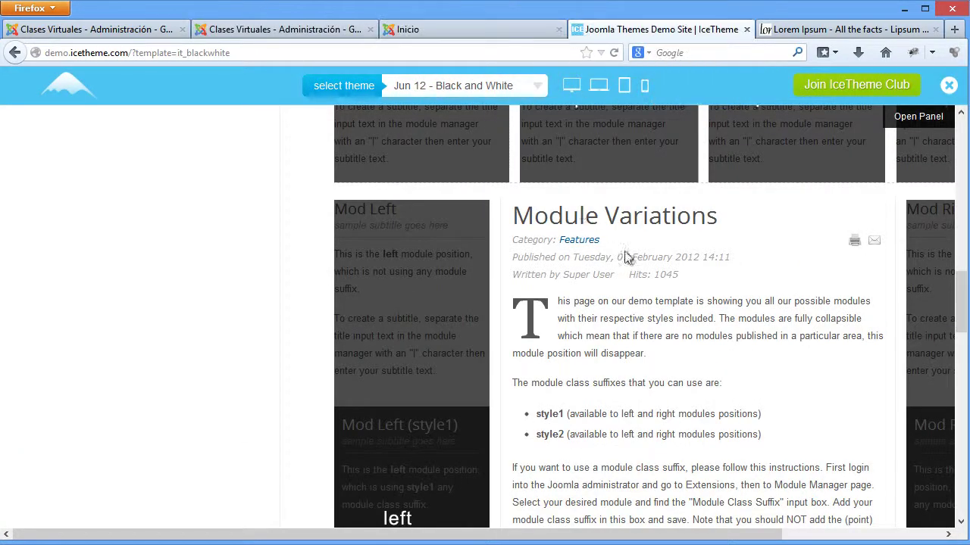
click(444, 30)
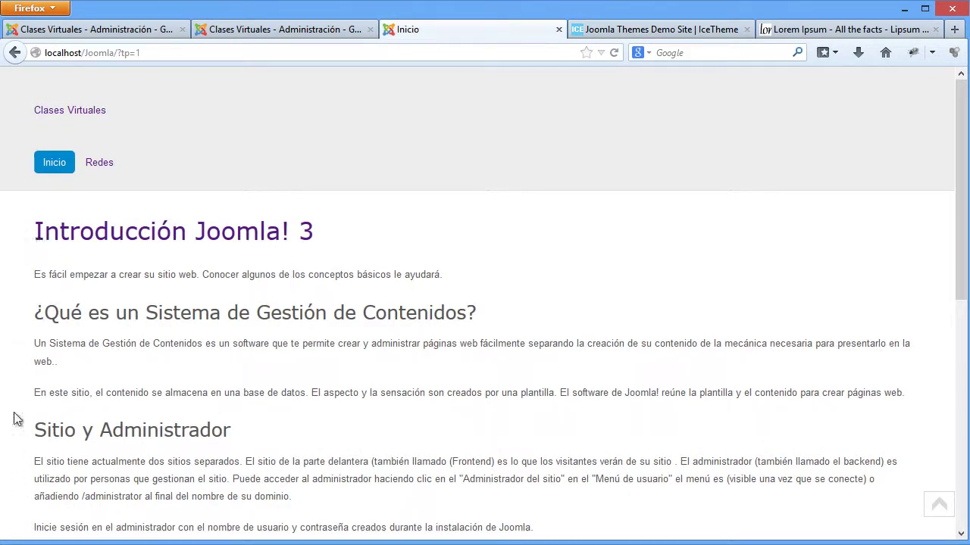
click(614, 52)
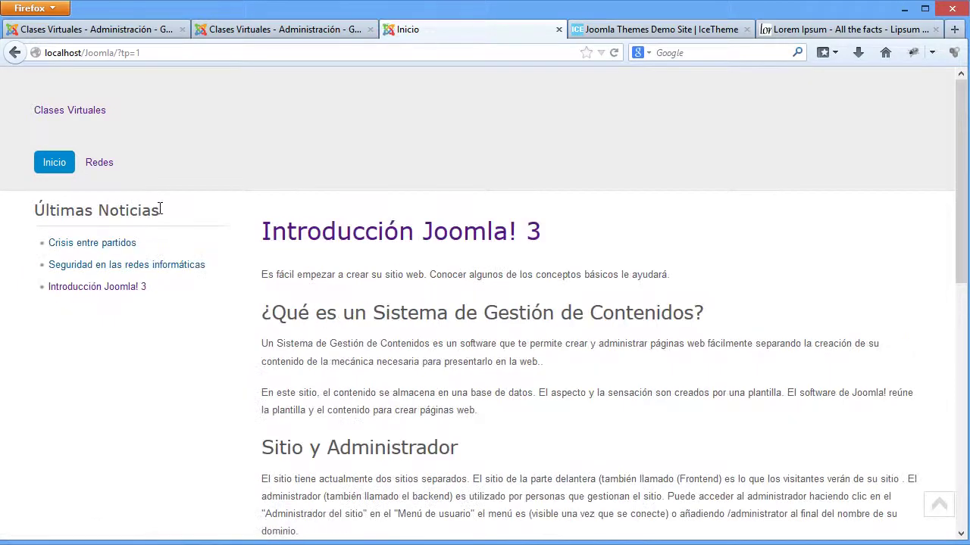
scroll(152, 253, down, 8)
scroll(346, 353, up, 8)
Upload and install the tx_zenith package from the Templates Joomla 3.2 folder with the Extension Manager, and review the installation results
click(254, 34)
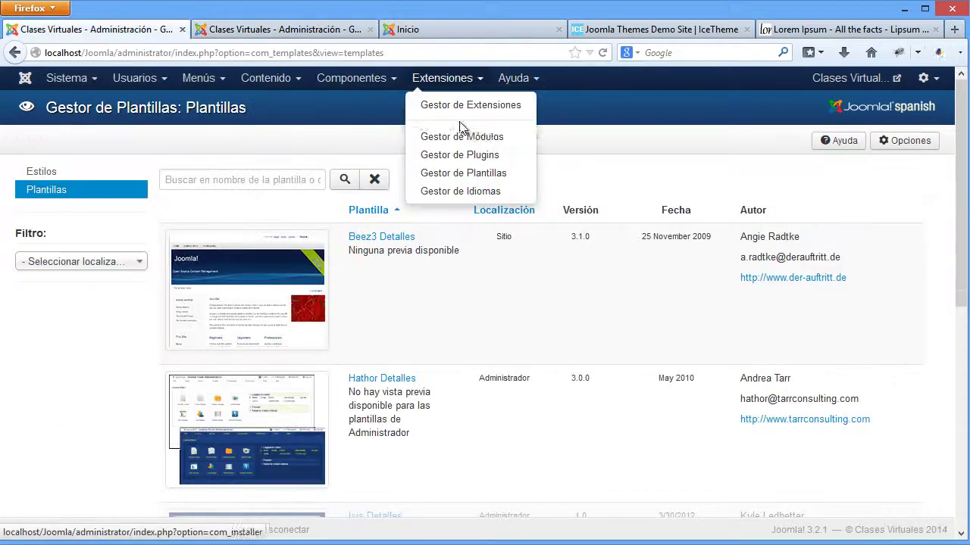
drag(454, 140, 450, 115)
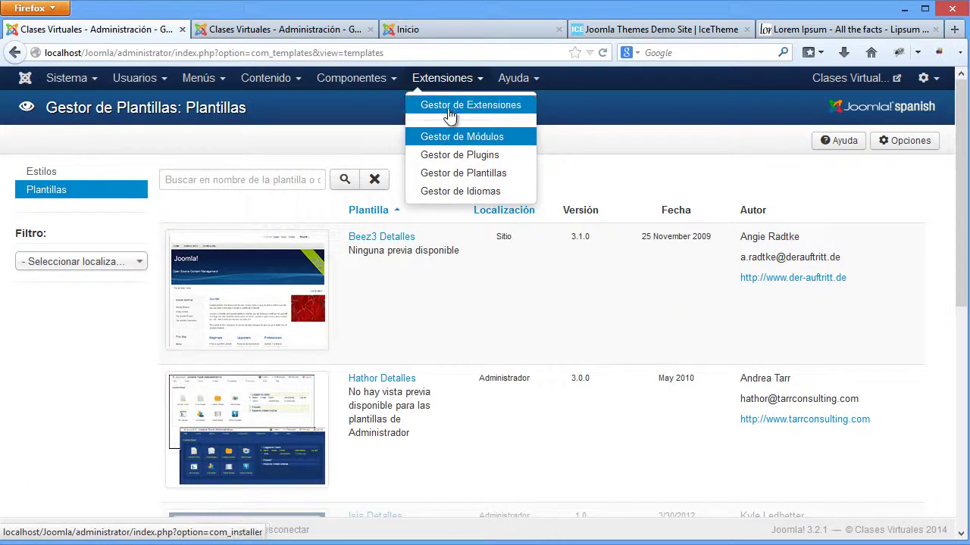
click(450, 110)
click(337, 381)
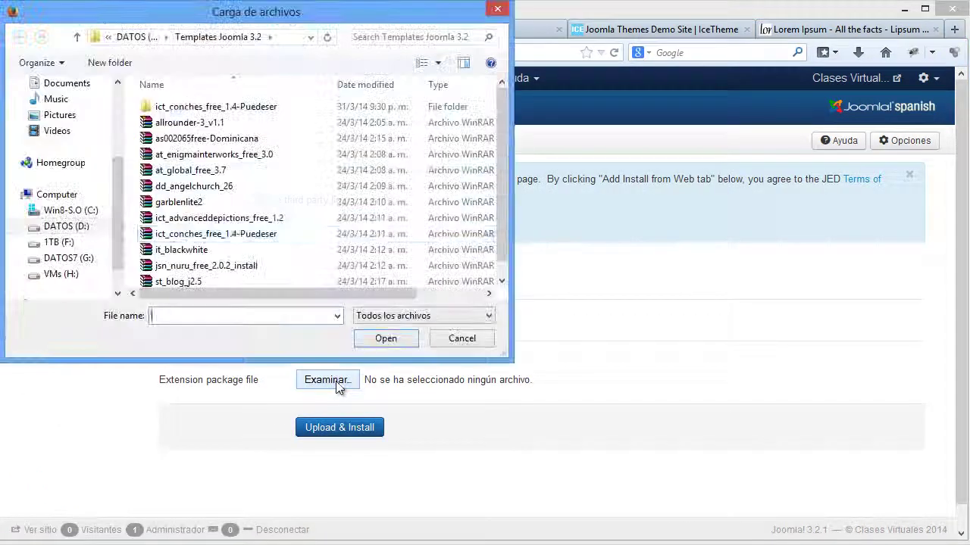
click(190, 250)
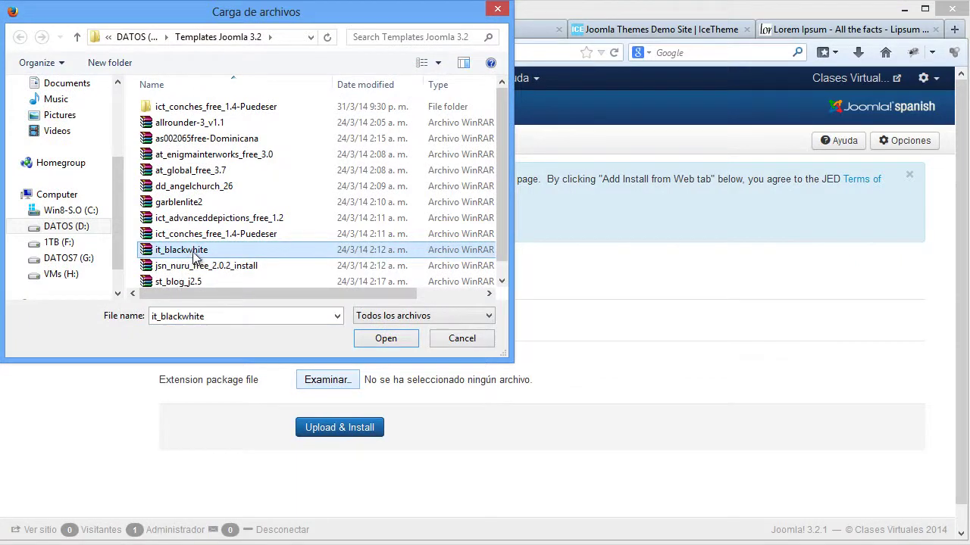
scroll(197, 277, down, 1)
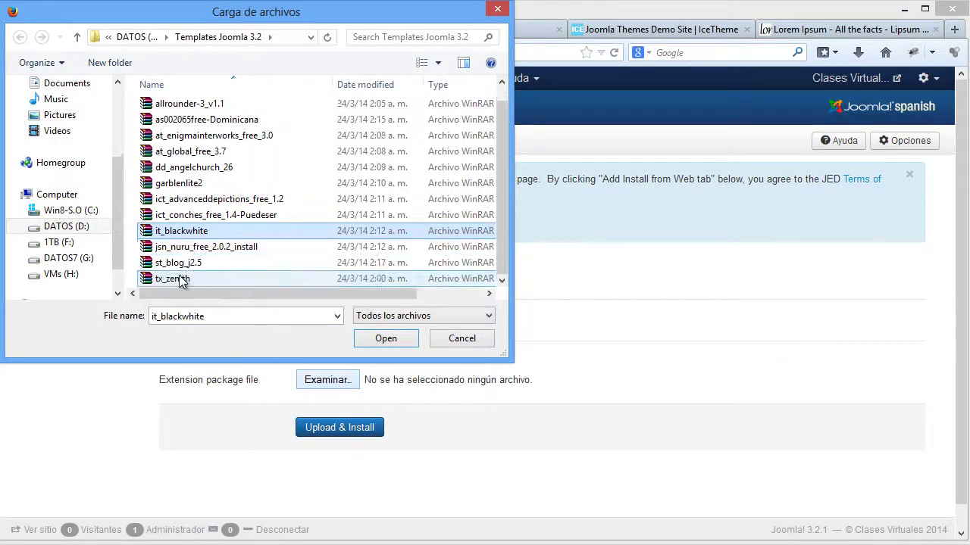
click(181, 280)
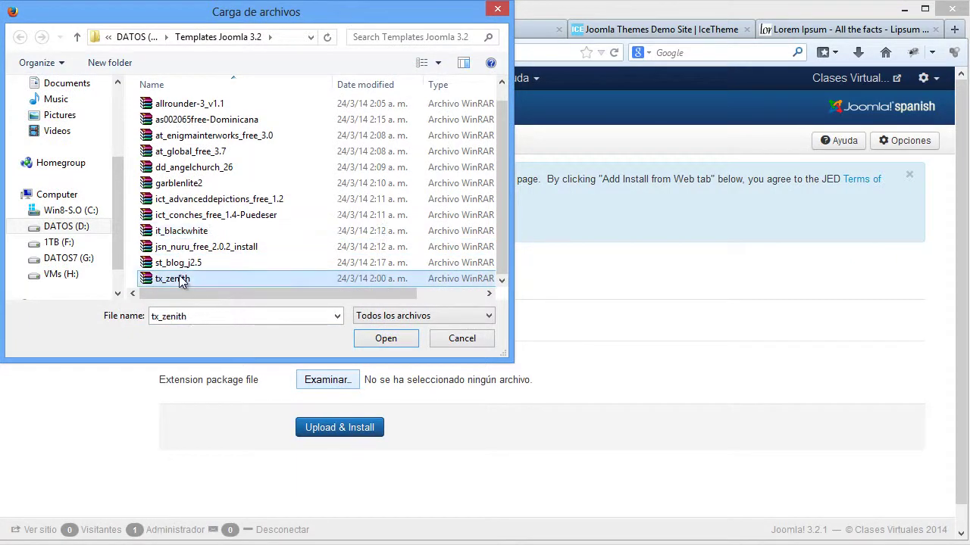
click(387, 338)
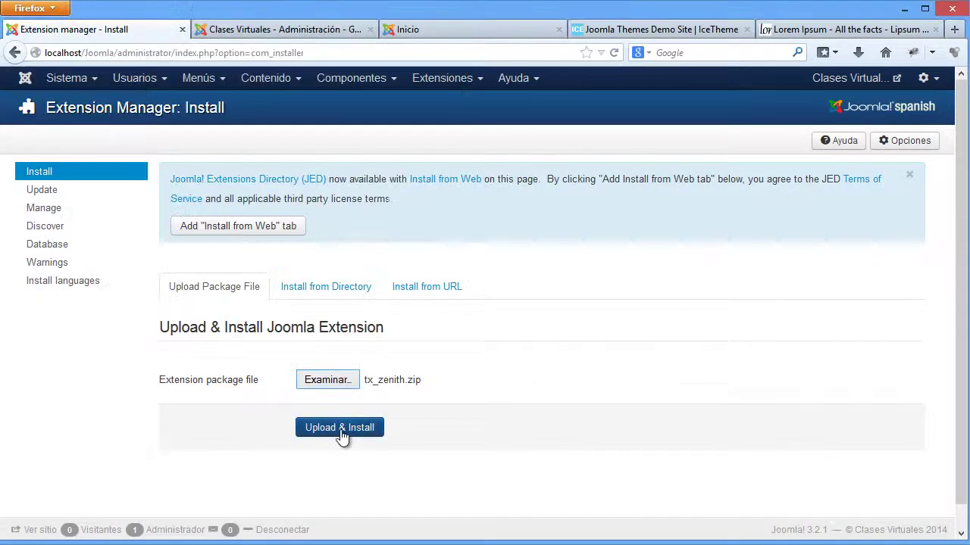
click(340, 429)
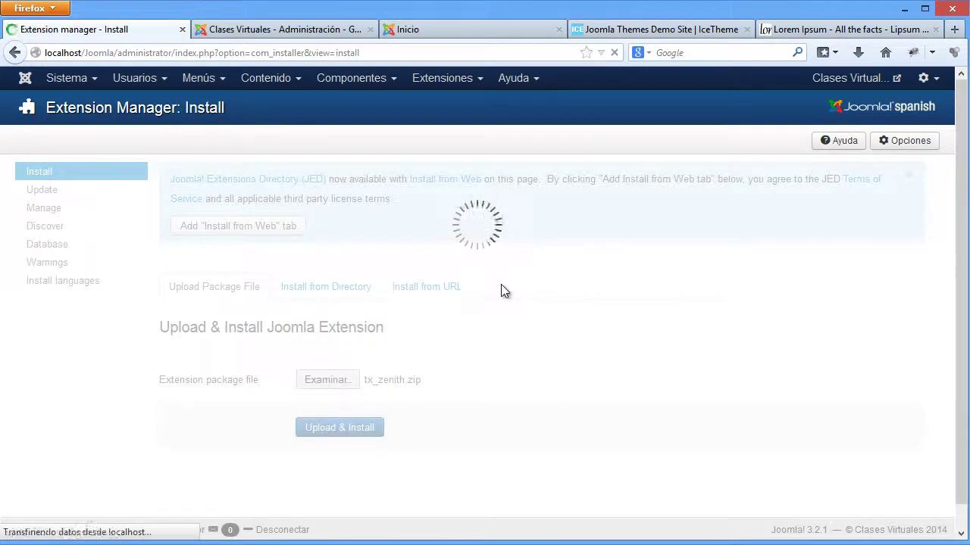
scroll(342, 304, down, 3)
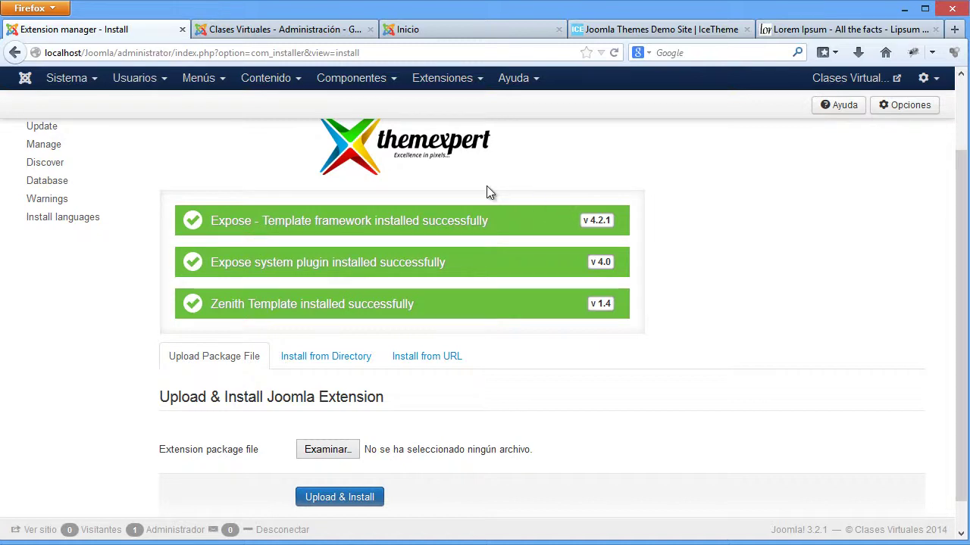
scroll(392, 122, up, 3)
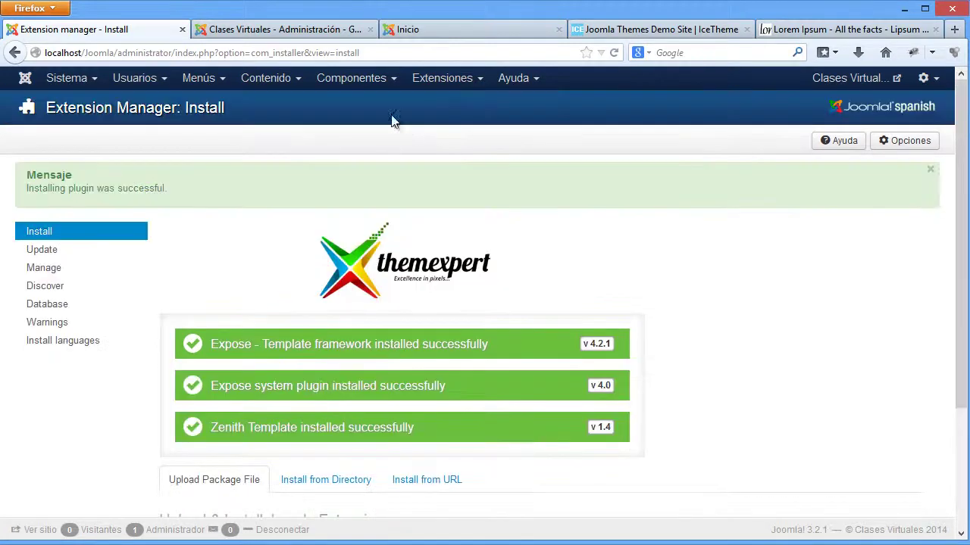
Make Tx_Zenith - Defecto the default site template style and reload the local site's home page
click(447, 82)
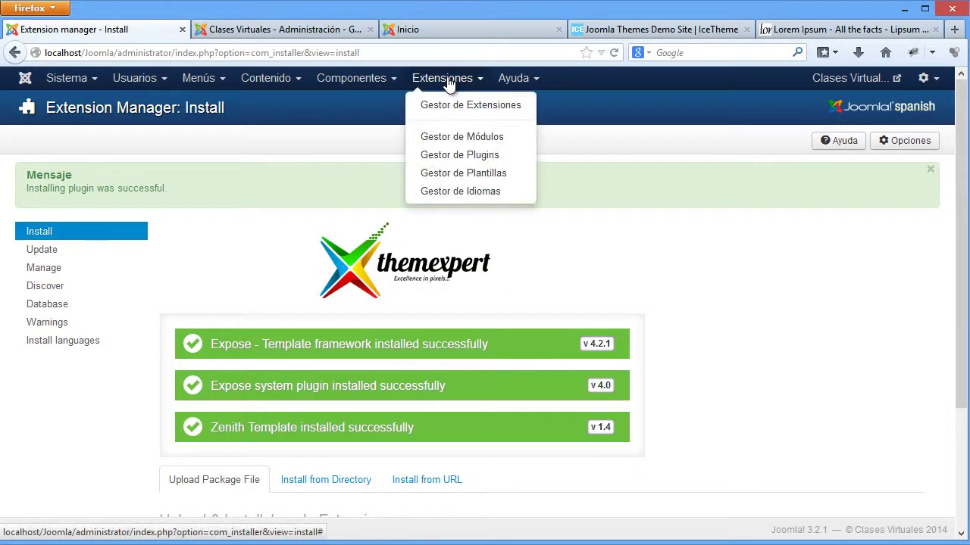
click(459, 156)
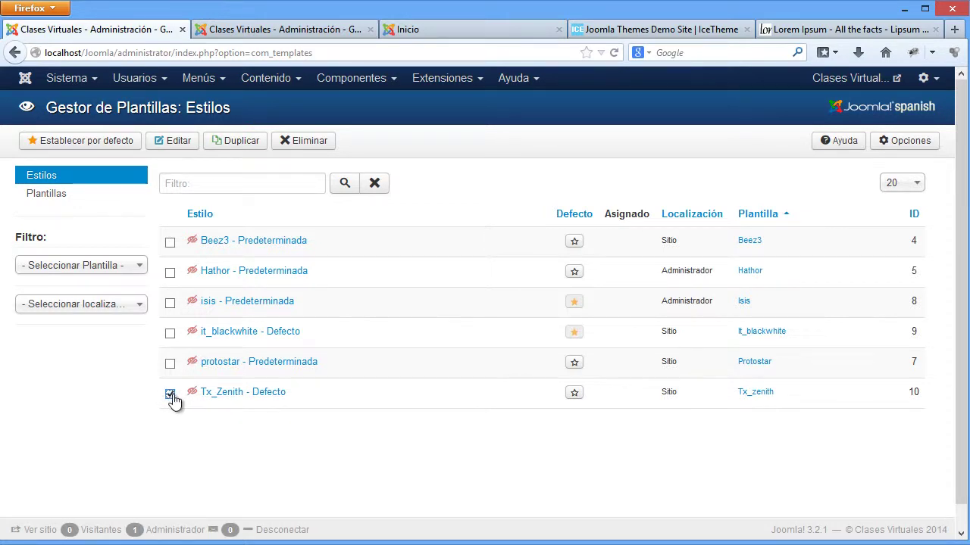
click(575, 393)
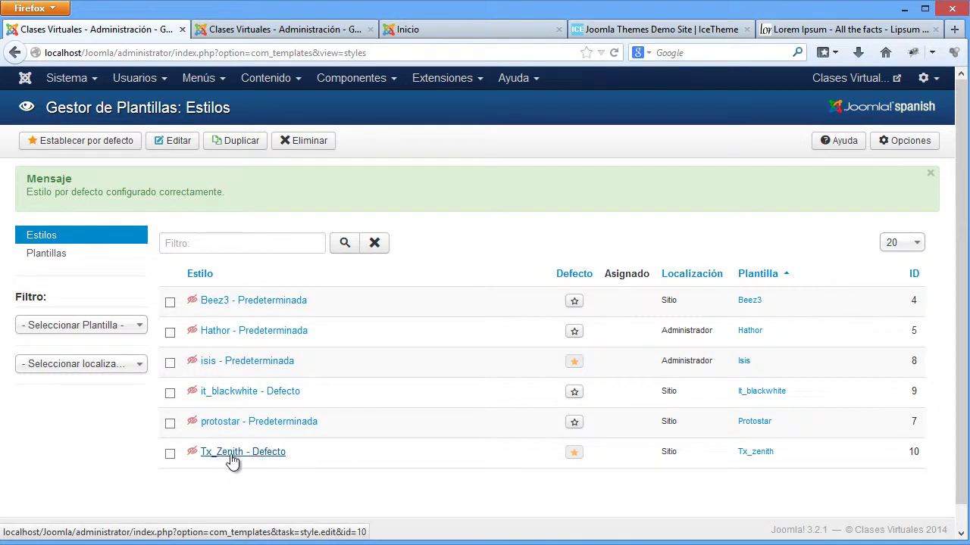
click(424, 31)
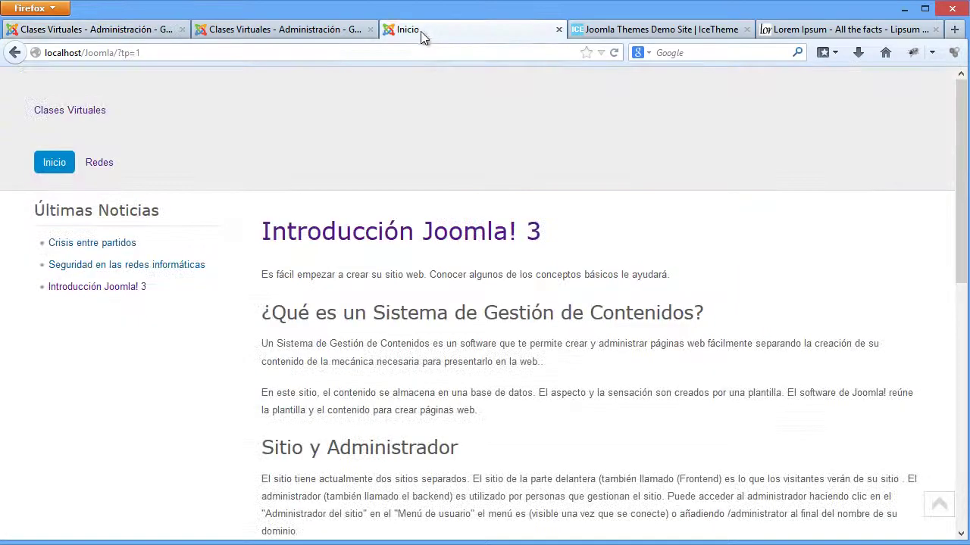
click(615, 53)
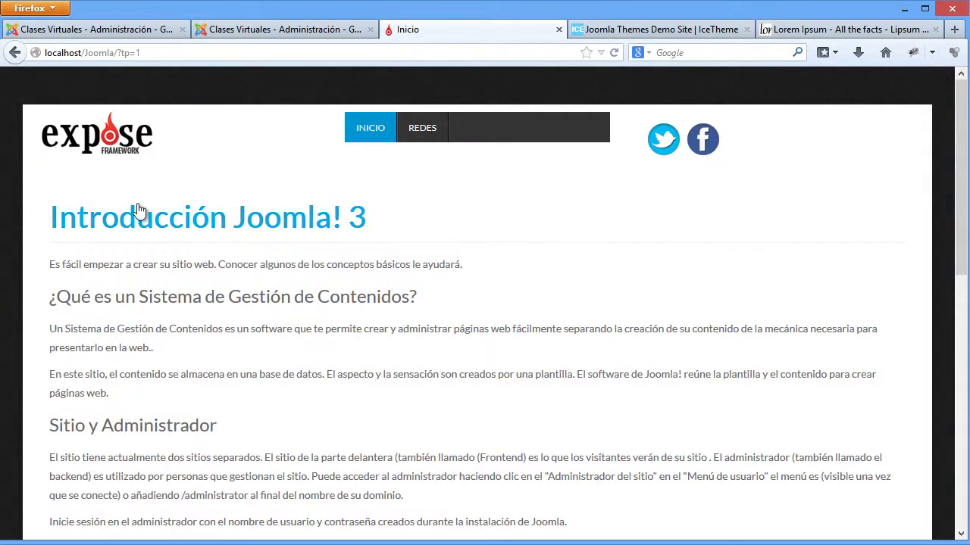
Look through the whole local home page to check how the tx_zenith template lays out its content
scroll(412, 195, down, 4)
scroll(407, 246, down, 10)
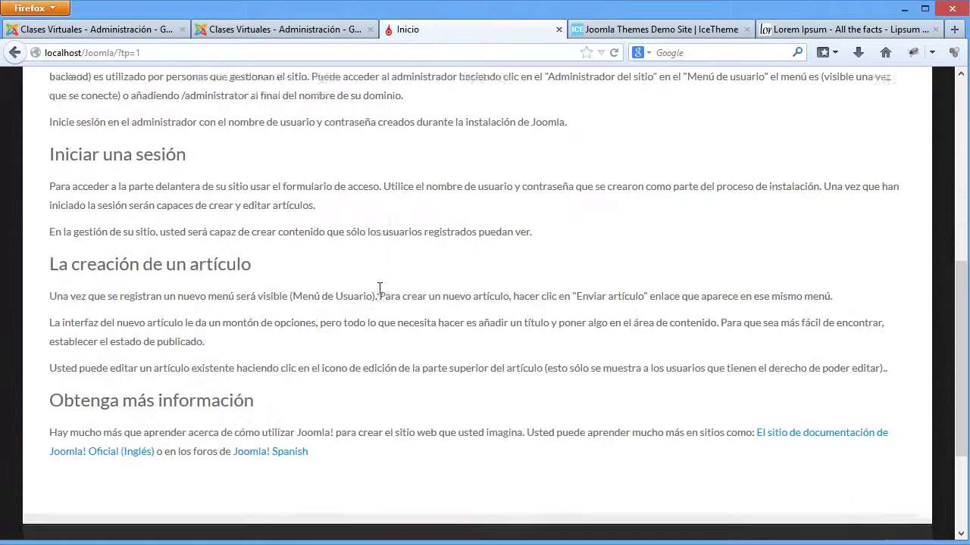
scroll(378, 295, up, 14)
scroll(513, 223, down, 10)
scroll(502, 247, up, 10)
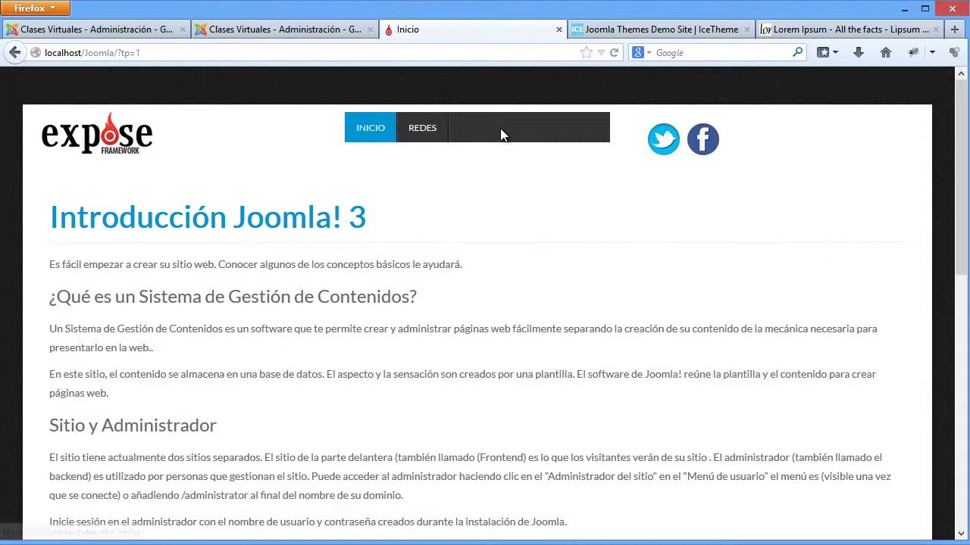
Open the details of the Tx_Zenith template from the Template Manager's list of installed templates
click(226, 31)
click(88, 29)
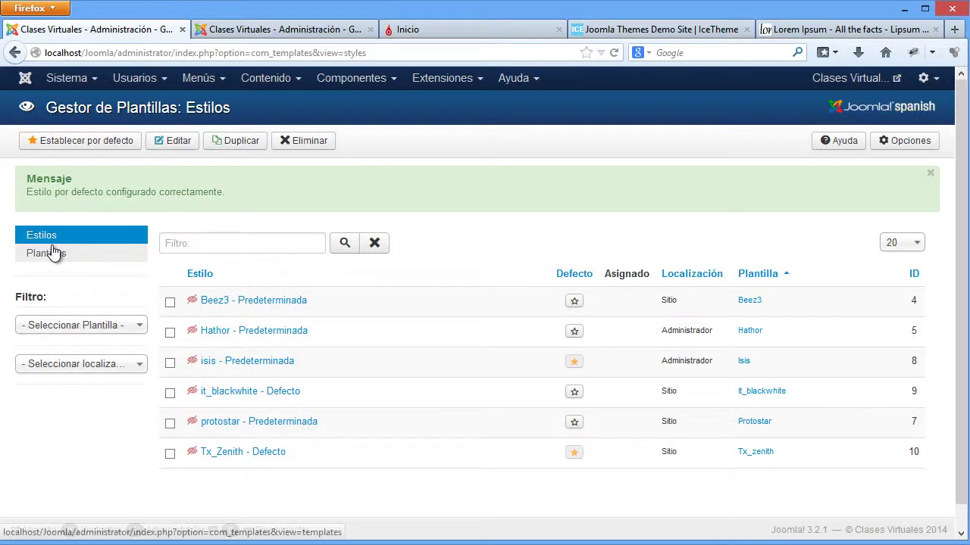
click(53, 253)
scroll(335, 322, down, 10)
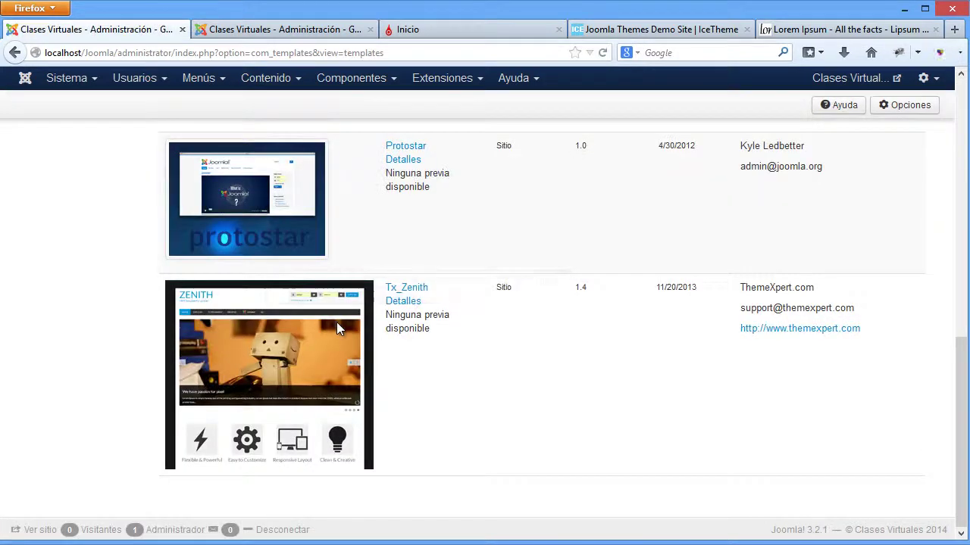
click(403, 304)
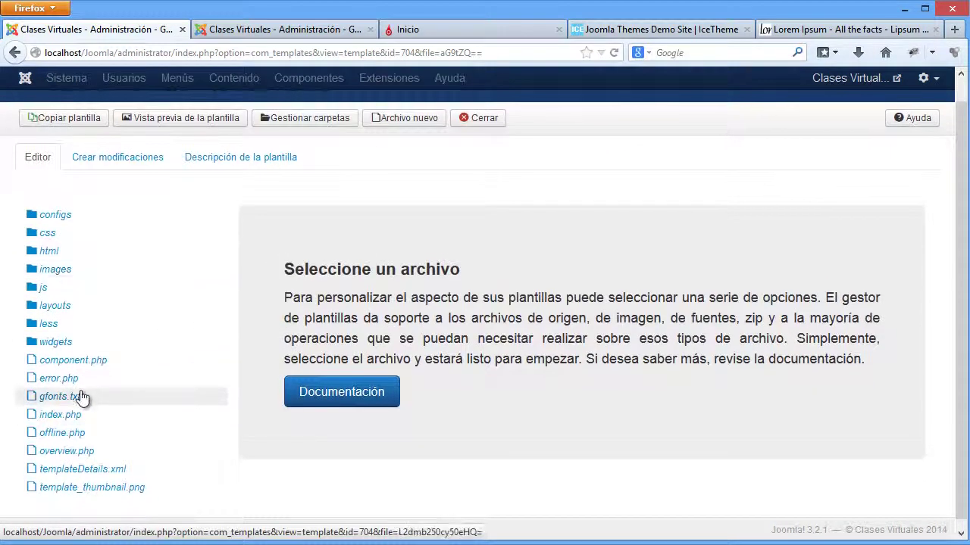
Review the Tx_Zenith template's override options, description and file list, and close its customization page
click(121, 181)
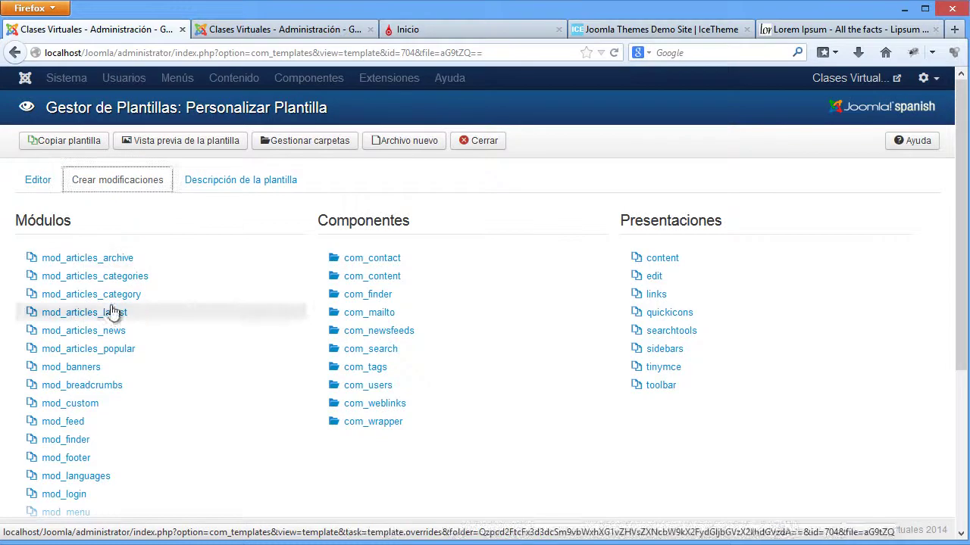
click(229, 183)
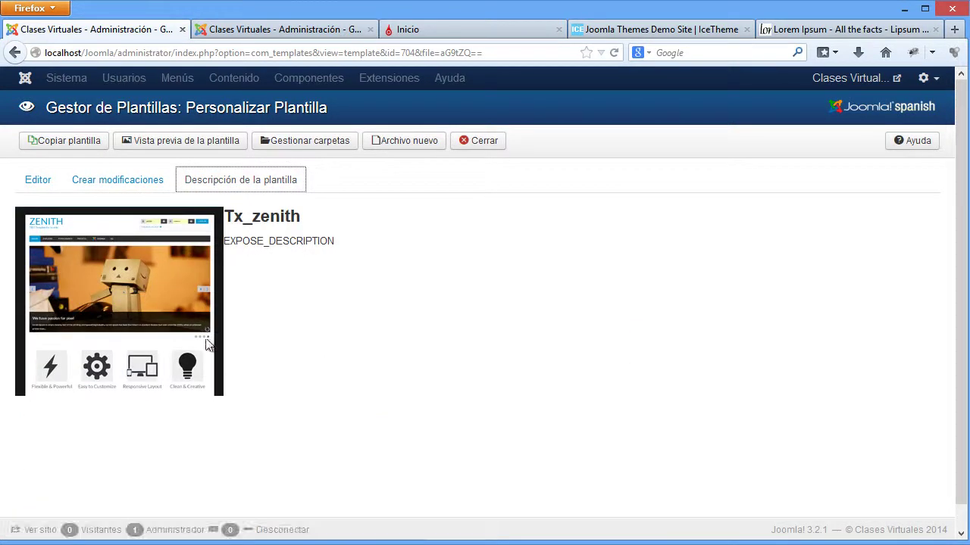
click(41, 181)
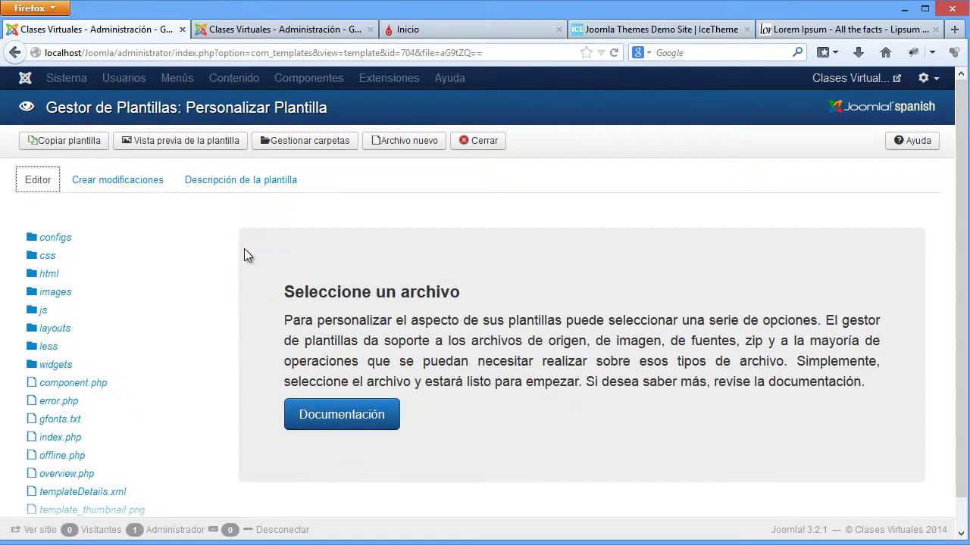
click(483, 144)
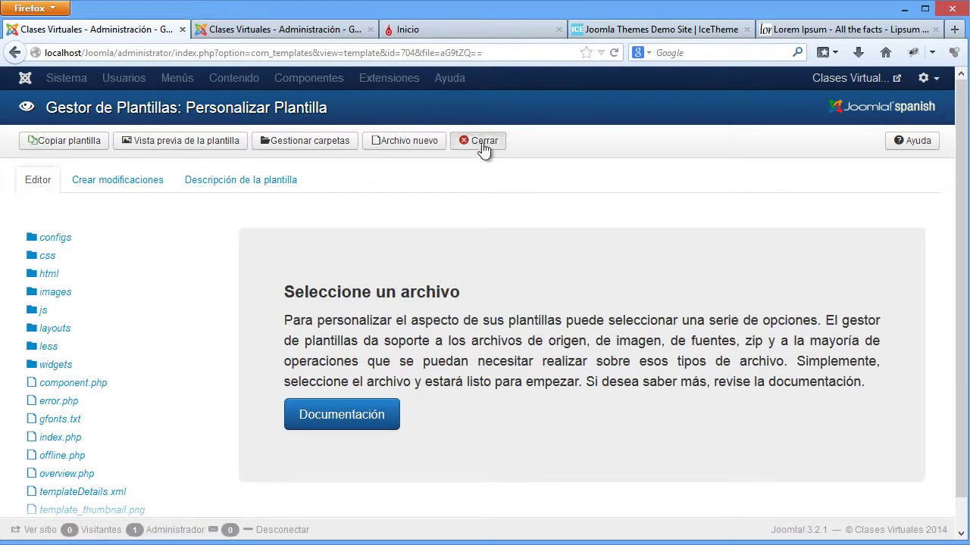
Open the Tx_Zenith - Defecto style from the styles list and review its details, including the default-language choices
click(65, 175)
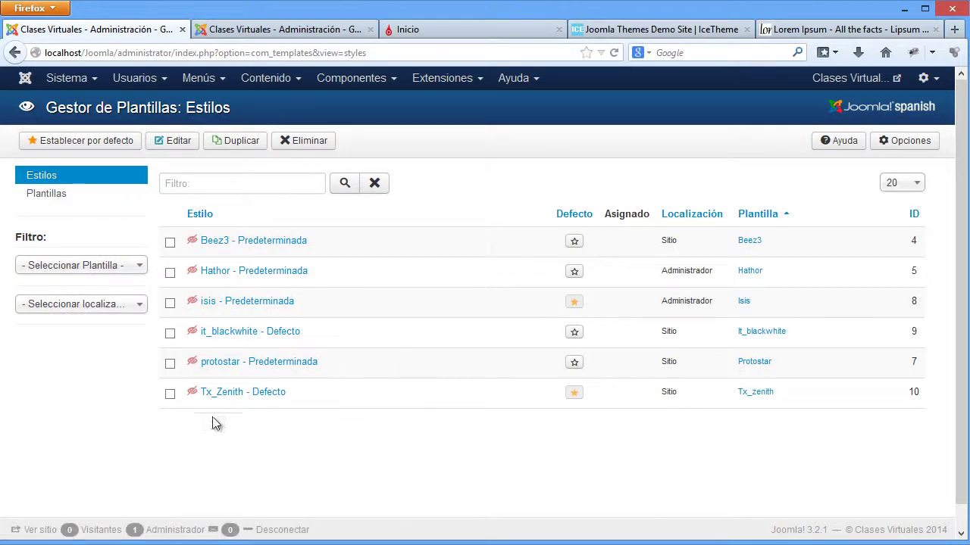
click(244, 392)
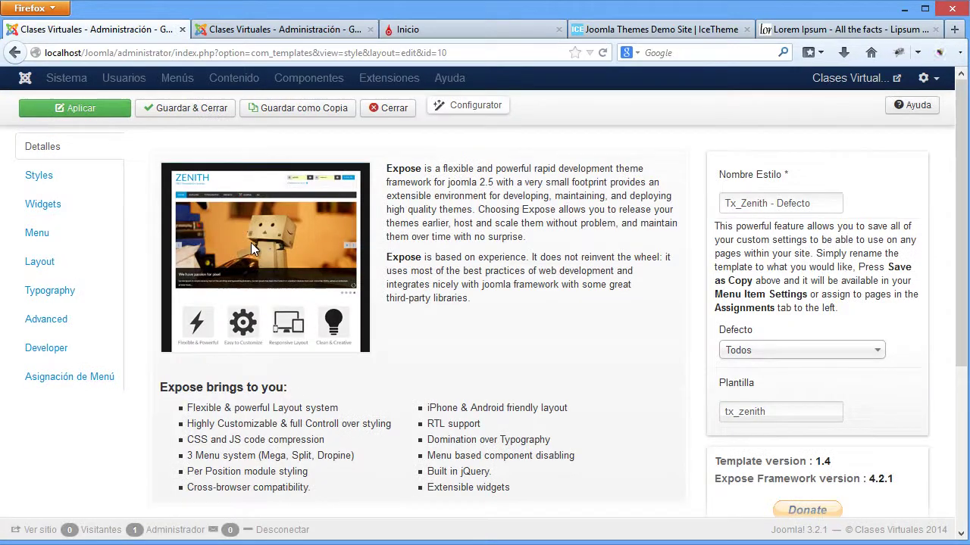
scroll(447, 280, down, 1)
scroll(447, 287, down, 3)
scroll(441, 287, up, 2)
scroll(384, 280, up, 3)
click(768, 346)
click(789, 328)
scroll(870, 406, down, 2)
scroll(216, 384, up, 2)
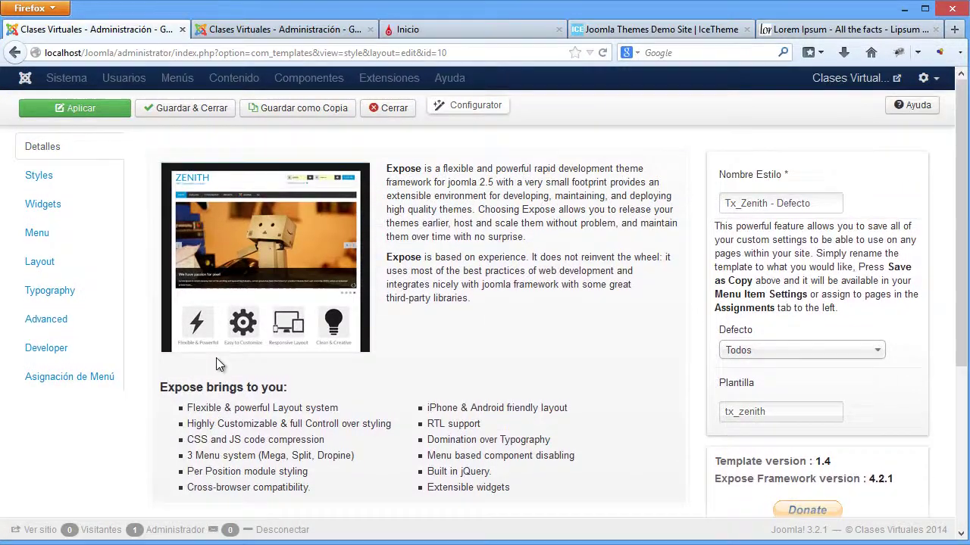
Set the preset style of the Tx_Zenith - Defecto template style to Green
click(42, 180)
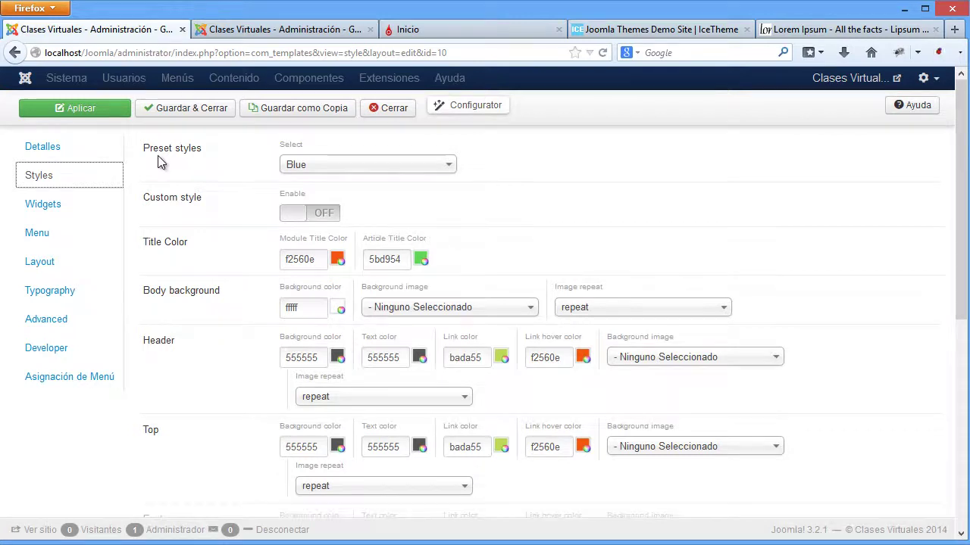
click(338, 167)
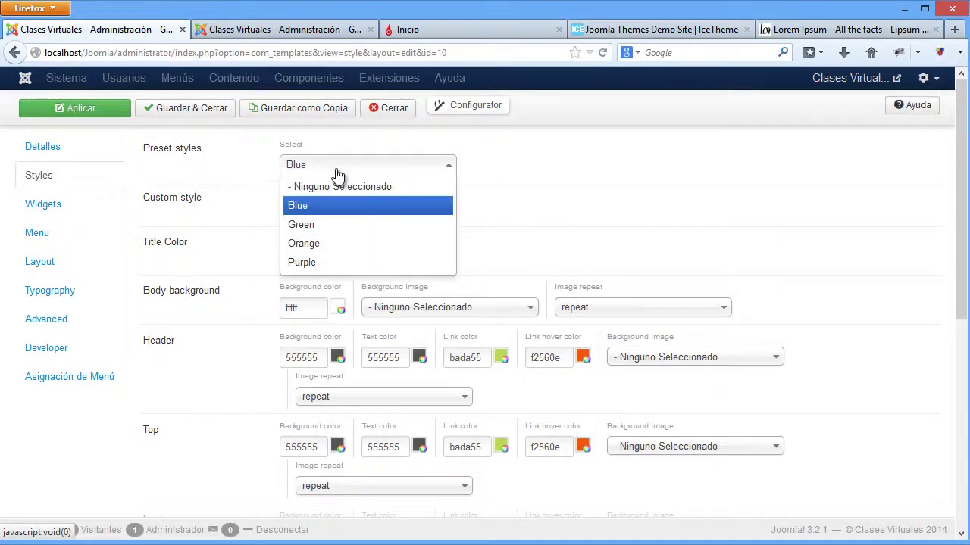
click(314, 225)
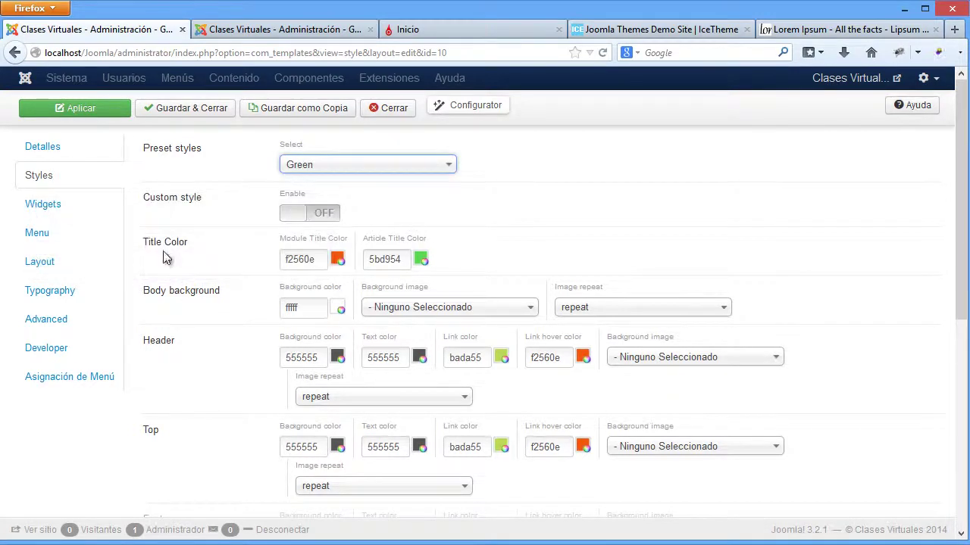
Set the module title color to 002394 and the article title color to d954bc
mouse_move(170, 250)
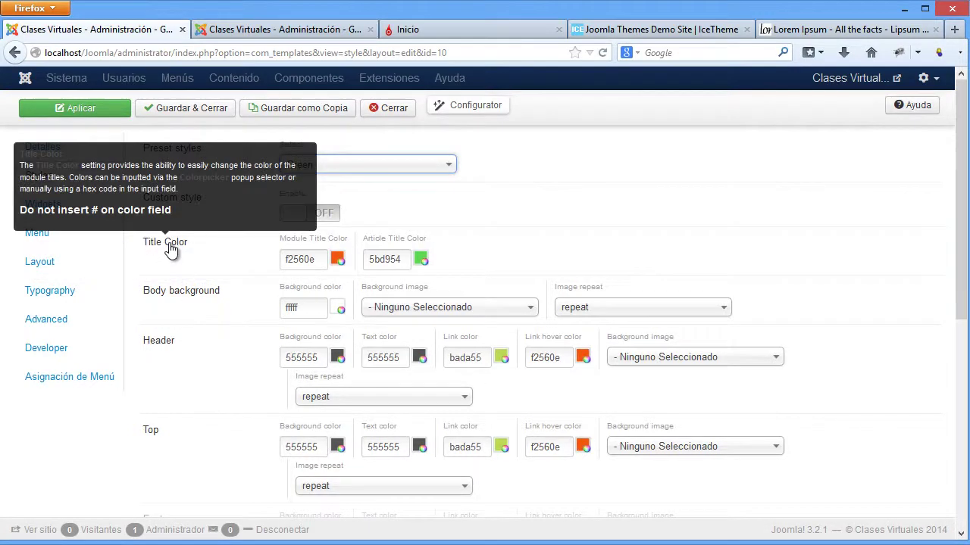
click(338, 260)
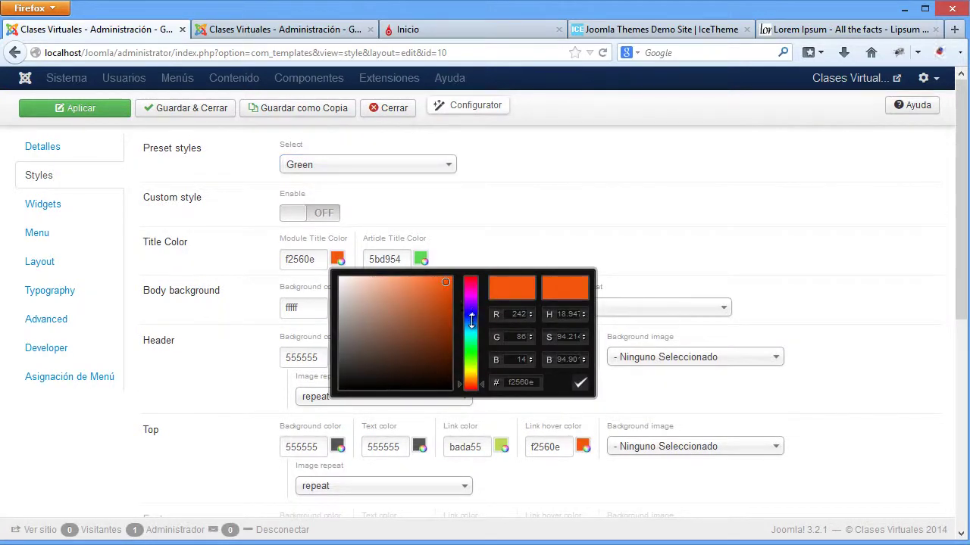
mouse_move(444, 282)
mouse_down()
mouse_move(472, 320)
mouse_move(461, 342)
mouse_up()
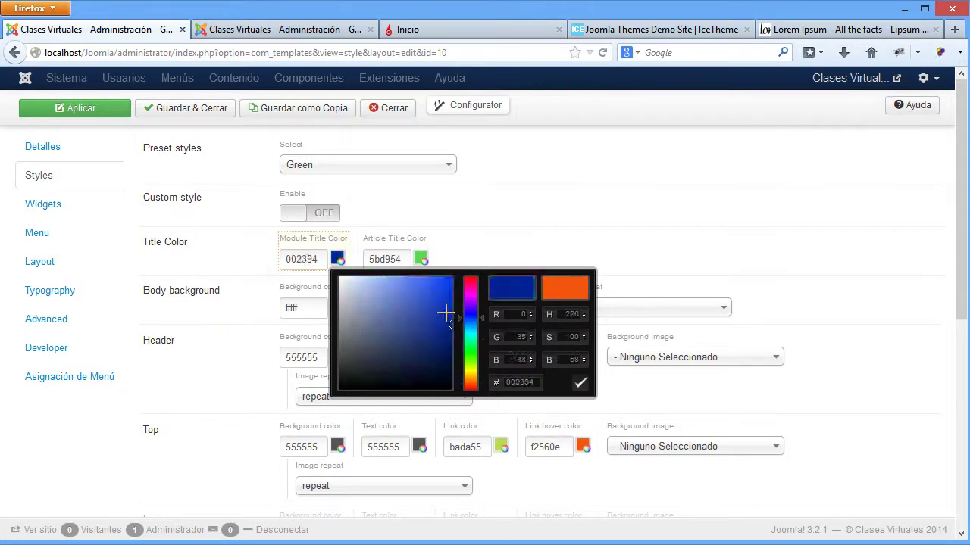
click(581, 386)
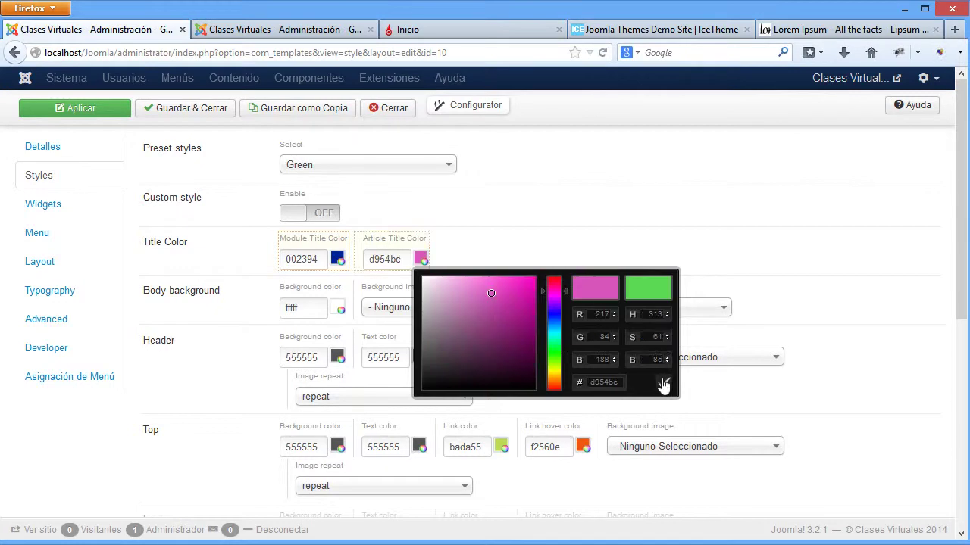
click(664, 386)
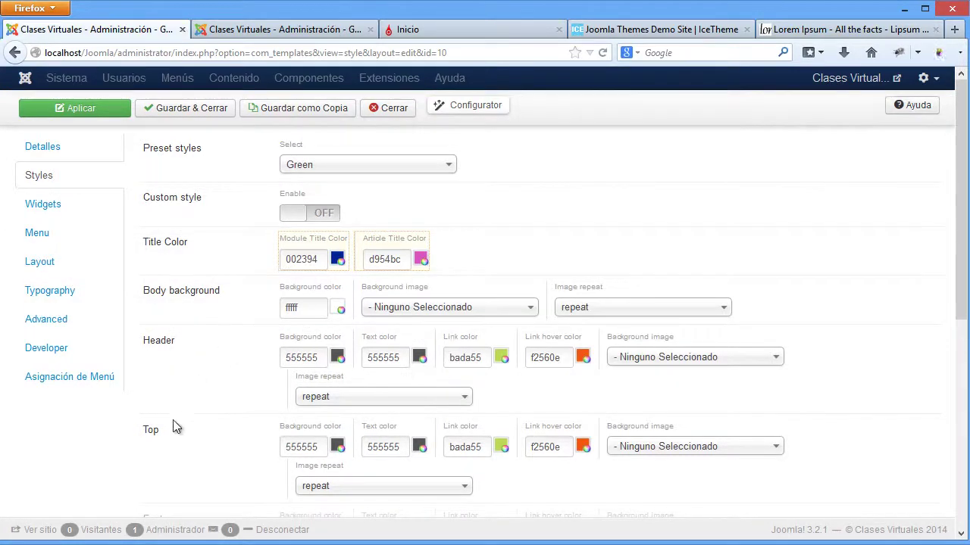
Look over the color settings of the remaining page sections and save the style, keeping it open
scroll(199, 333, down, 5)
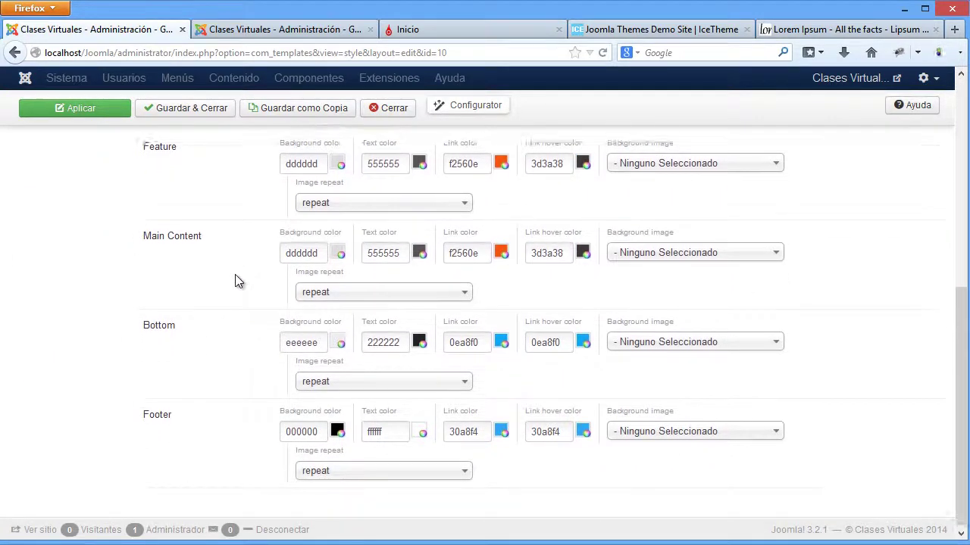
scroll(197, 381, up, 4)
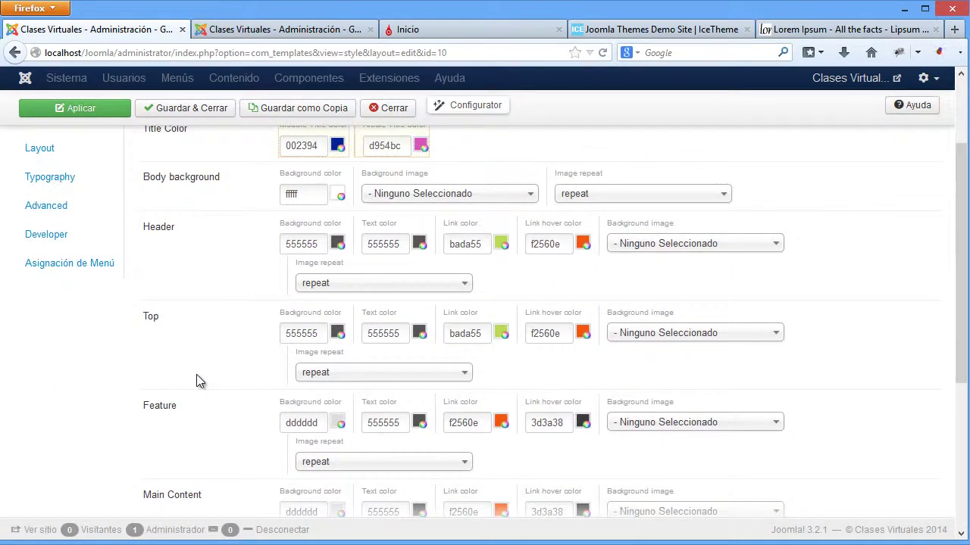
scroll(182, 379, up, 2)
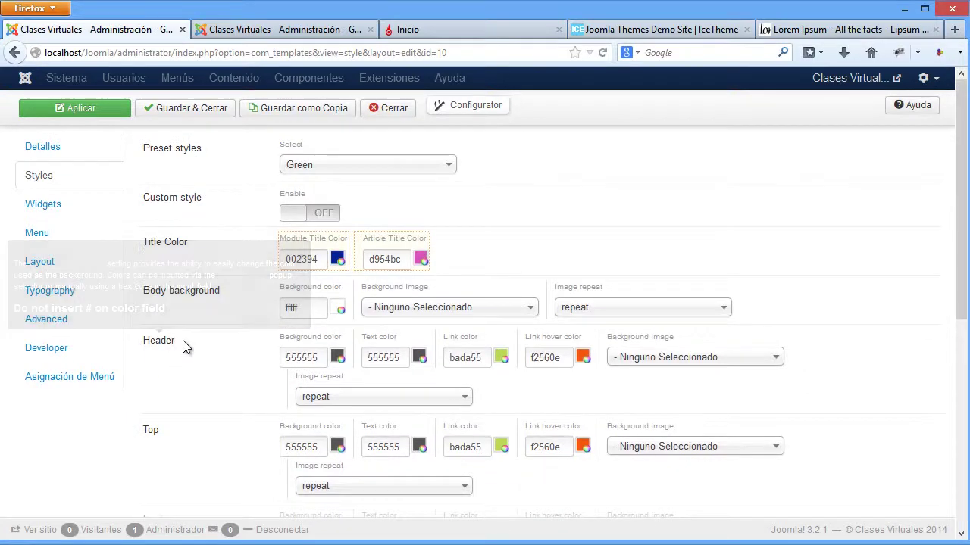
click(81, 114)
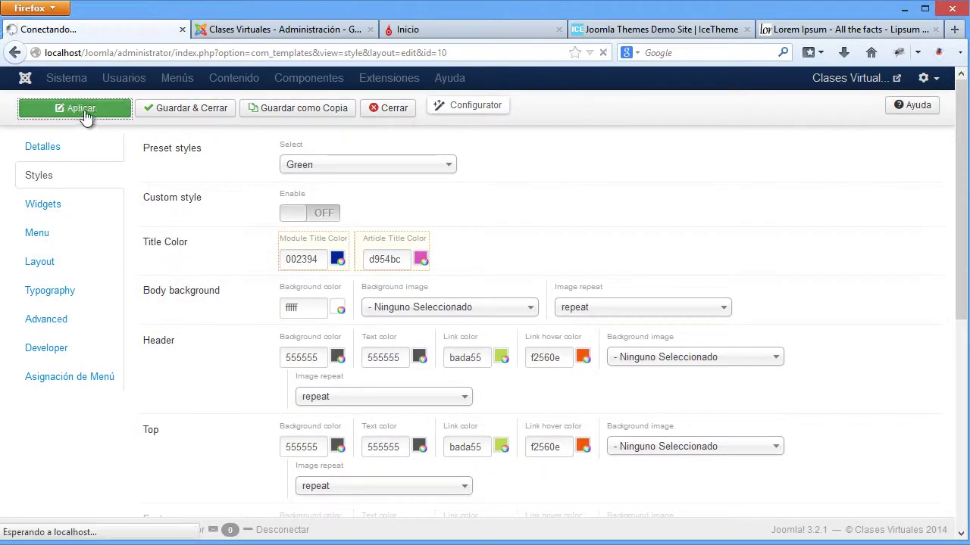
Reload the local site's home page and check how the saved style settings look
click(422, 29)
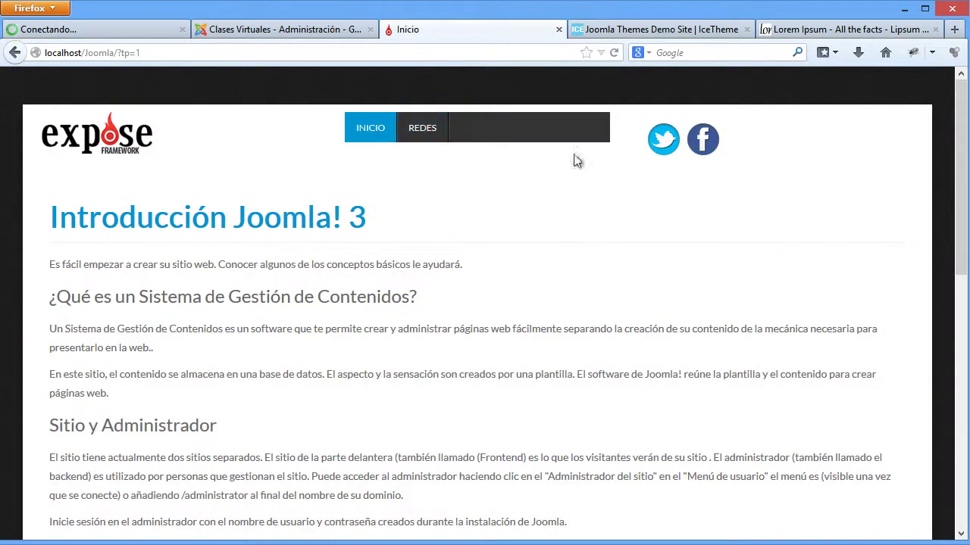
click(613, 53)
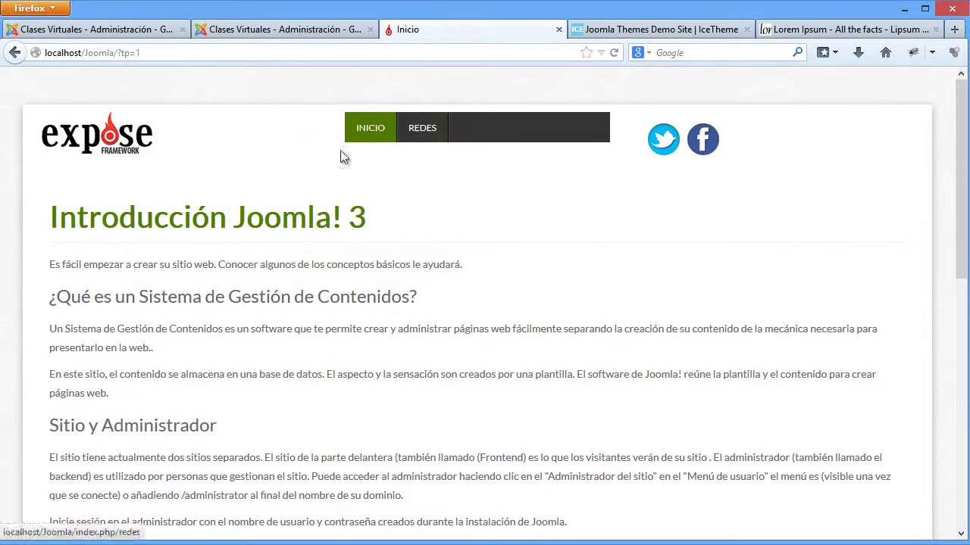
scroll(391, 227, down, 5)
Return to the Últimas Noticias module and look through its list of available positions, leaving the position as it is
click(296, 31)
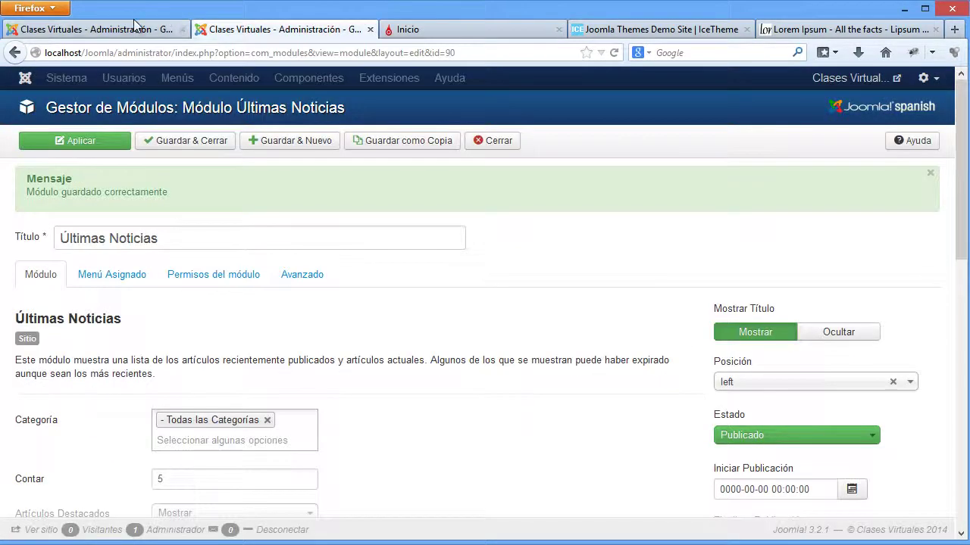
click(136, 29)
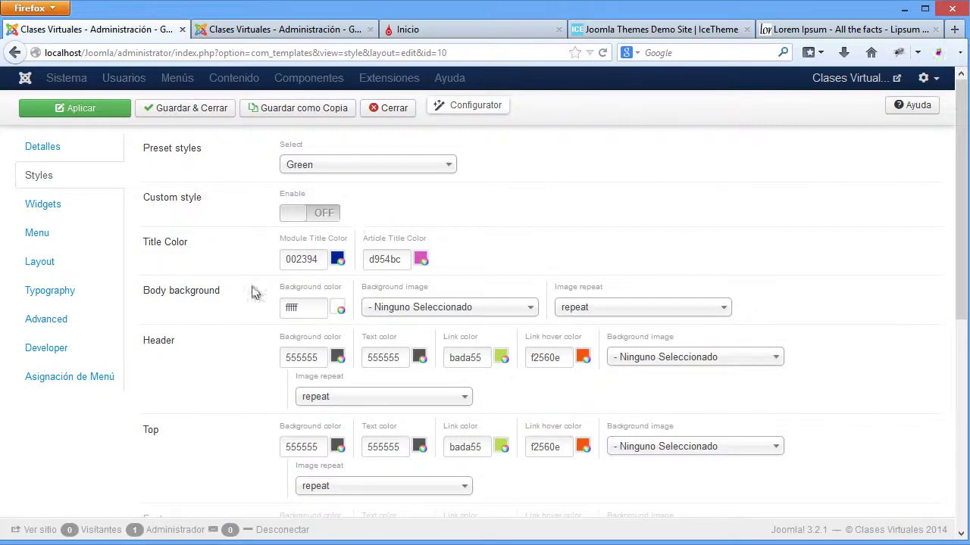
click(309, 32)
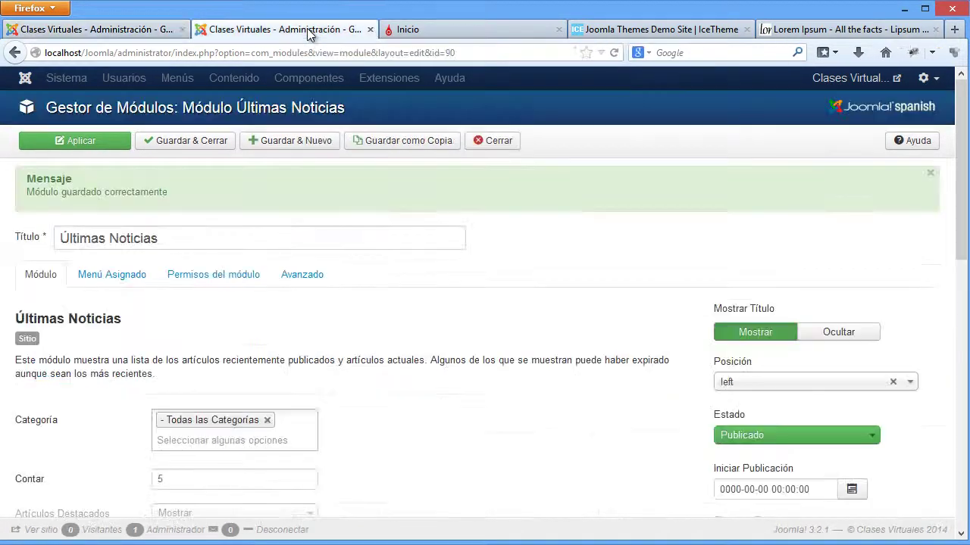
scroll(574, 400, down, 3)
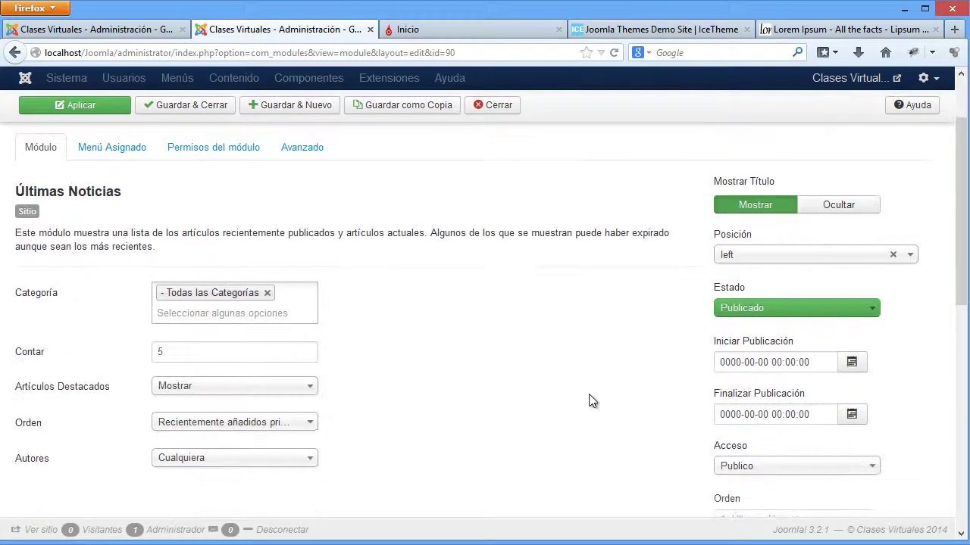
click(791, 248)
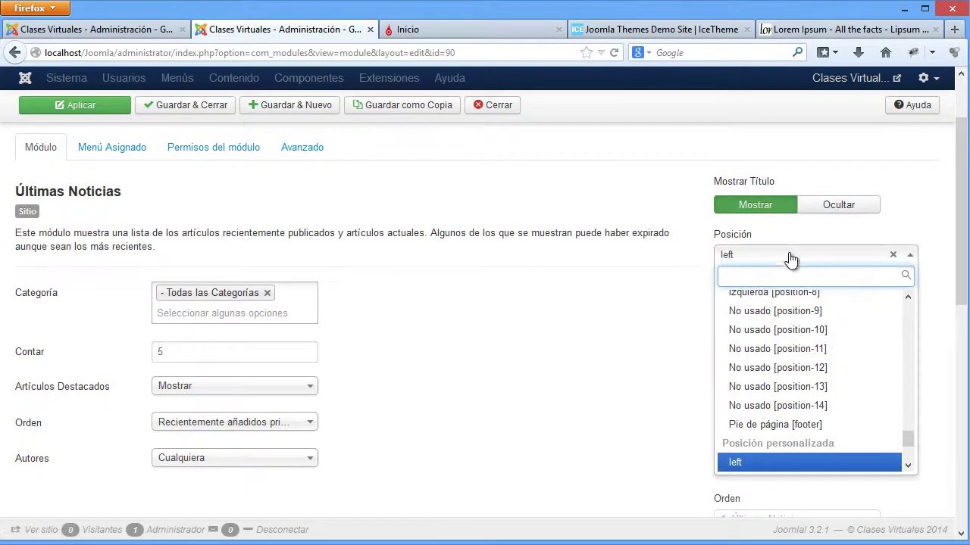
drag(909, 438, 892, 303)
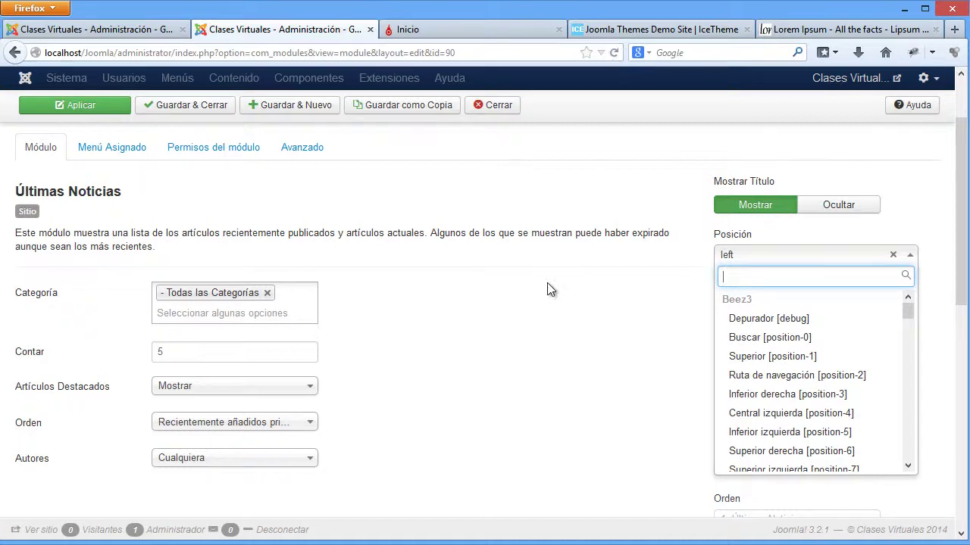
click(694, 262)
Filter the module positions by "r" and set the Últimas Noticias module's position to Roof 2 [roof-2]
scroll(694, 262, down, 1)
click(858, 199)
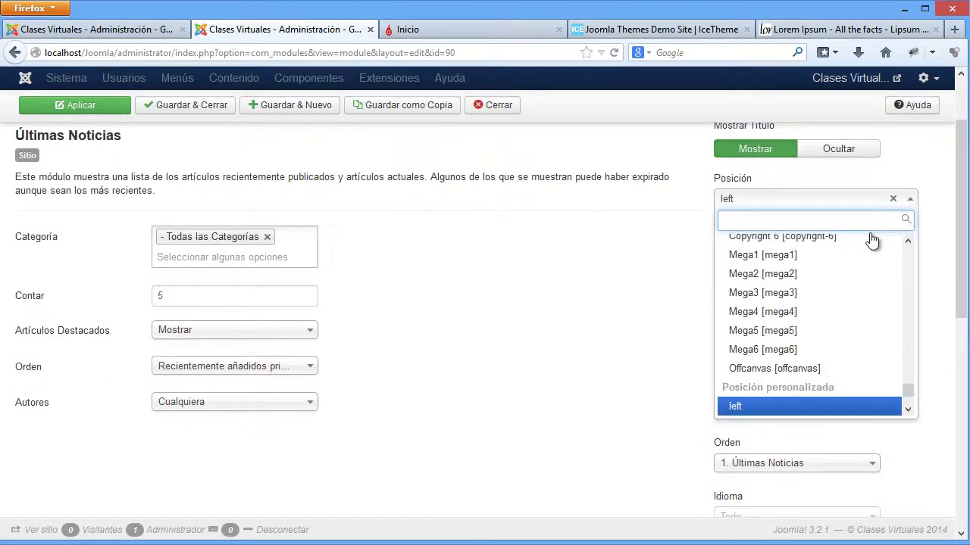
drag(906, 393, 907, 347)
text(r)
scroll(751, 288, down, 2)
click(907, 410)
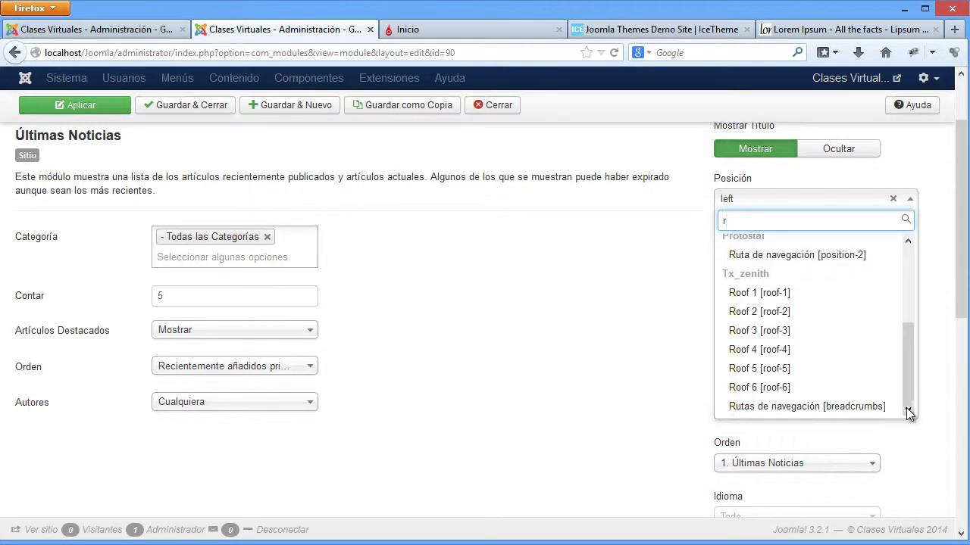
click(767, 311)
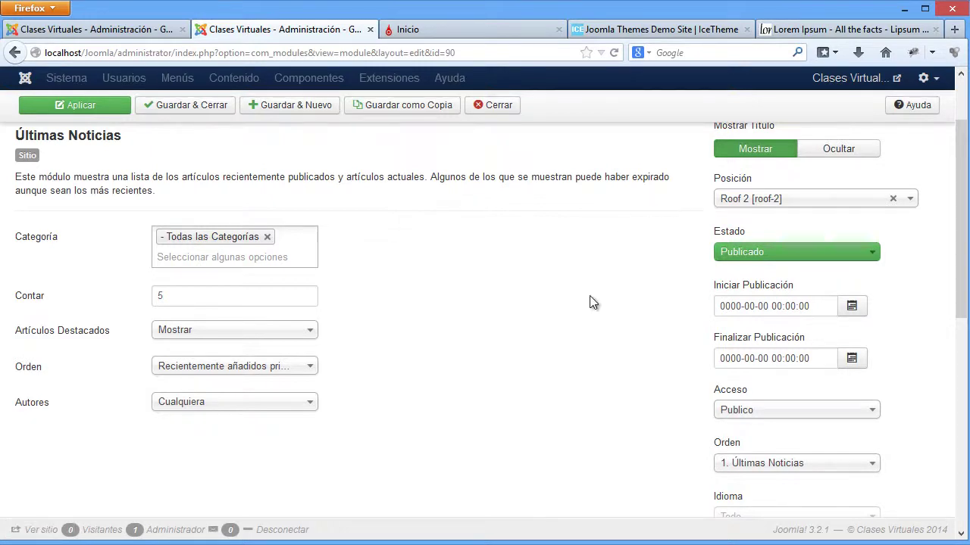
Save the Últimas Noticias module, keeping it open, and reload the site's home page to check where the module is shown
scroll(590, 296, up, 3)
click(114, 143)
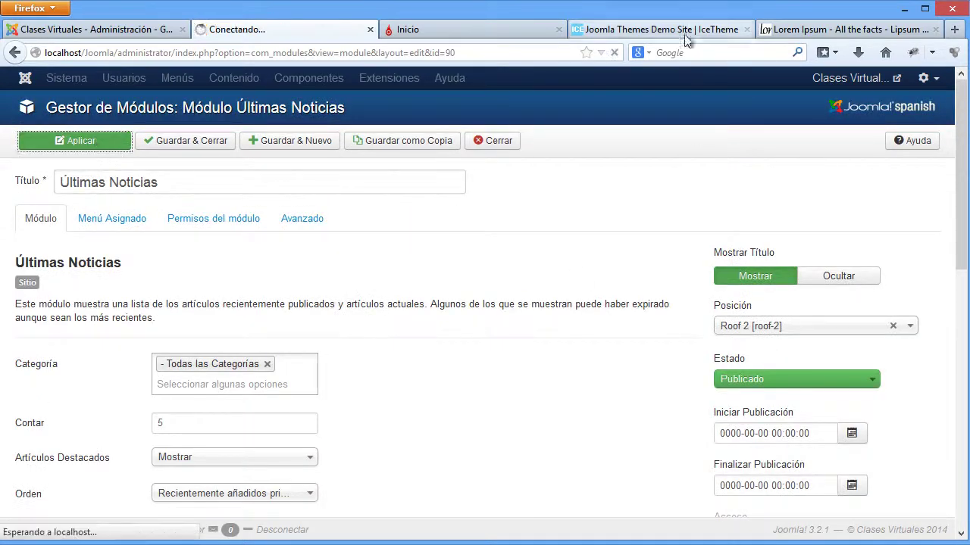
click(485, 32)
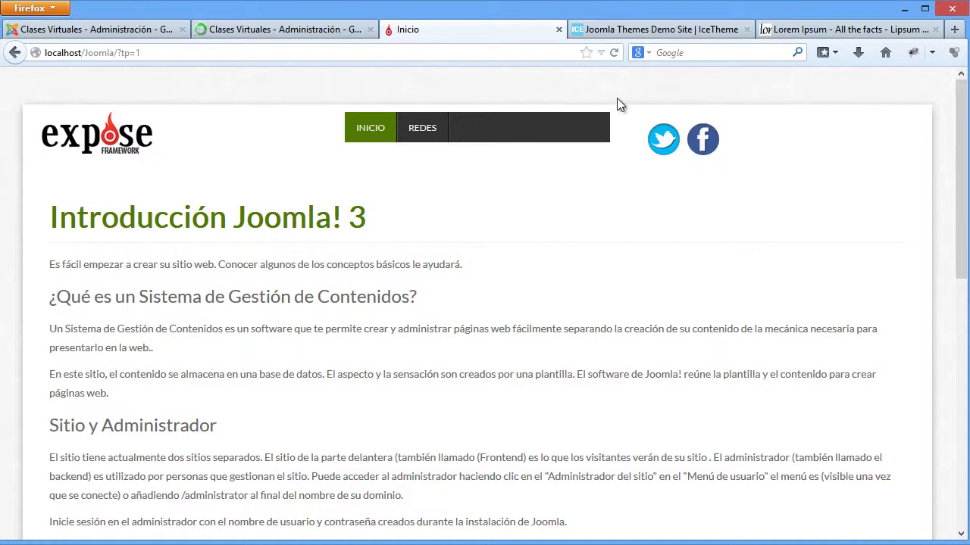
key(F5)
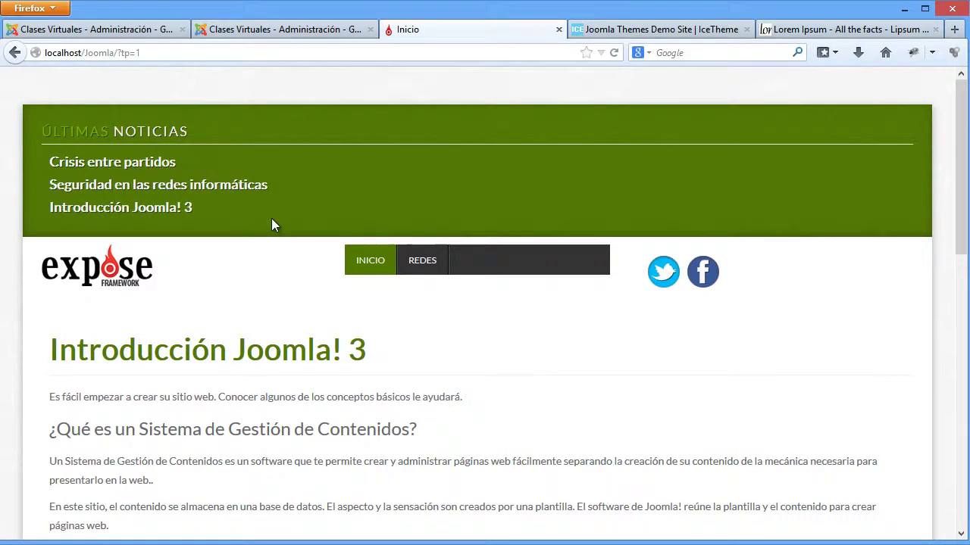
scroll(212, 206, down, 2)
scroll(211, 206, up, 2)
Look over the module positions on the IceTheme Black and White demo page
click(595, 30)
scroll(513, 251, down, 4)
scroll(580, 288, up, 10)
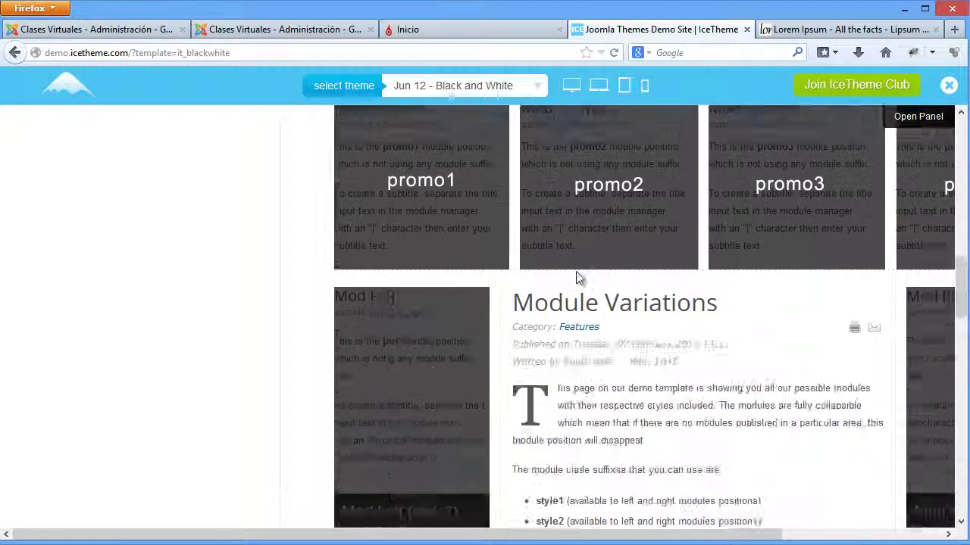
Save and close the Últimas Noticias module, and start a new module of the type Personalizar HTML
click(306, 30)
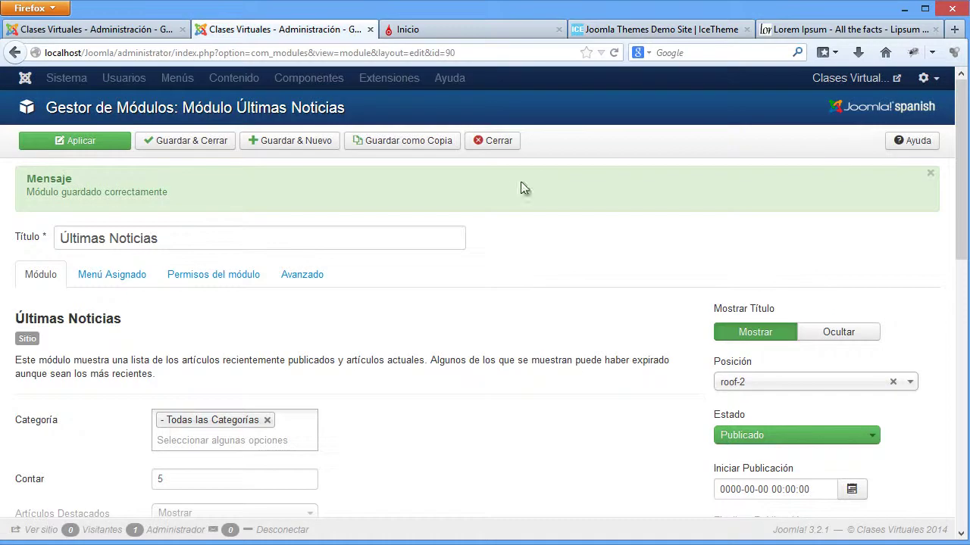
click(186, 140)
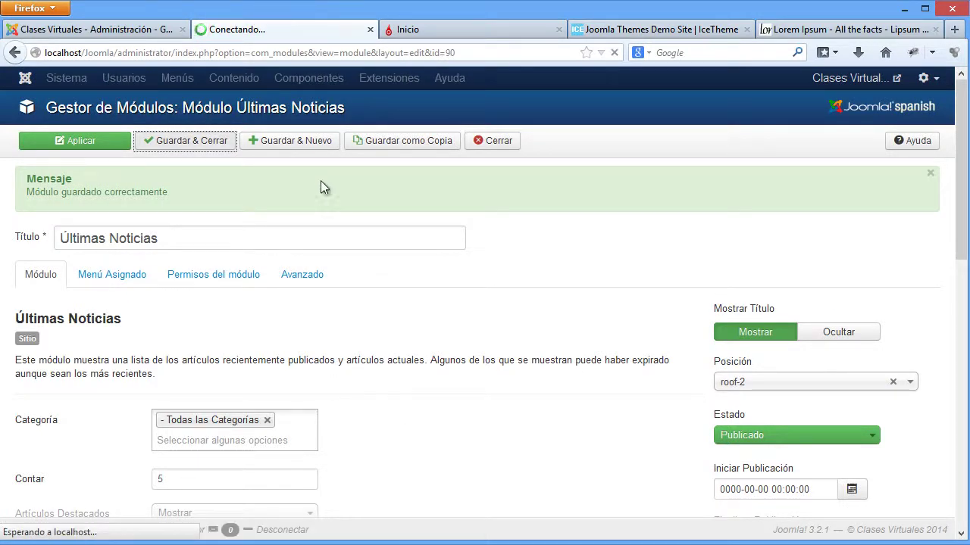
click(442, 78)
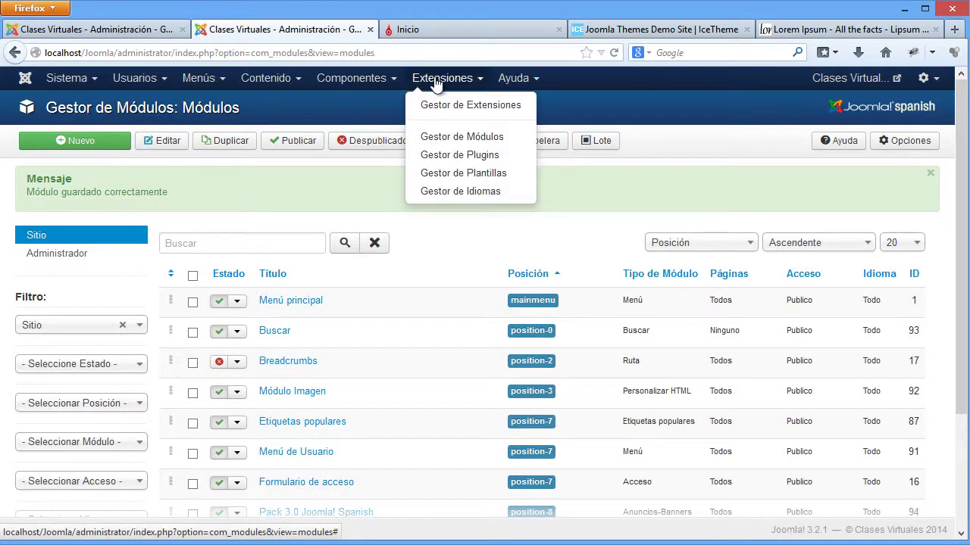
click(326, 198)
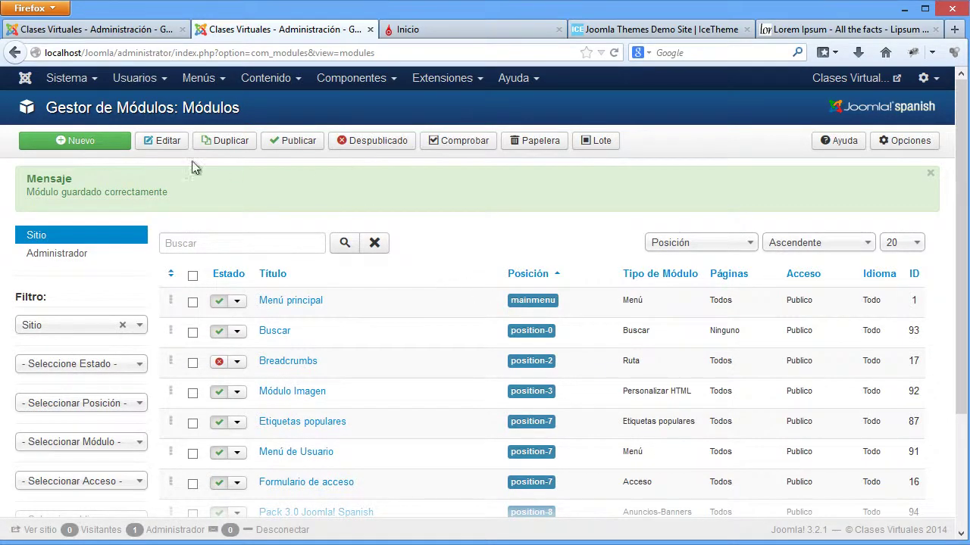
click(81, 142)
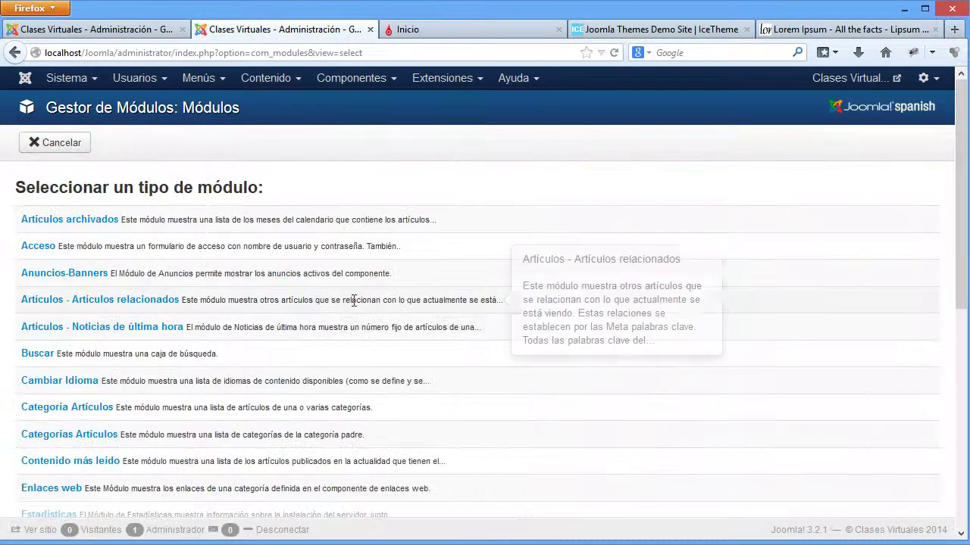
scroll(45, 303, down, 6)
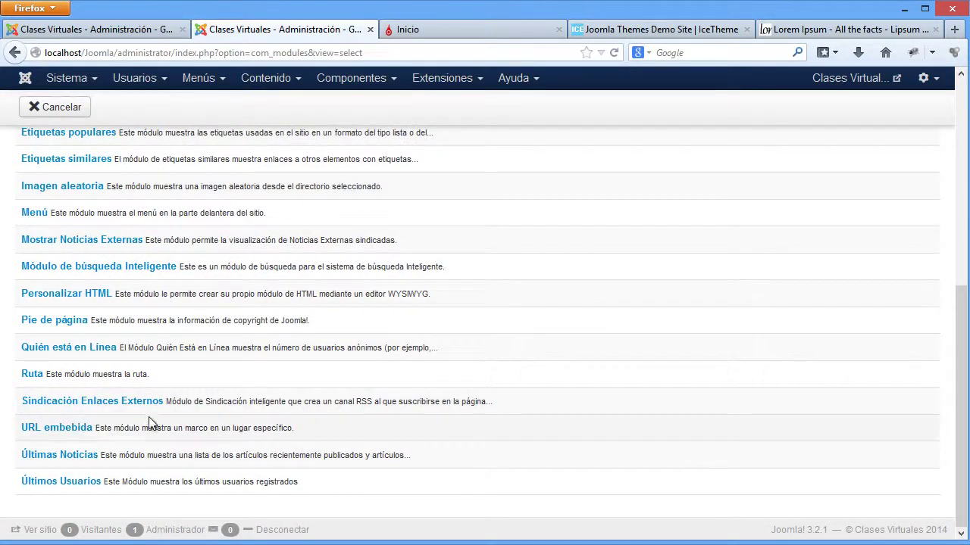
click(83, 297)
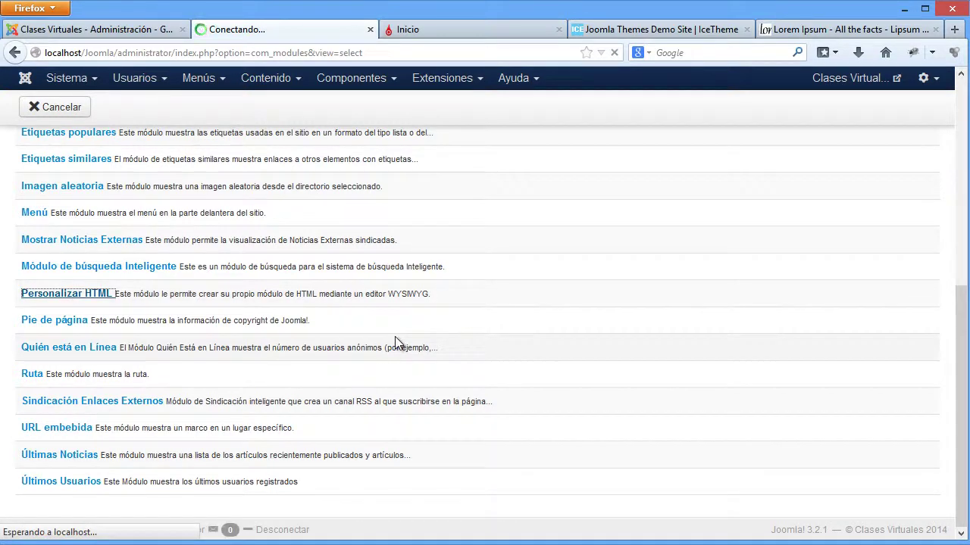
Title the new module "Ejemplo" and enter "Esto es un ejemplo" as its content
click(119, 185)
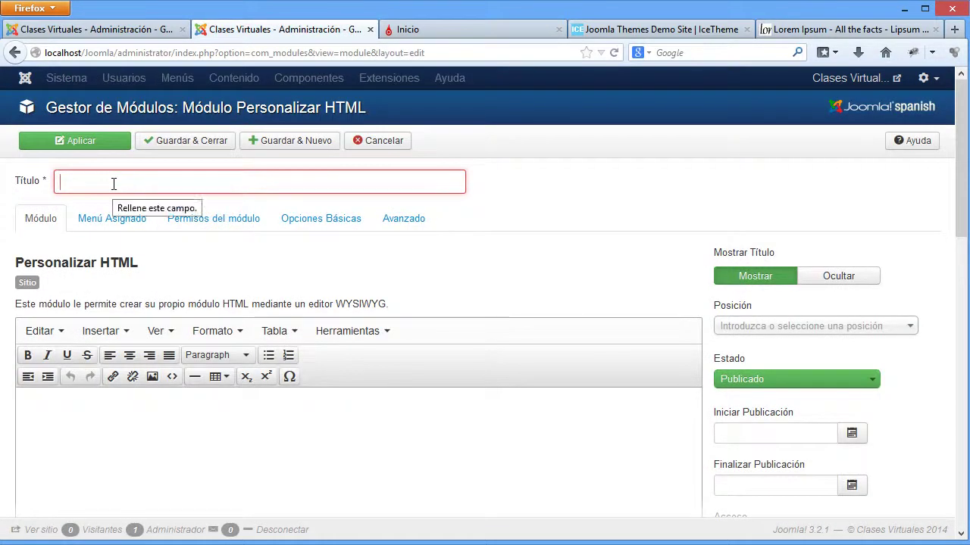
text(Ejemplo)
click(547, 448)
text(Esto es u)
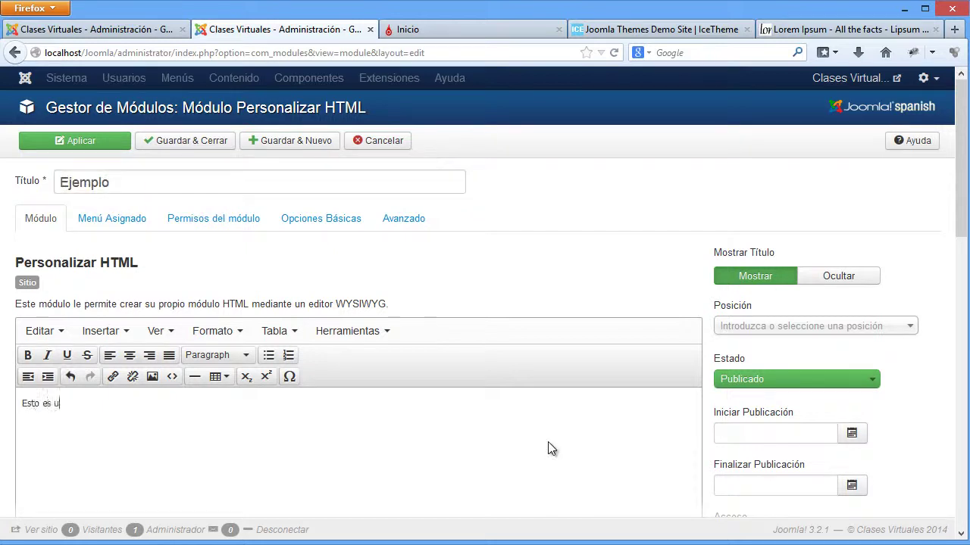
text(n ejemplo)
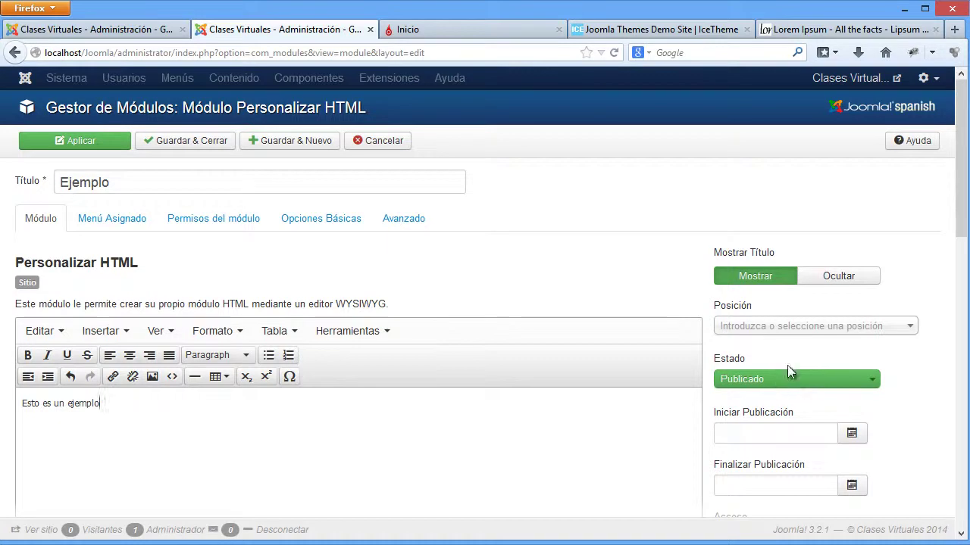
Filter the positions by "r", assign the Ejemplo module to Roof 6 [roof-6] and save it, keeping it open
click(839, 328)
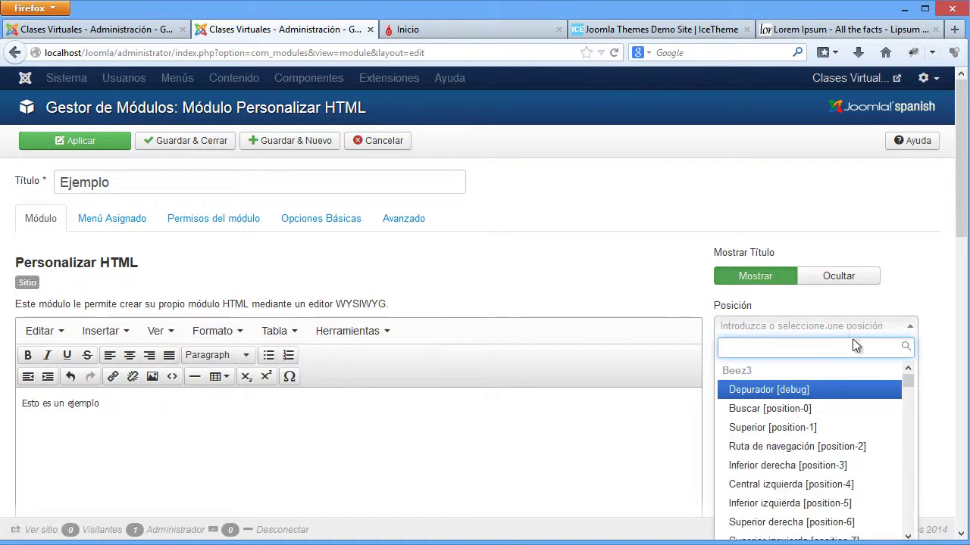
text(r)
scroll(758, 519, down, 3)
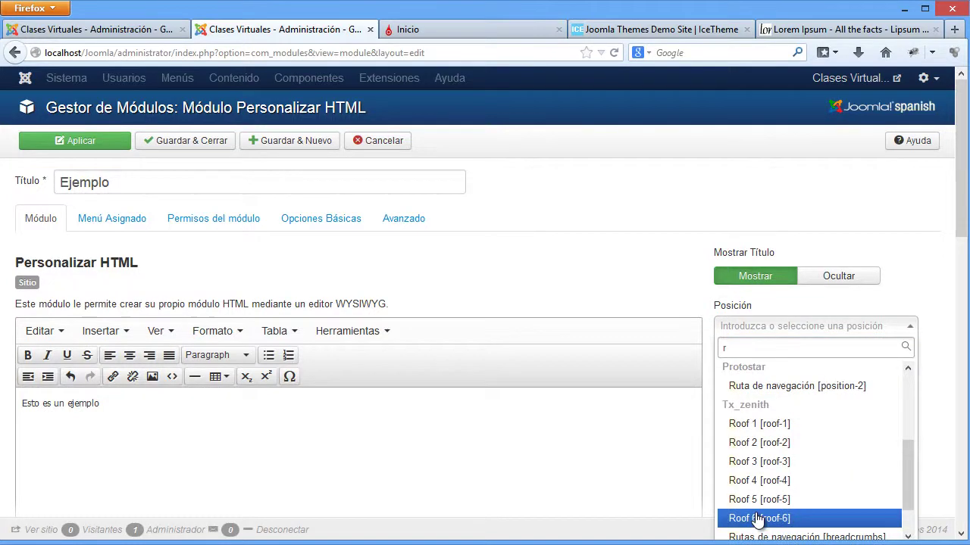
click(757, 518)
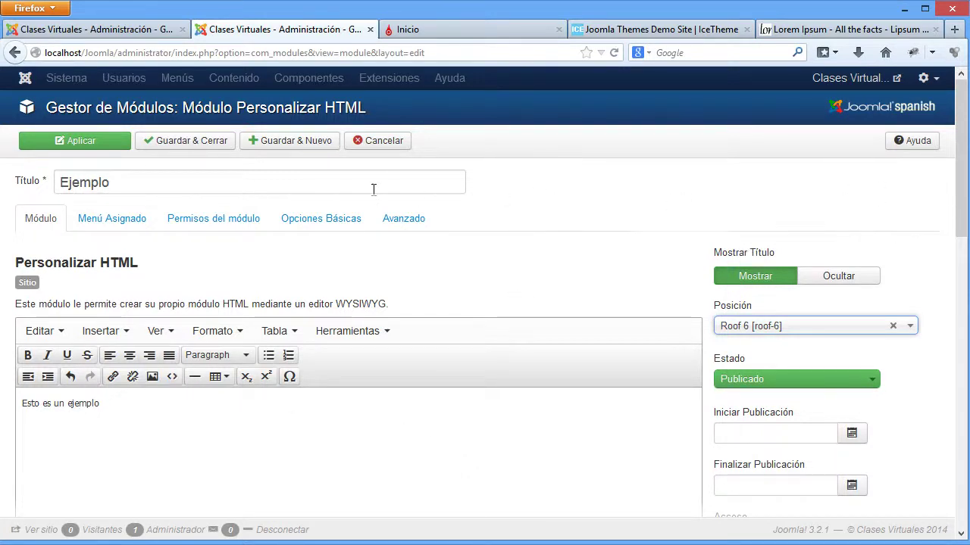
click(89, 141)
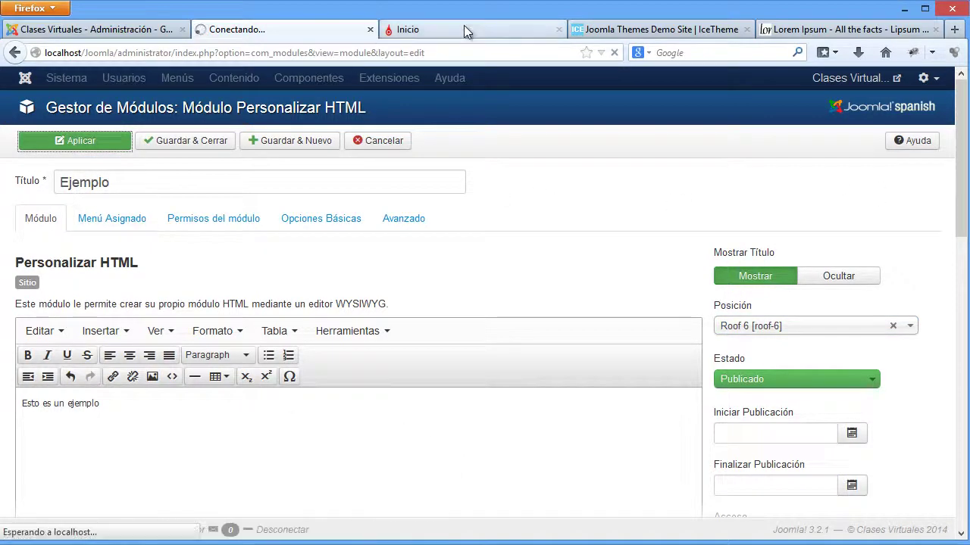
Reload the site's home page and compare the displayed Ejemplo module with its settings
click(401, 29)
click(612, 54)
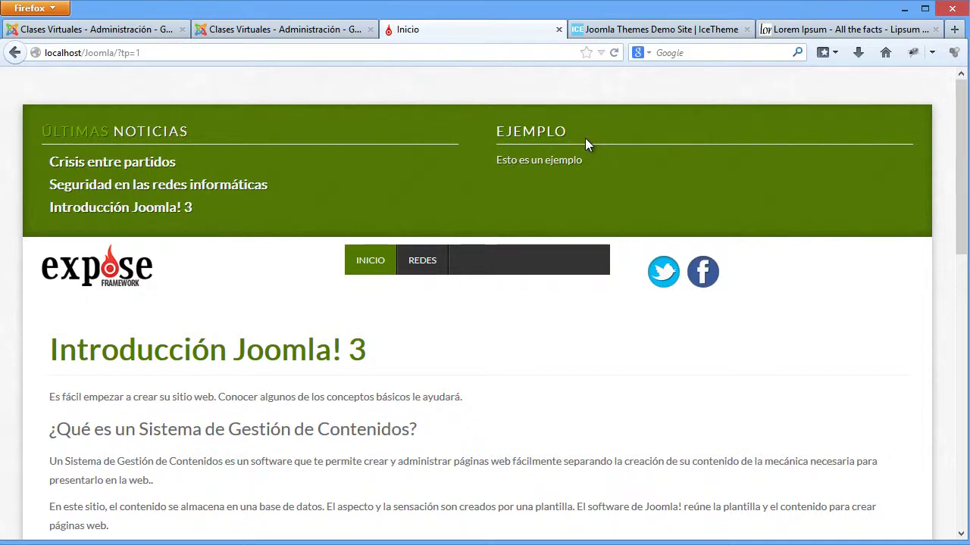
click(279, 35)
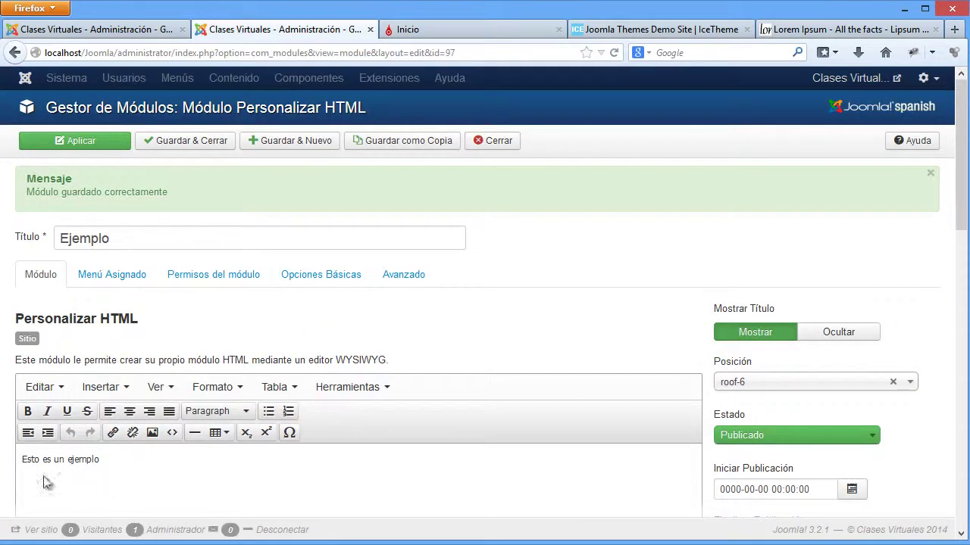
key(ctrl+Tab)
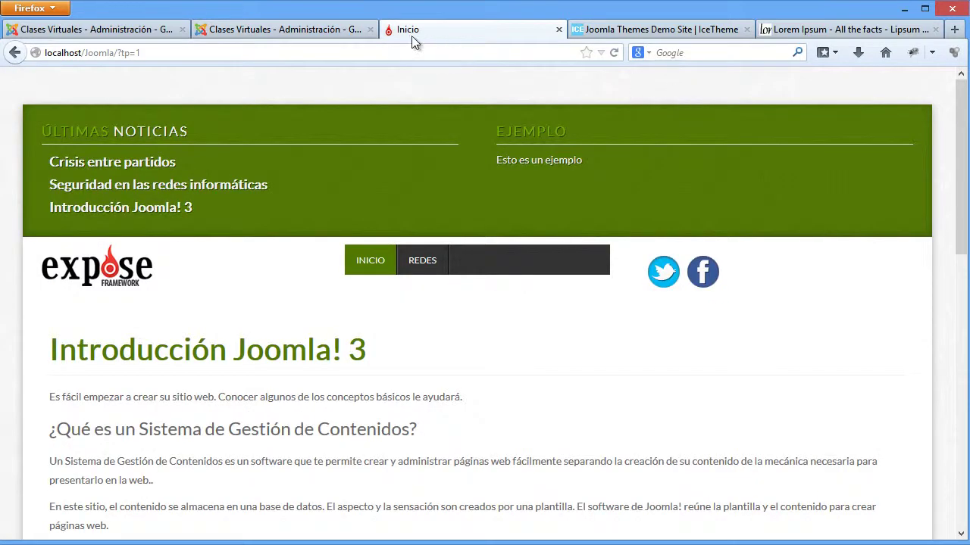
Close the Tx_Zenith style without saving and set it_blackwhite - Defecto as the site's default style
click(283, 37)
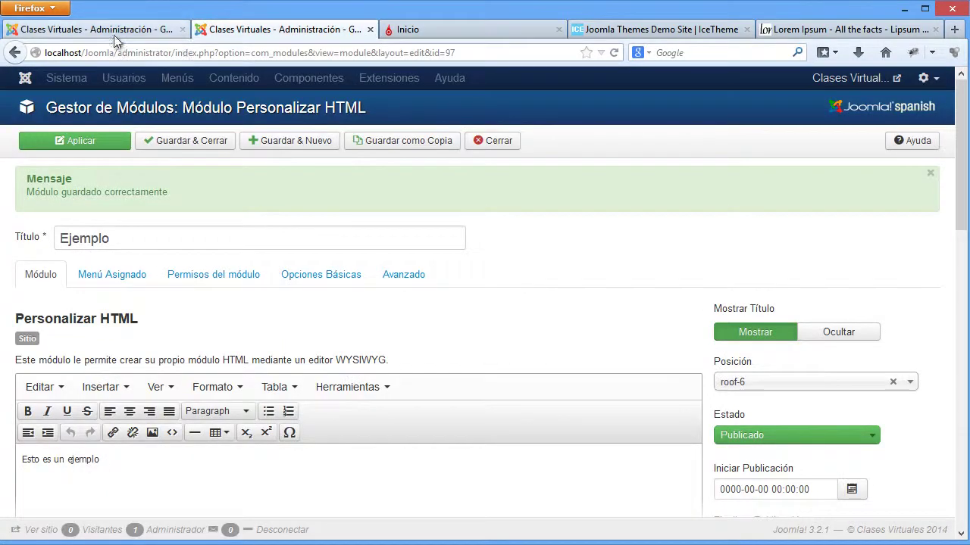
click(114, 29)
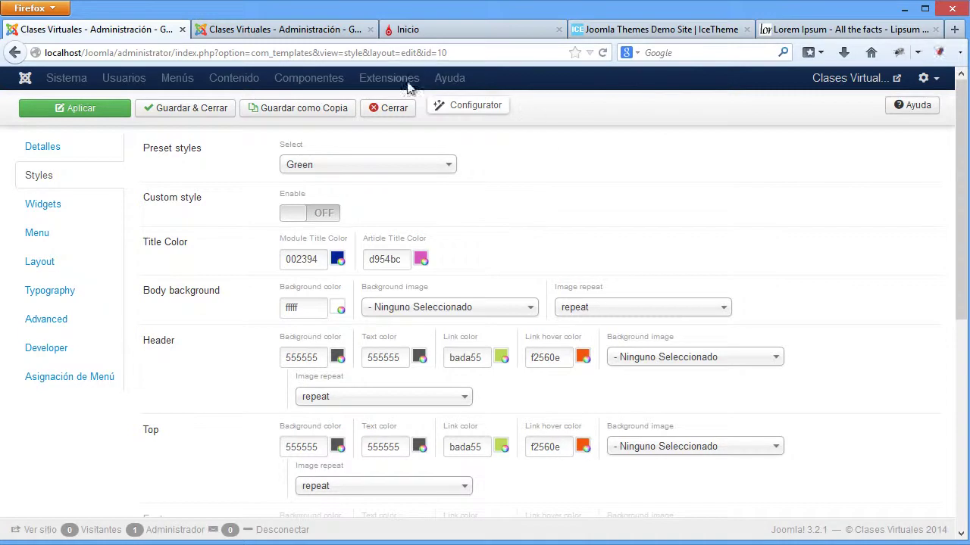
click(385, 109)
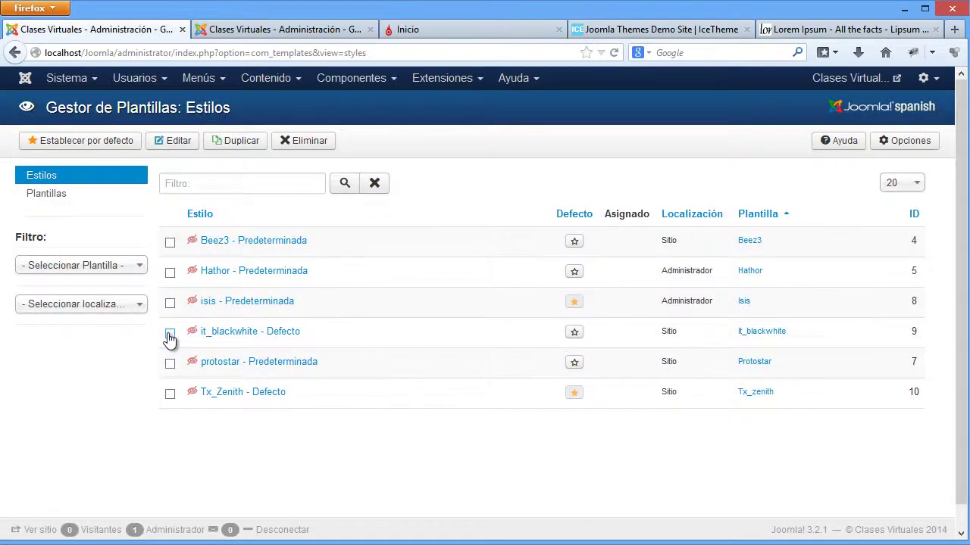
click(170, 333)
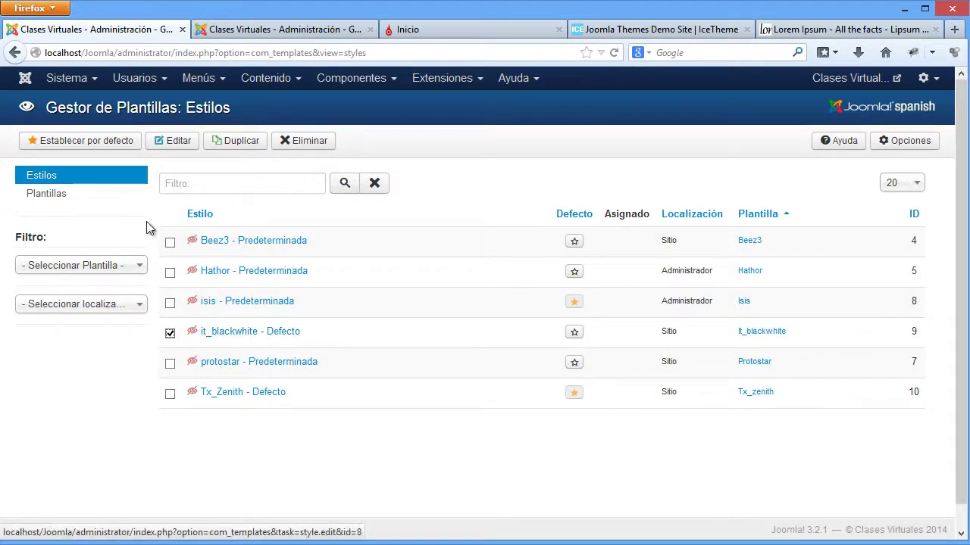
Reload the site's home page and look through it with the it_blackwhite template
click(545, 30)
click(613, 52)
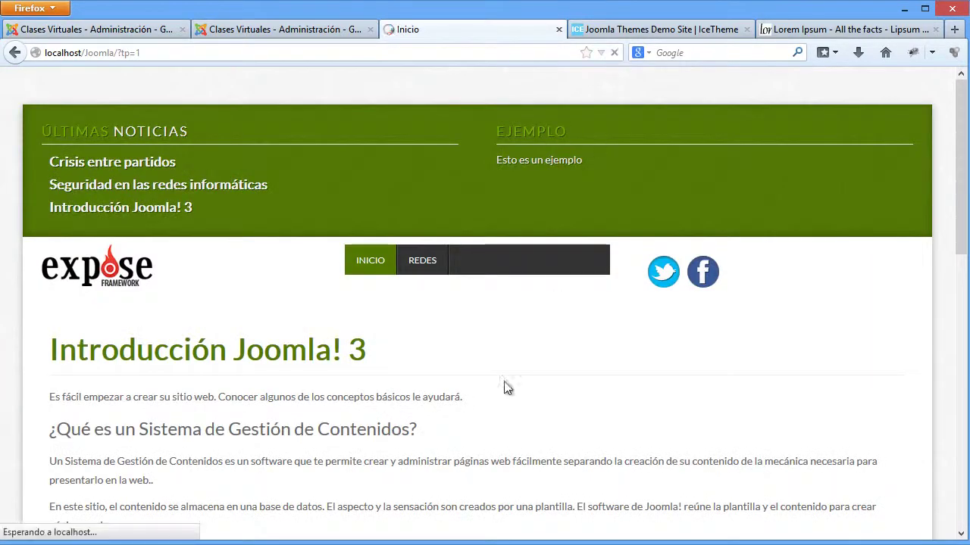
scroll(275, 379, down, 6)
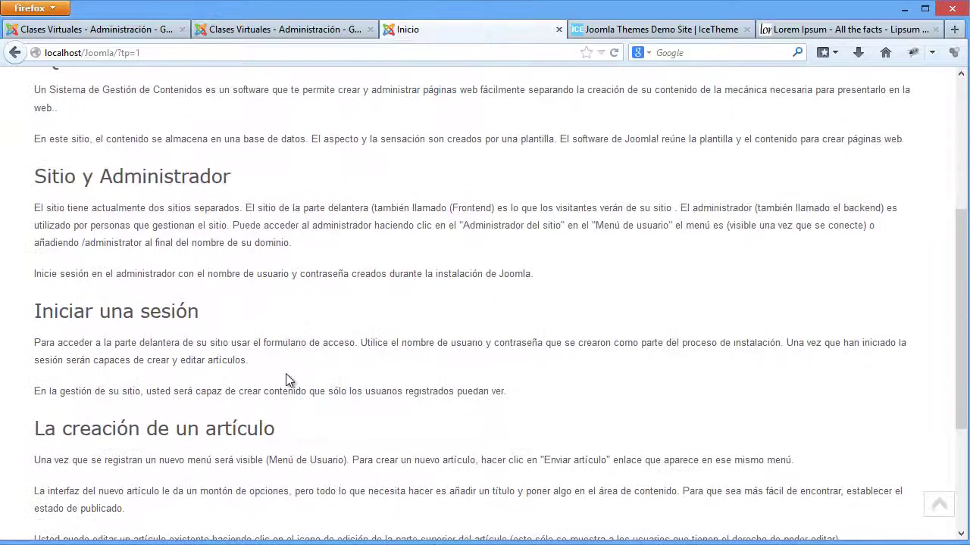
scroll(295, 444, up, 6)
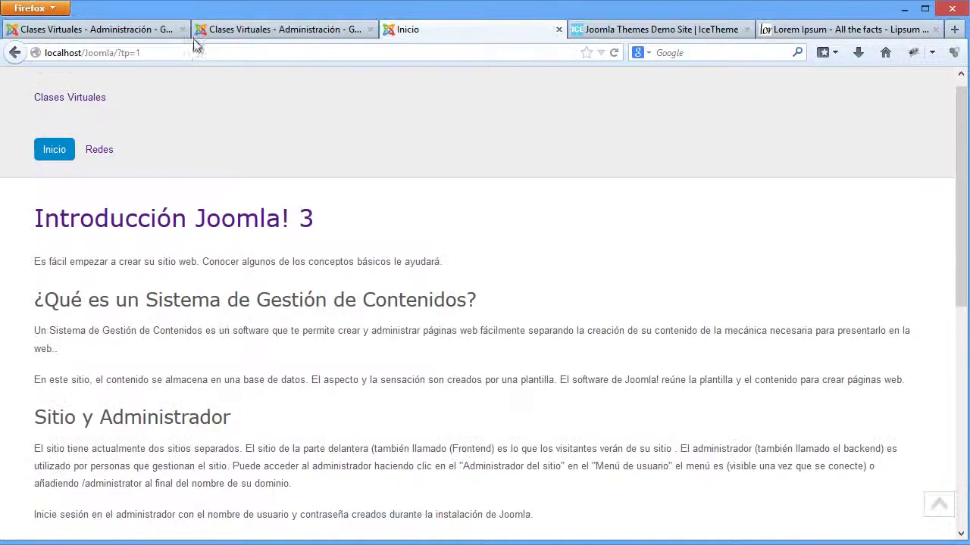
Open the Ejemplo module's position list and examine the IceTheme demo page for a suitable Black and White position
click(275, 30)
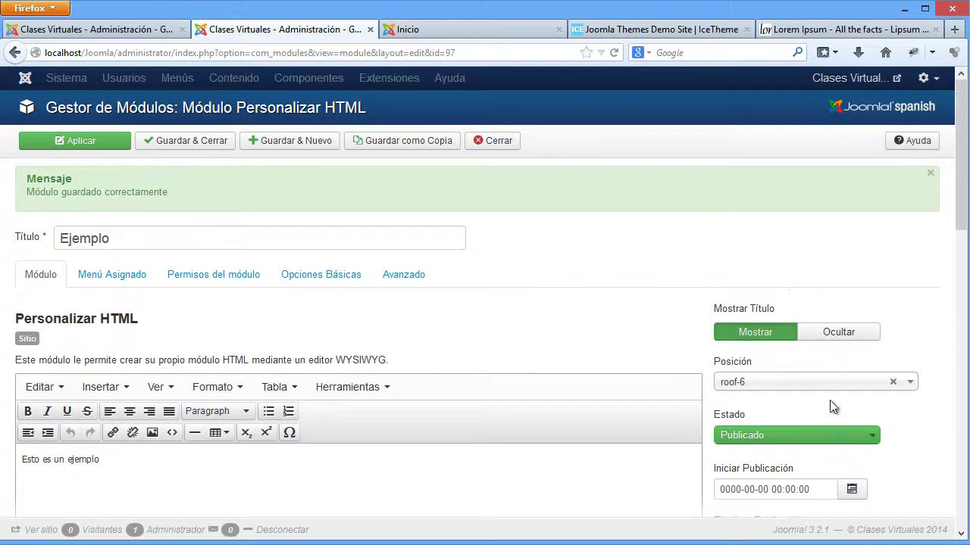
click(809, 388)
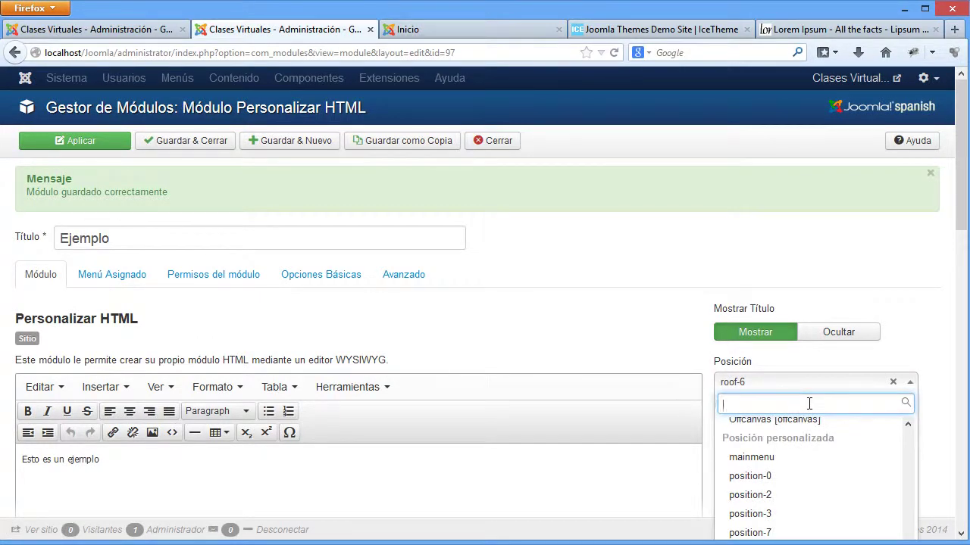
click(656, 29)
scroll(656, 303, down, 5)
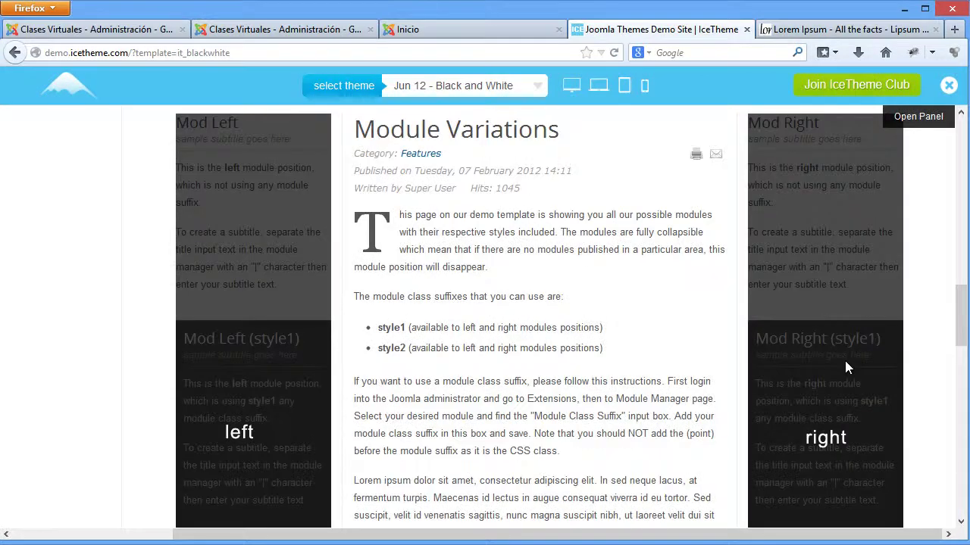
scroll(844, 308, down, 3)
scroll(847, 341, down, 3)
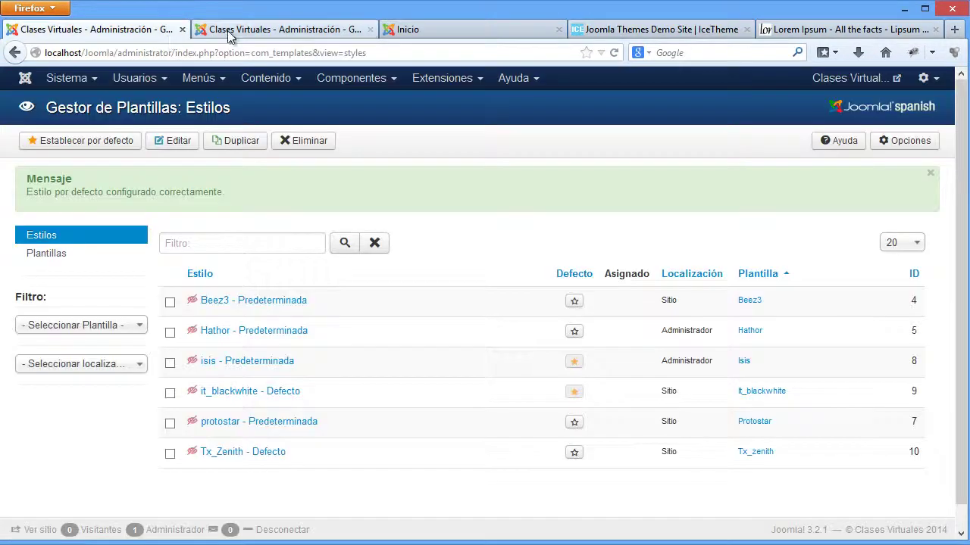
Filter the positions by "ri", set the Ejemplo module's position to it_blackwhite's Derecha [right] and save, keeping it open
click(228, 30)
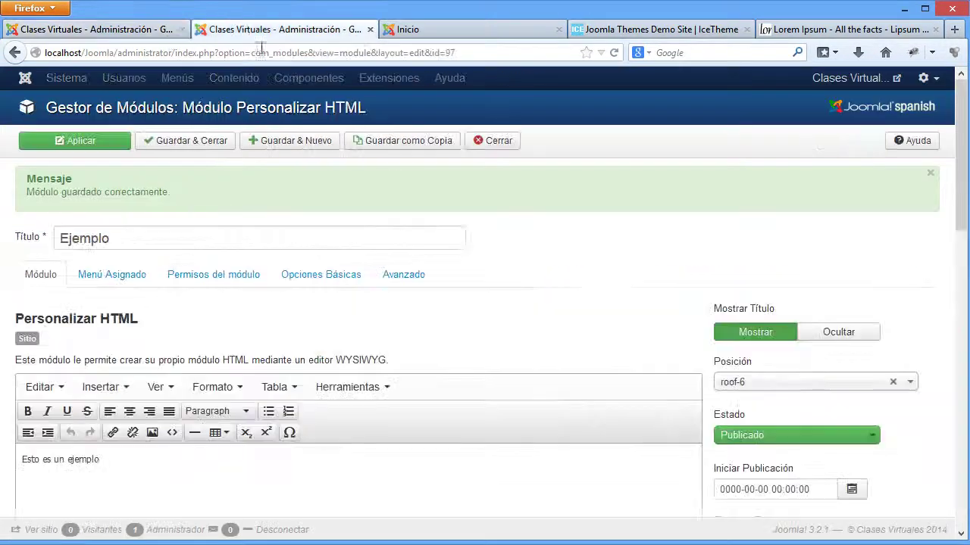
click(781, 385)
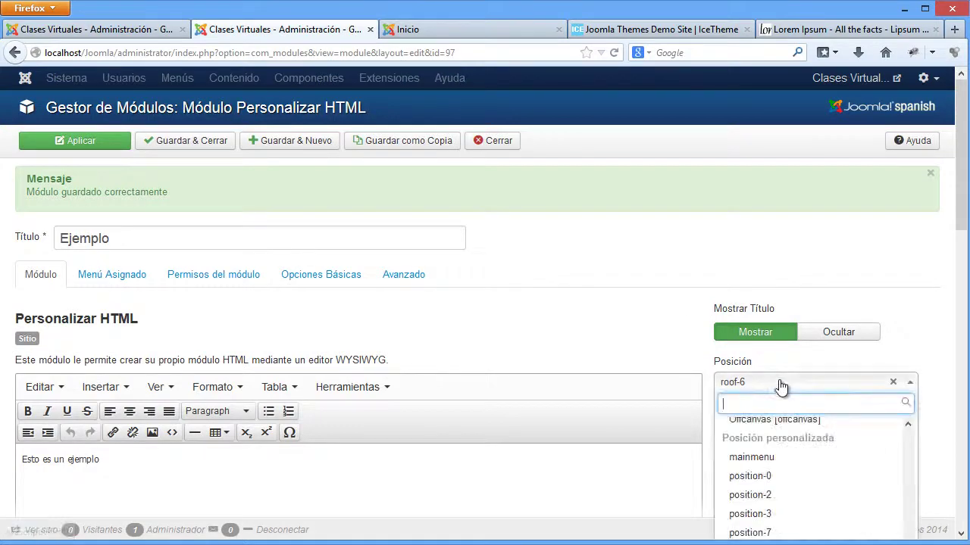
text(ri)
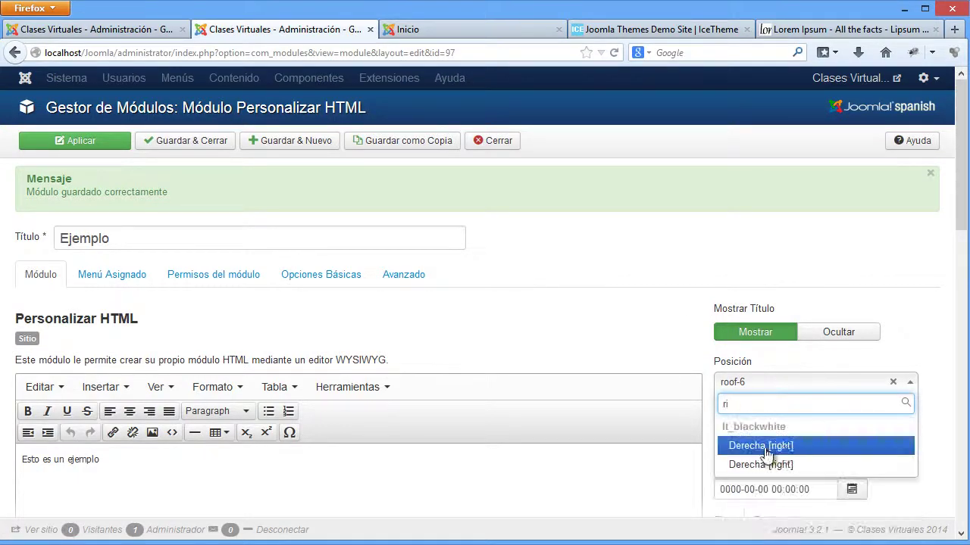
click(761, 445)
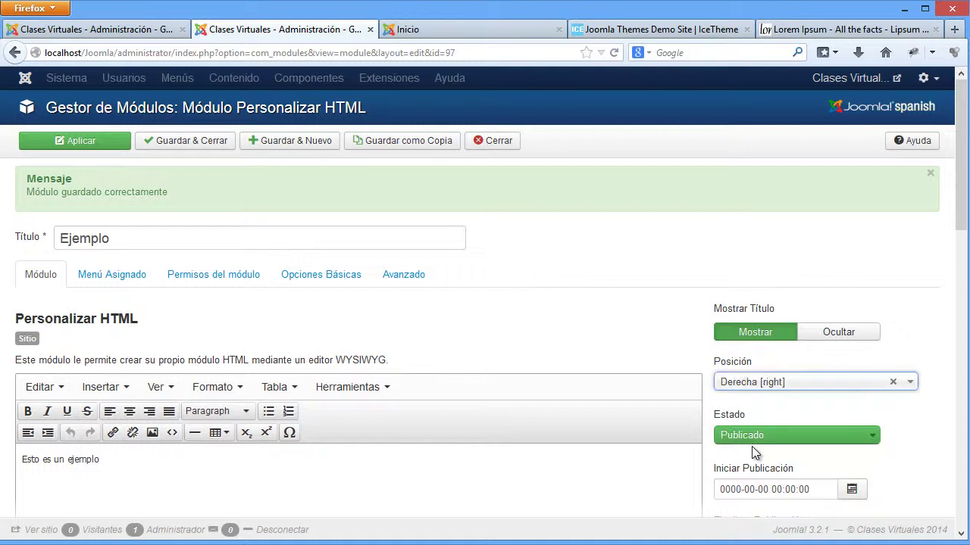
click(124, 141)
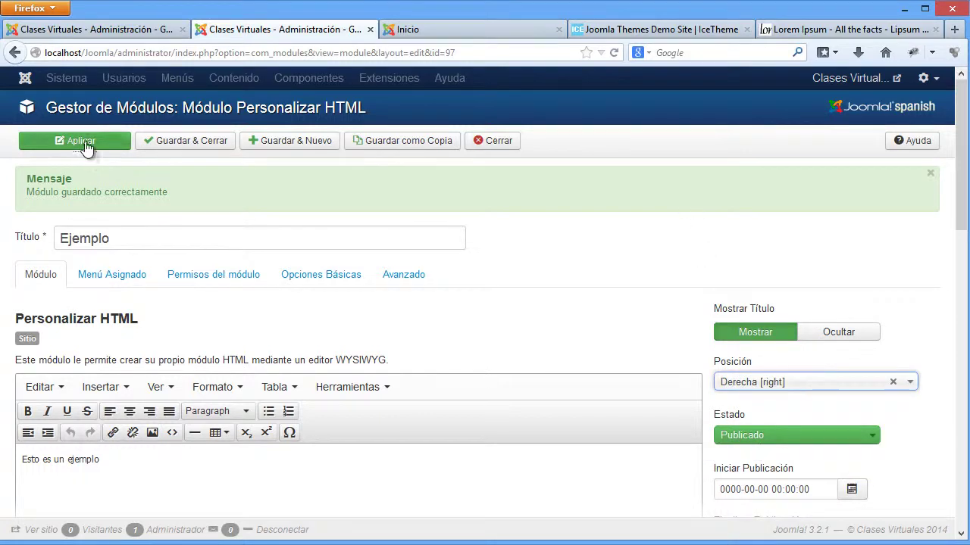
Reload the site's home page and check the Ejemplo module's placement beside the article
click(504, 25)
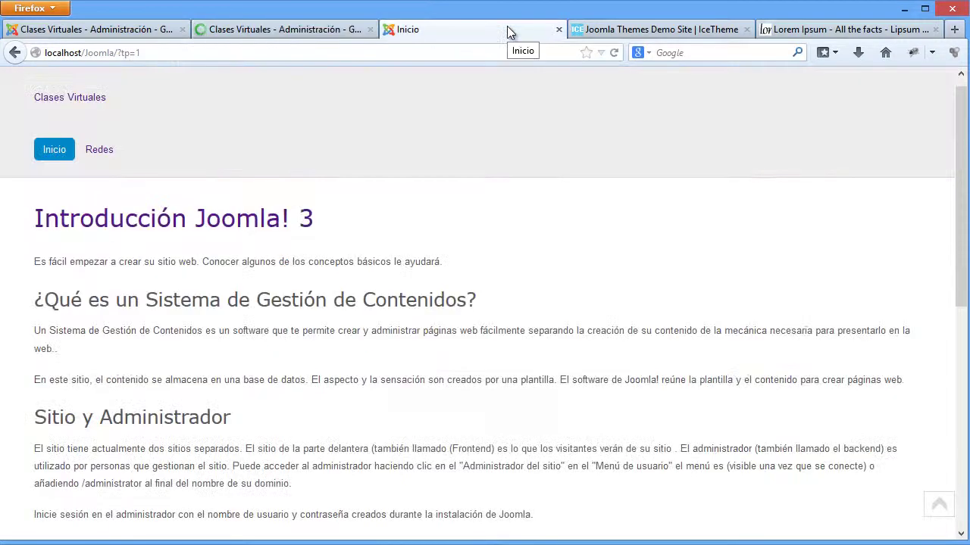
click(615, 52)
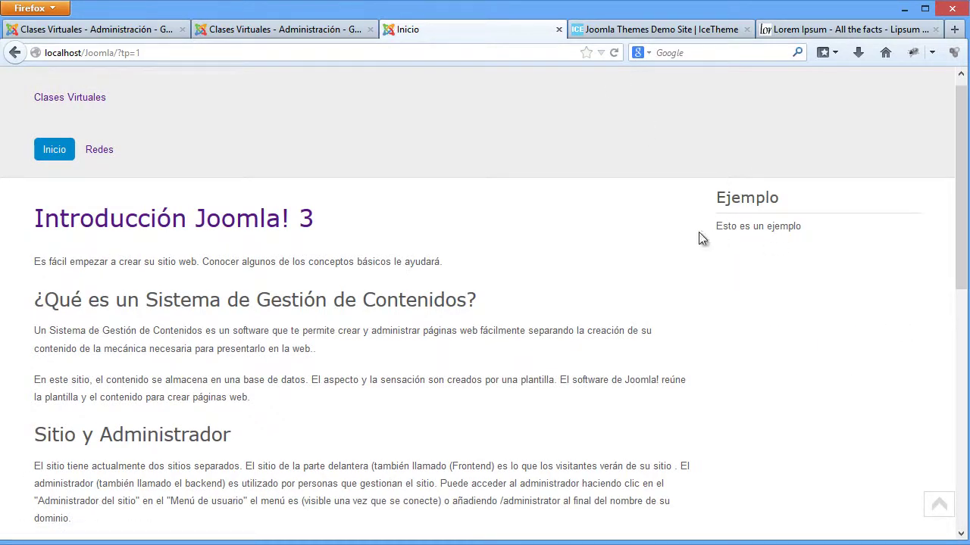
drag(833, 239, 705, 236)
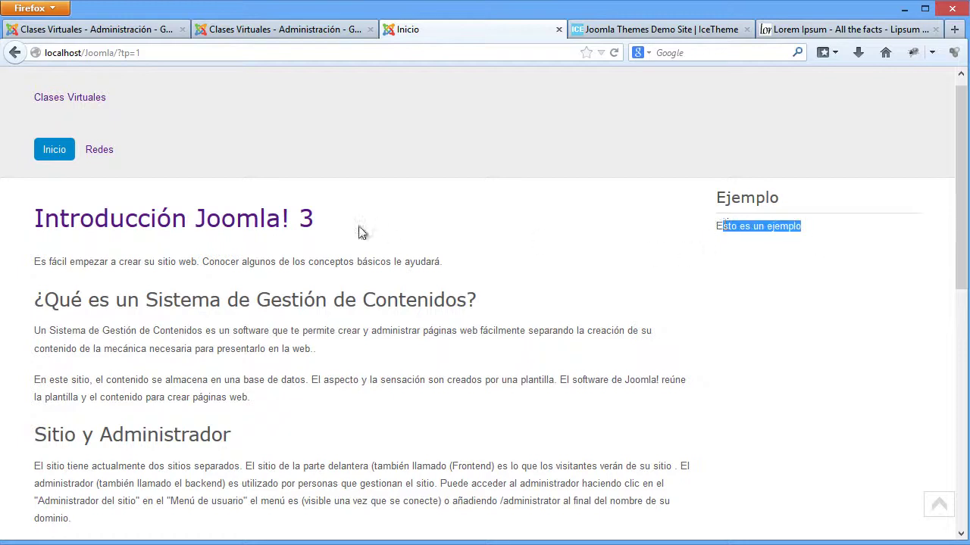